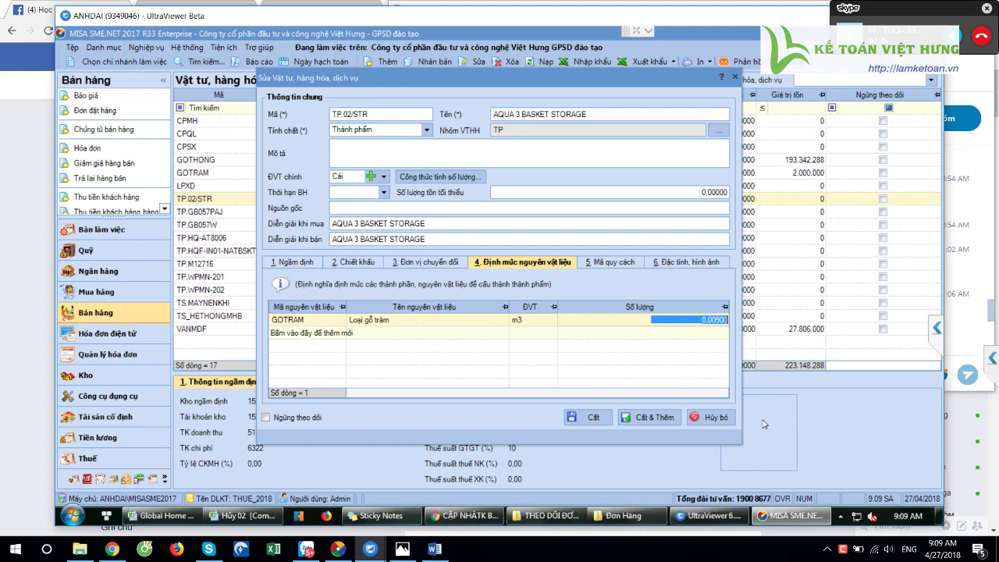
Review the material norms of TP.GB057PAJ, TP.GB057W and TP.HQ-AT8006 without saving changes.
{"action": "left_click", "coordinate": [712, 420]}
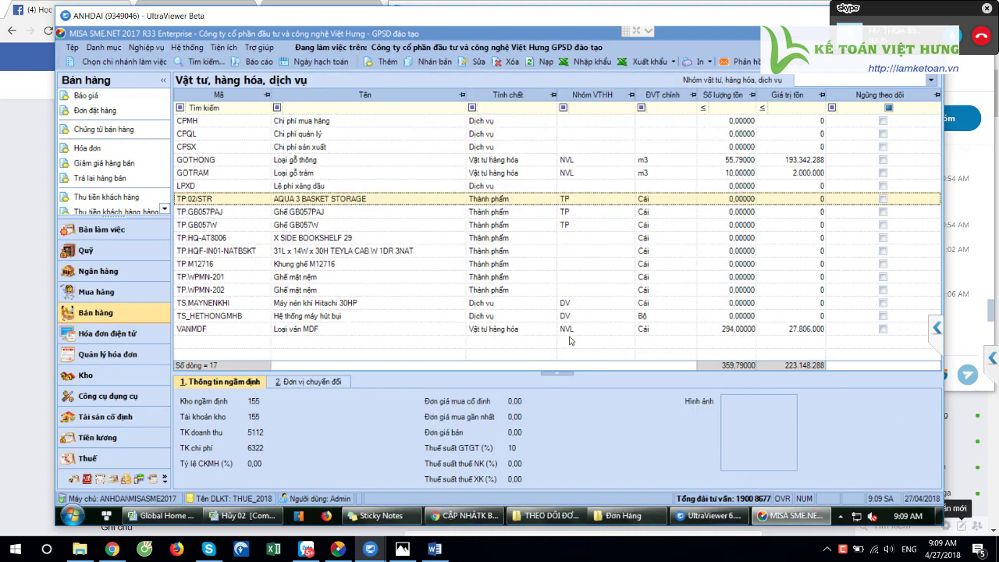
{"action": "double_click", "coordinate": [211, 211]}
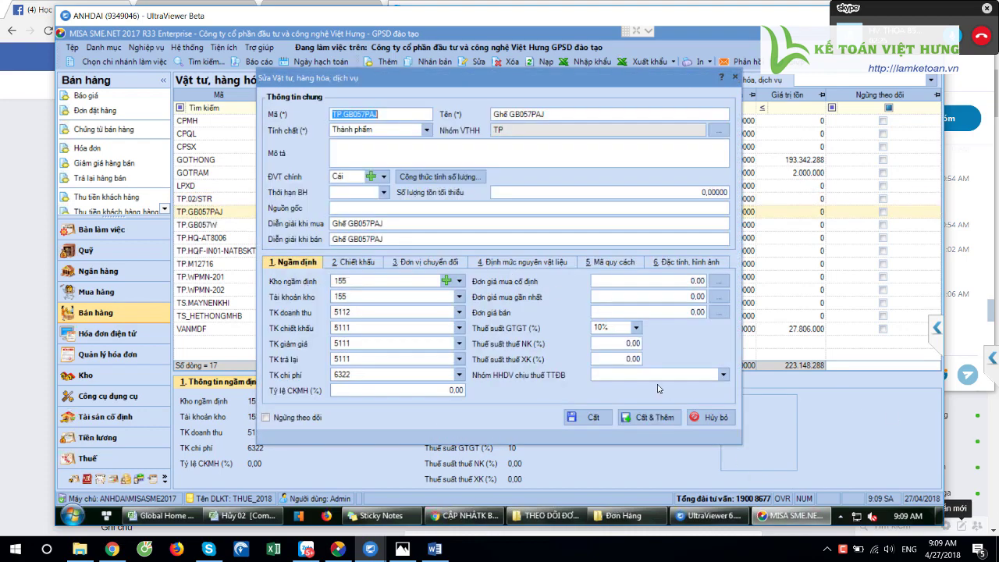
{"action": "left_click", "coordinate": [505, 265]}
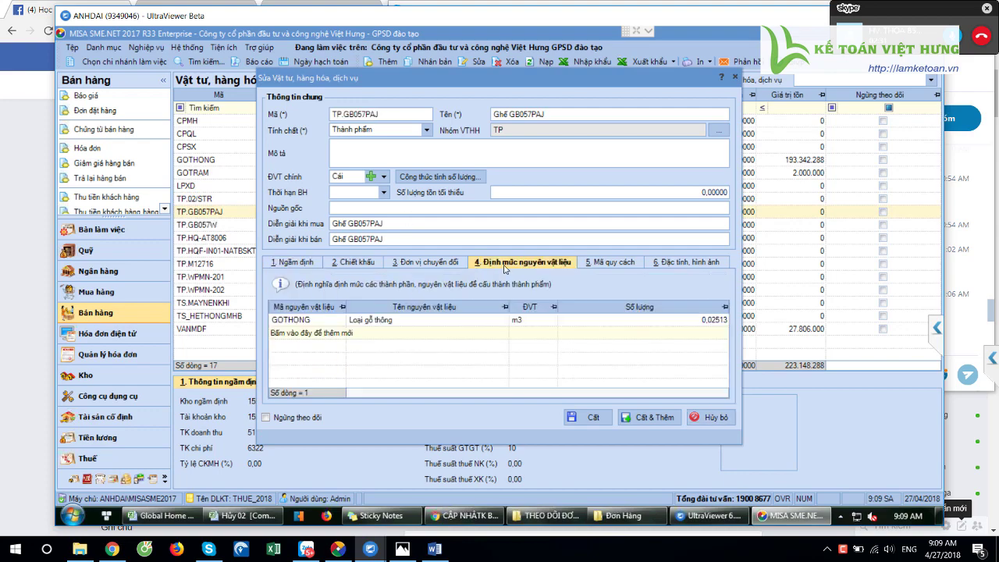
{"action": "left_click", "coordinate": [712, 417]}
{"action": "left_click", "coordinate": [204, 226]}
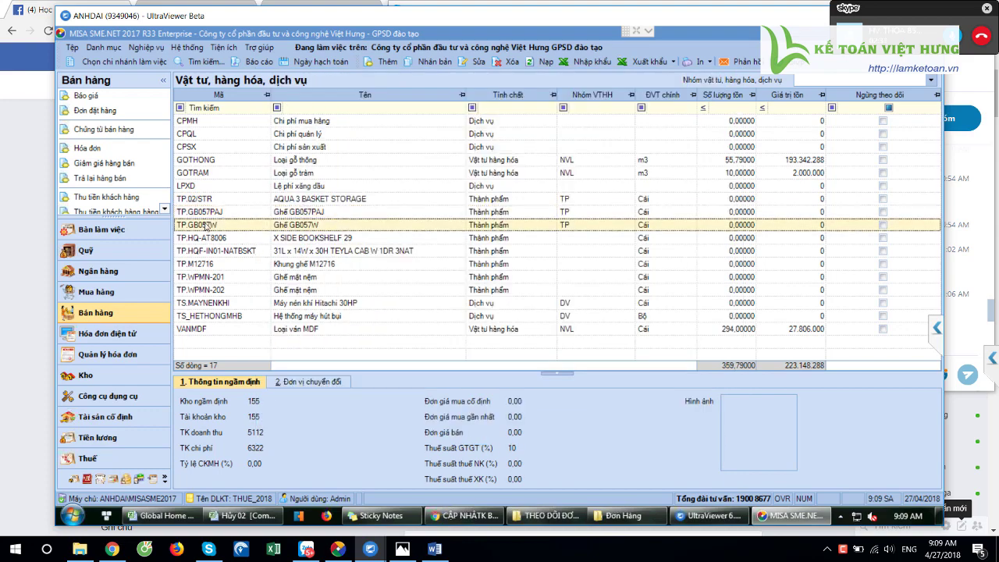
{"action": "double_click", "coordinate": [204, 226]}
{"action": "left_click", "coordinate": [519, 262]}
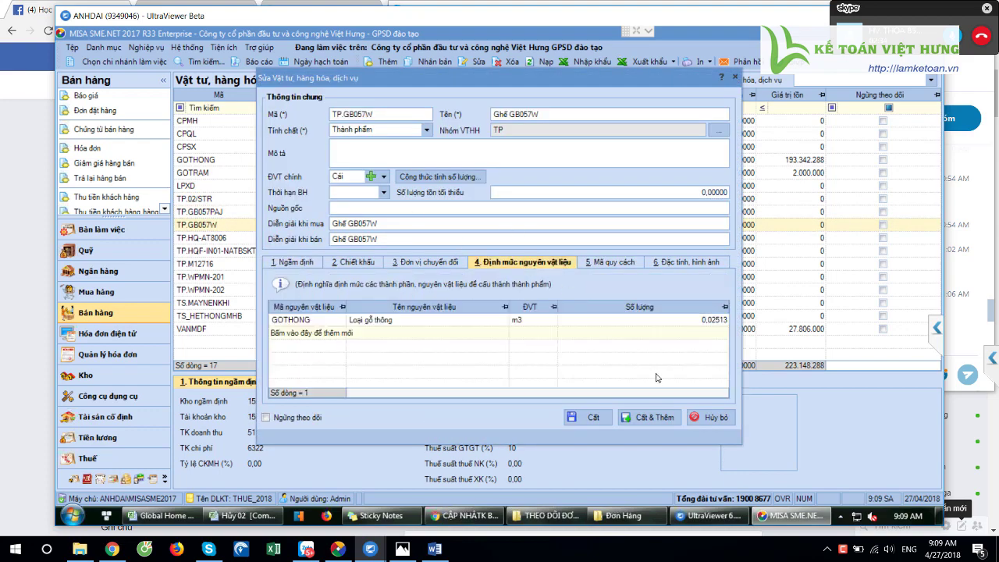
{"action": "left_click", "coordinate": [707, 419]}
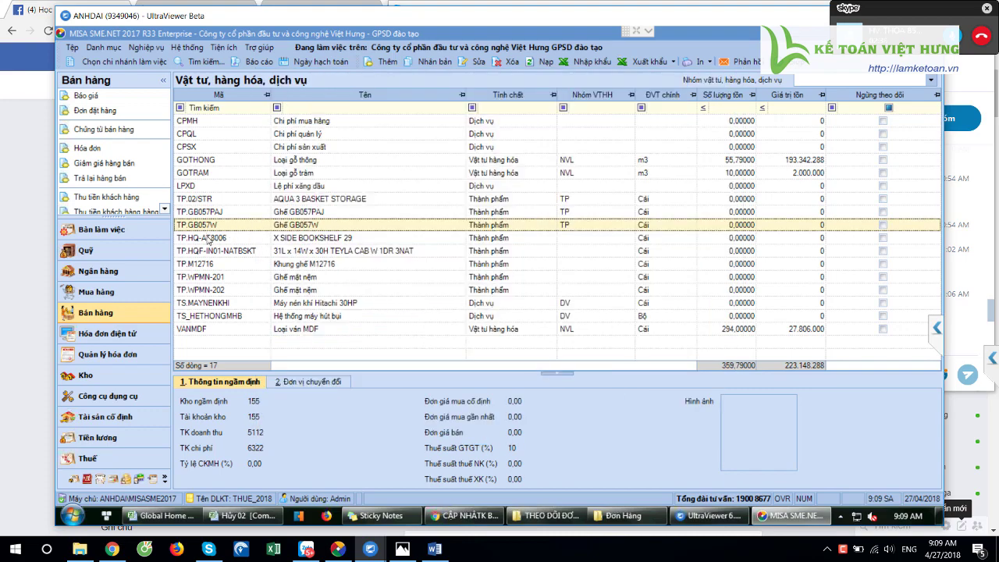
{"action": "double_click", "coordinate": [208, 238]}
{"action": "left_click", "coordinate": [519, 262]}
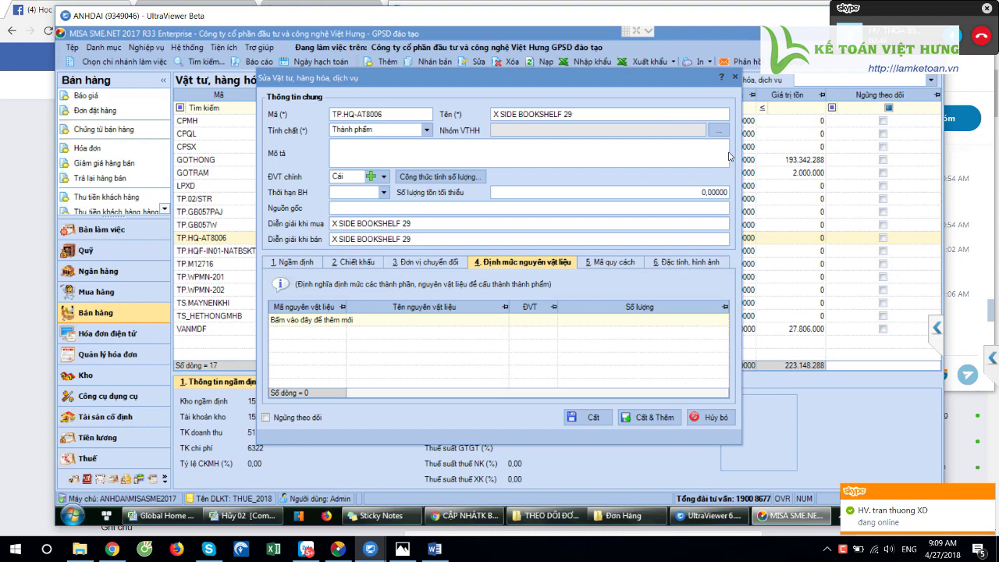
{"action": "left_click", "coordinate": [715, 419]}
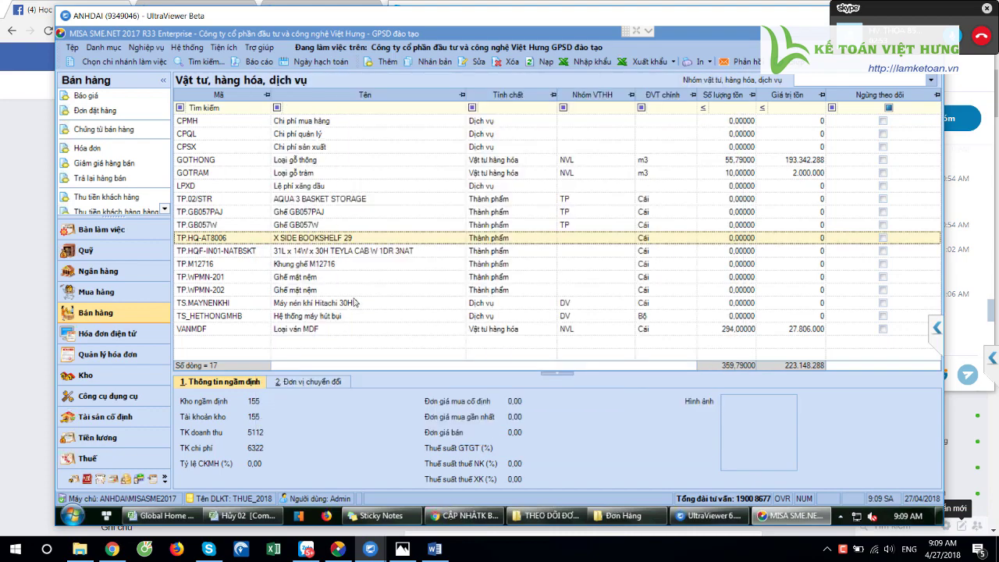
Assign TP.HQF-IN01-NATBSKT (norm 0.01689 m3 GOTRAM) to goods group TP and save it.
{"action": "double_click", "coordinate": [328, 251]}
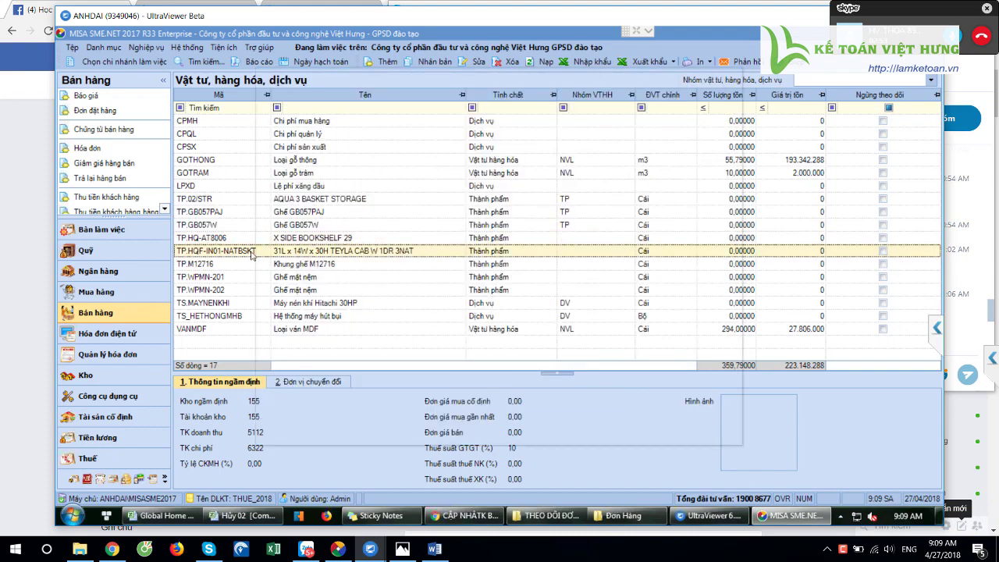
{"action": "left_click", "coordinate": [522, 263]}
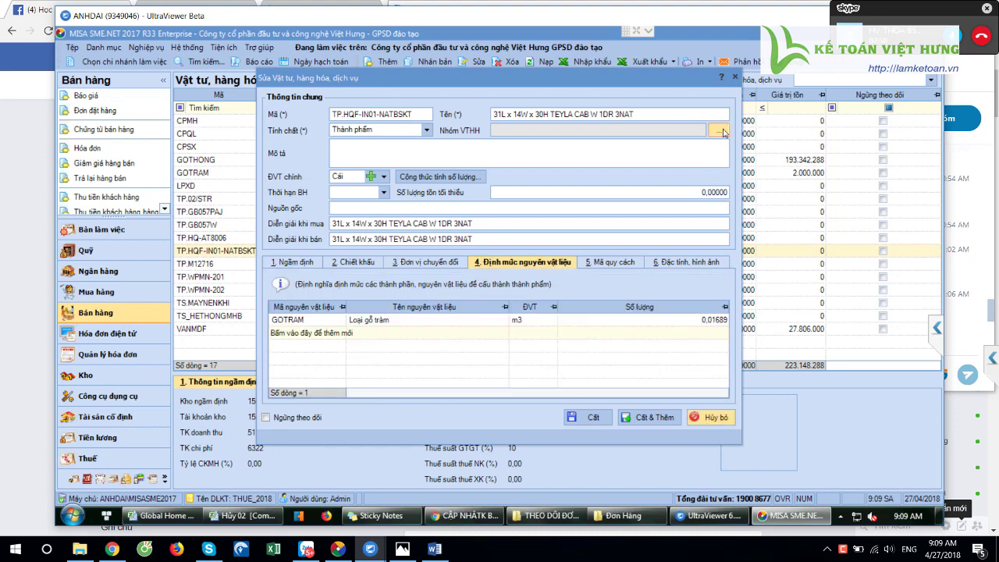
{"action": "left_click", "coordinate": [719, 132]}
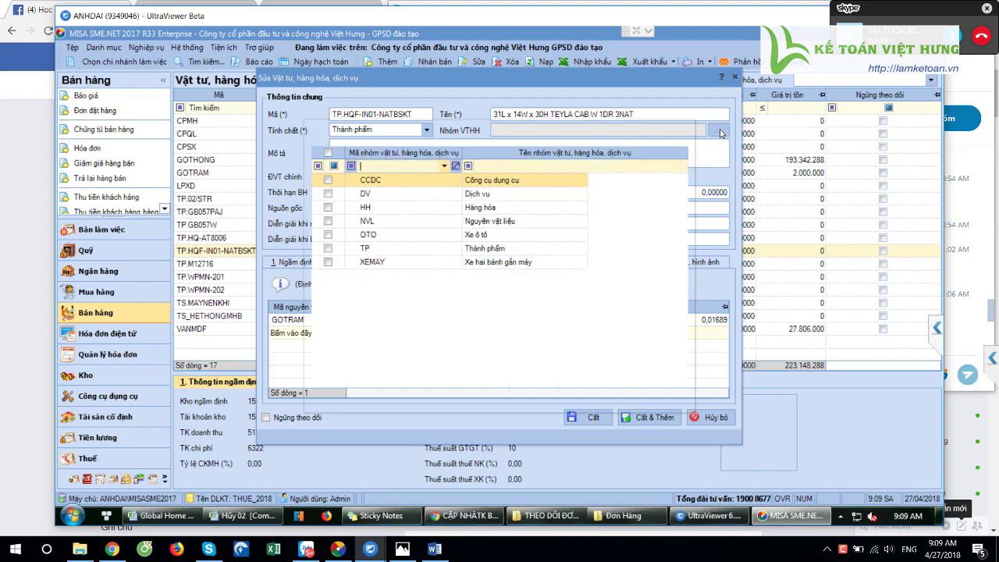
{"action": "left_click", "coordinate": [328, 248]}
{"action": "left_click", "coordinate": [611, 398]}
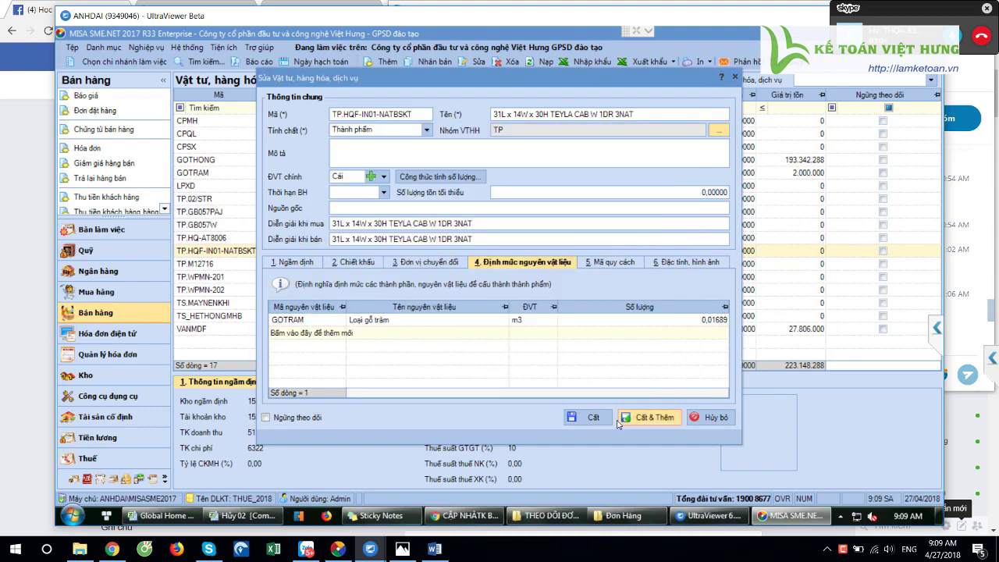
{"action": "left_click", "coordinate": [597, 417]}
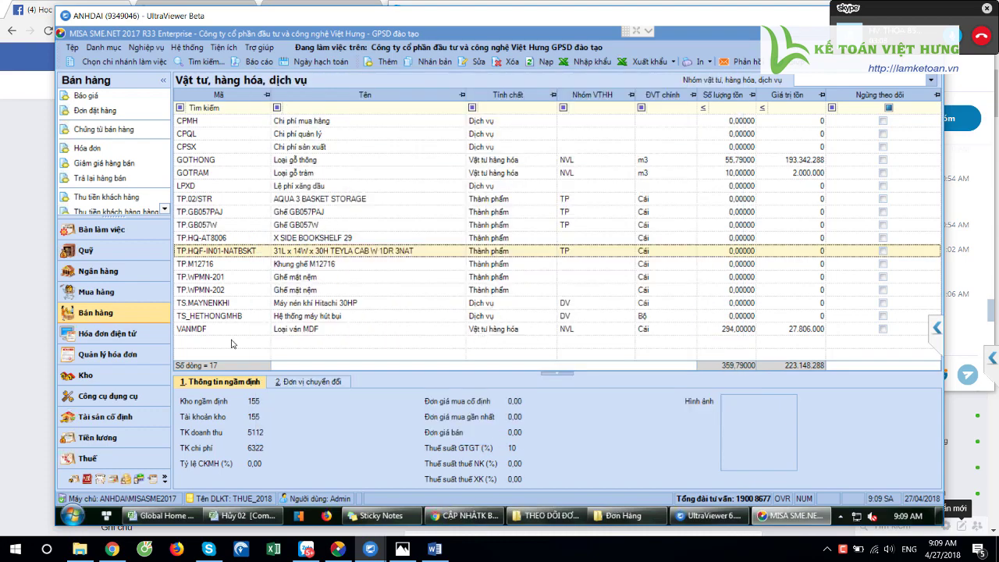
Look over sales order ĐH00001 in the sales section, then close it.
{"action": "left_click", "coordinate": [81, 375]}
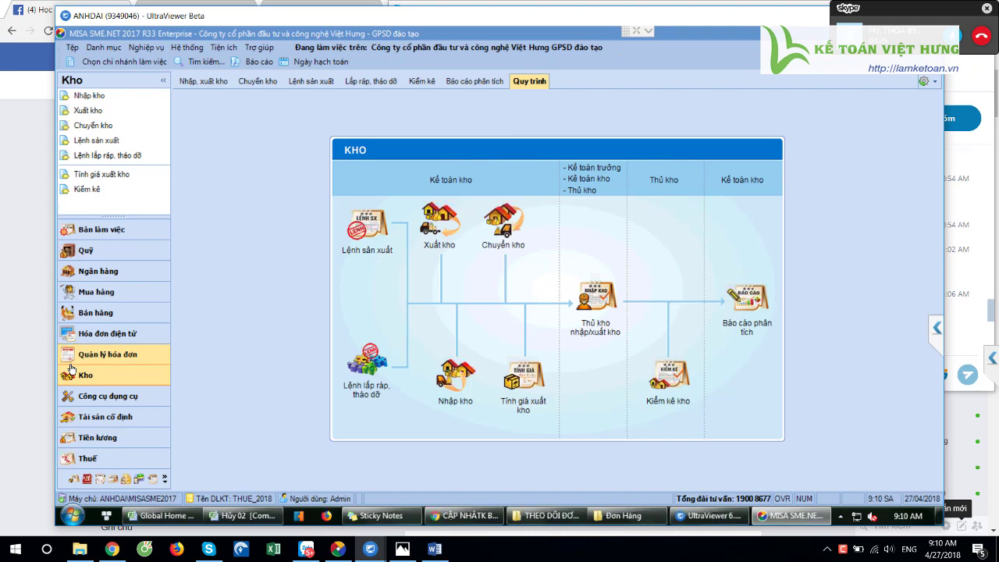
{"action": "left_click", "coordinate": [95, 312]}
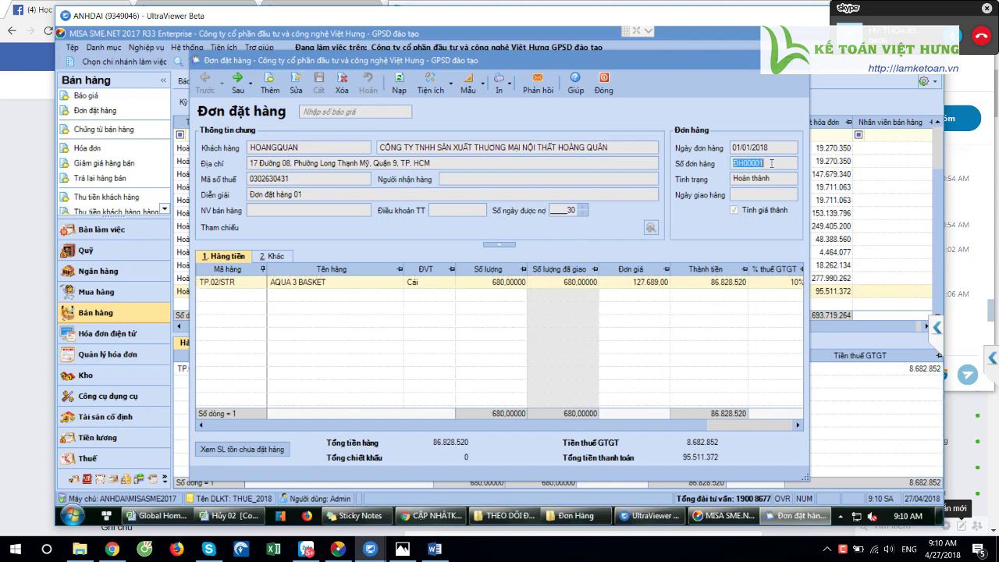
{"action": "left_click", "coordinate": [603, 82]}
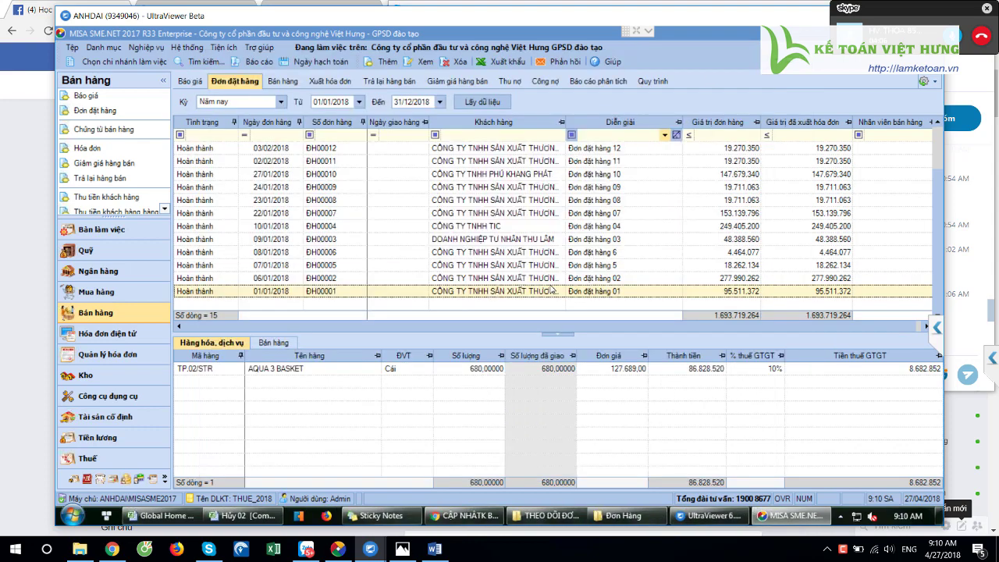
Add new production order LSX00001 from the warehouse Lệnh sản xuất list.
{"action": "left_click", "coordinate": [86, 375]}
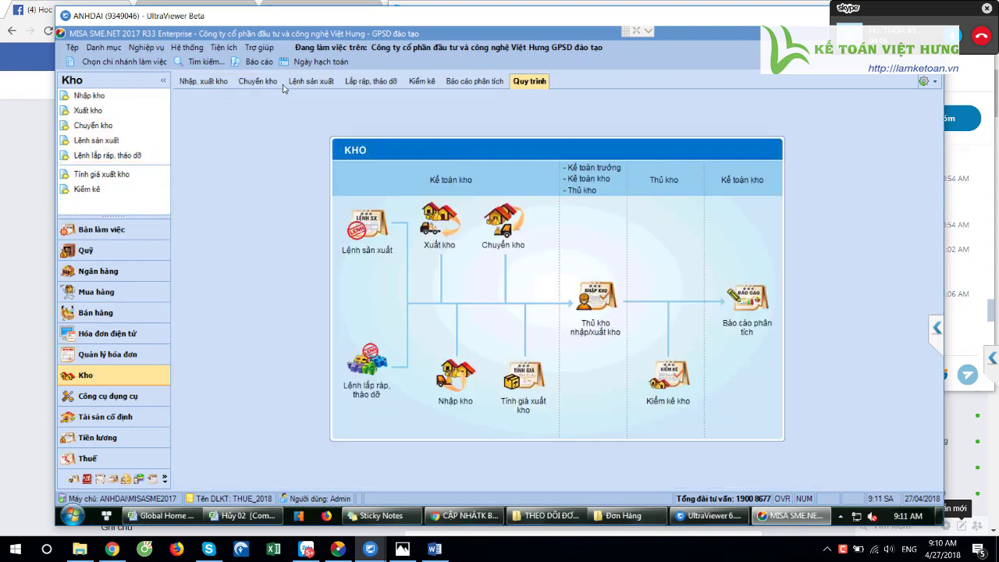
{"action": "left_click", "coordinate": [311, 81]}
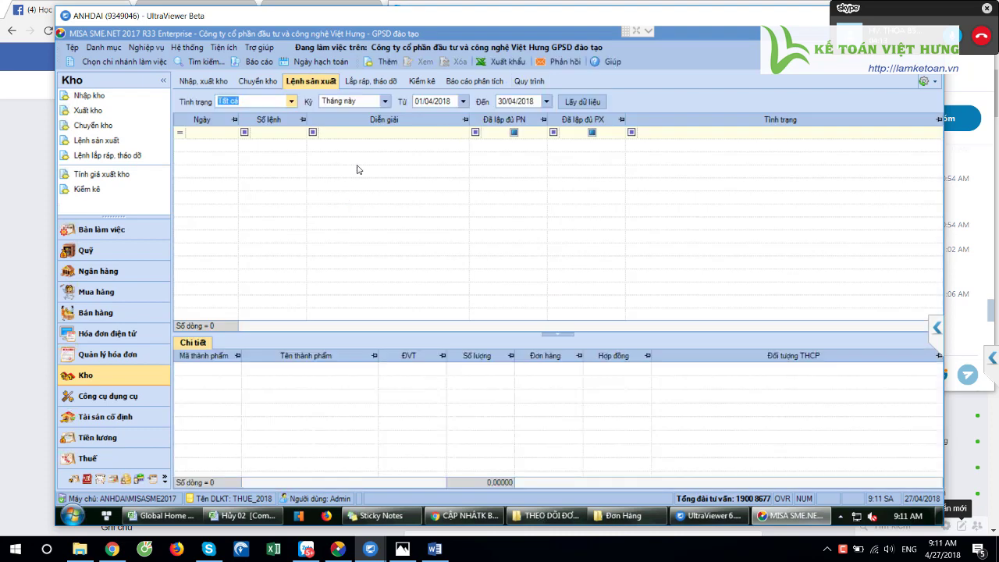
{"action": "left_click", "coordinate": [388, 62]}
{"action": "left_click", "coordinate": [755, 142]}
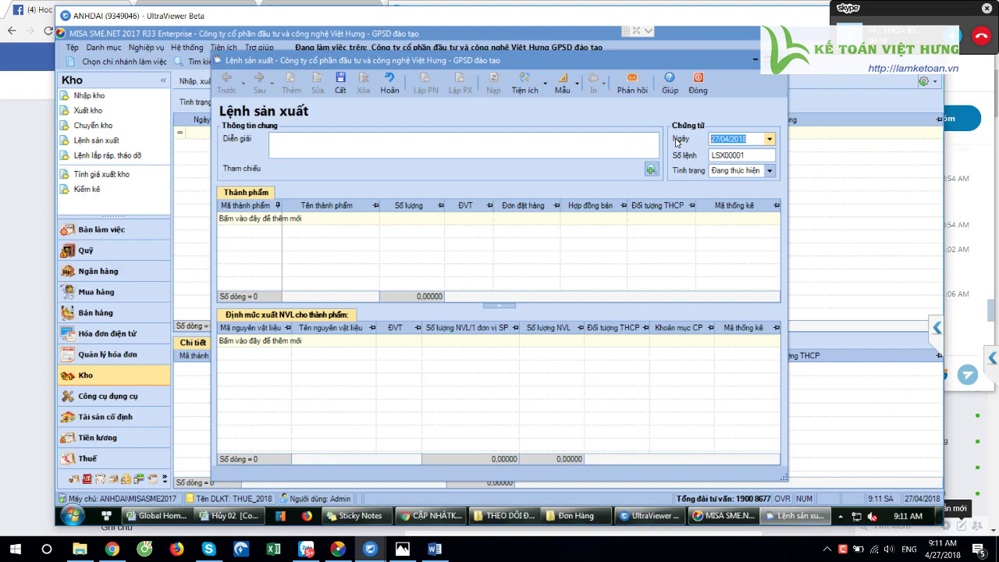
Dismiss the e-invoice ad and log into an existing accounting database on the local program.
{"action": "left_click", "coordinate": [335, 551]}
{"action": "left_click", "coordinate": [486, 410]}
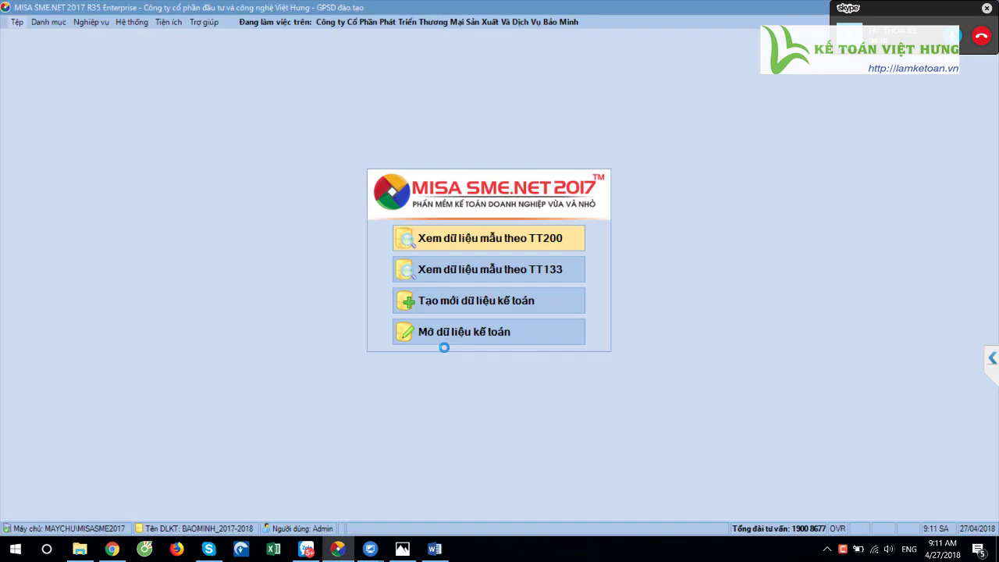
{"action": "left_click", "coordinate": [464, 334]}
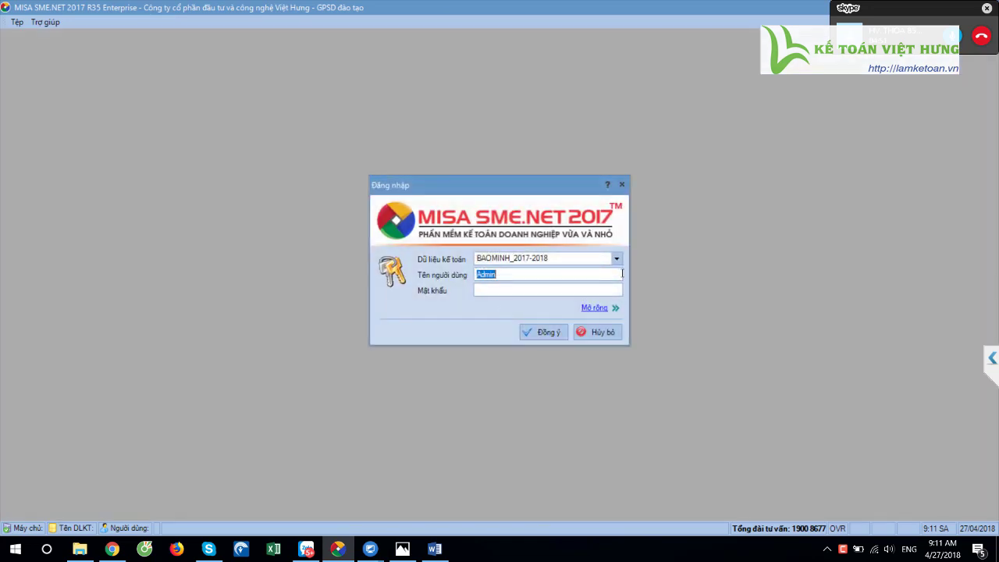
{"action": "left_click", "coordinate": [616, 258]}
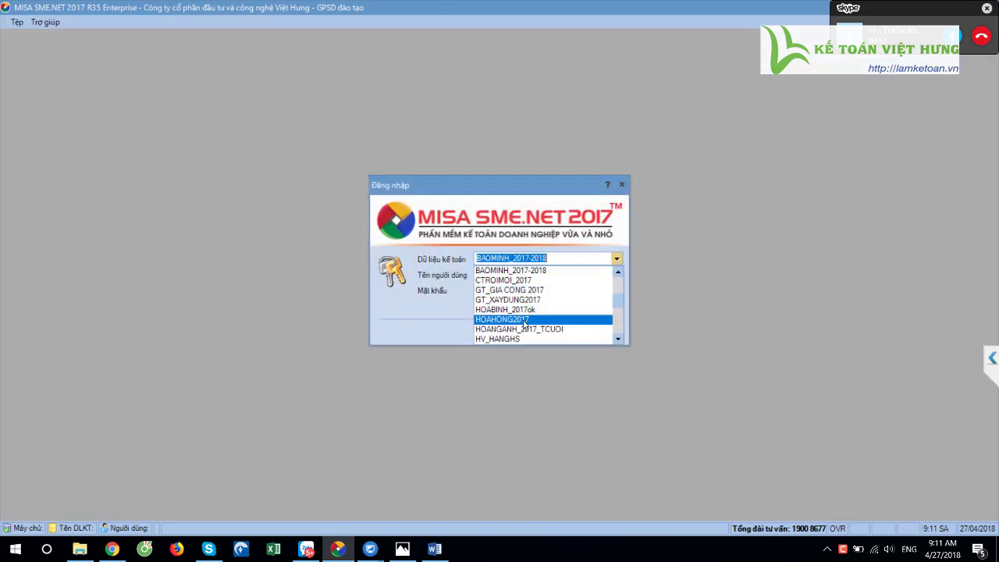
{"action": "type", "text": "thanh"}
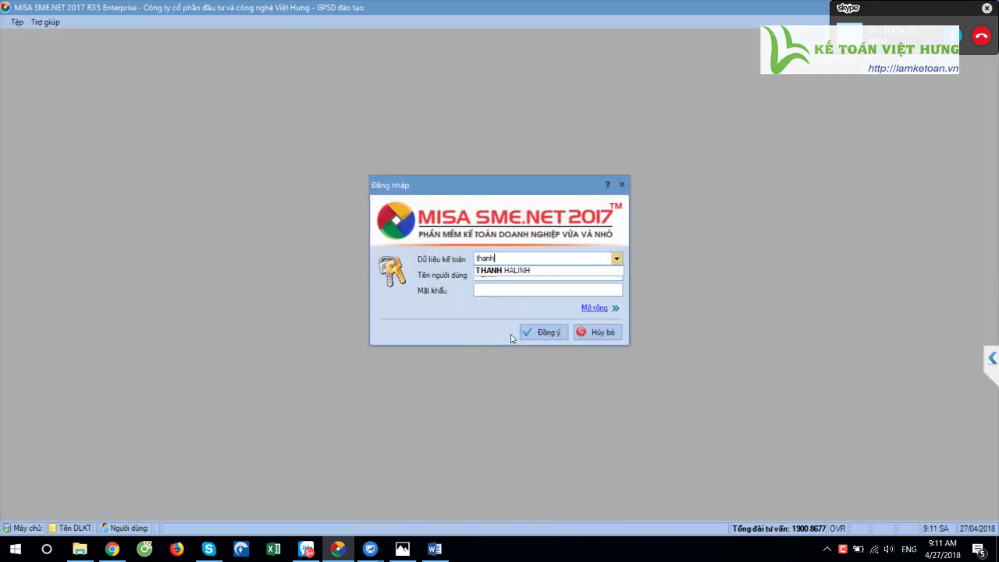
{"action": "key", "text": "Return"}
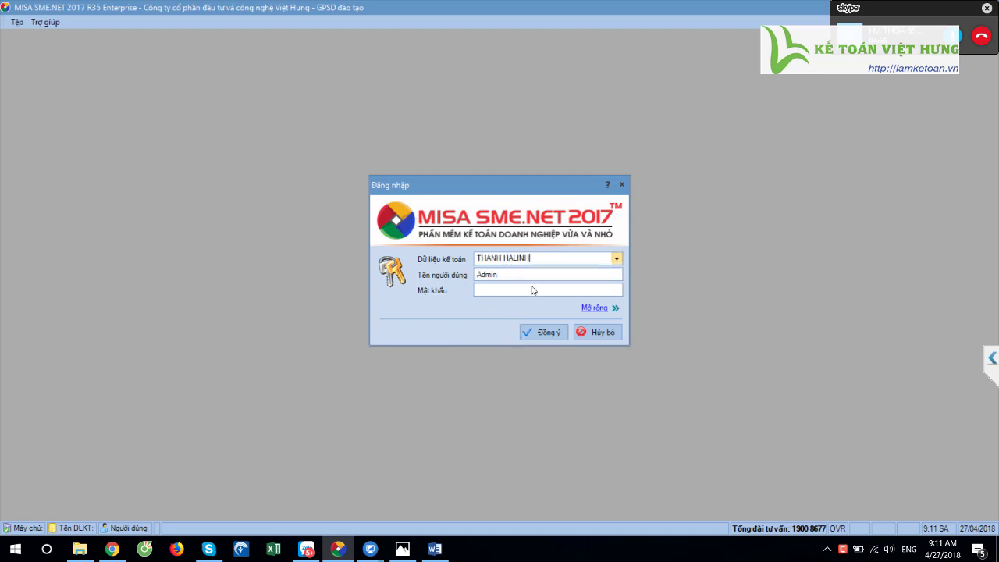
{"action": "left_click", "coordinate": [543, 334]}
Change the production order date to 08/03/2018.
{"action": "mouse_move", "coordinate": [370, 548]}
{"action": "left_click", "coordinate": [437, 483]}
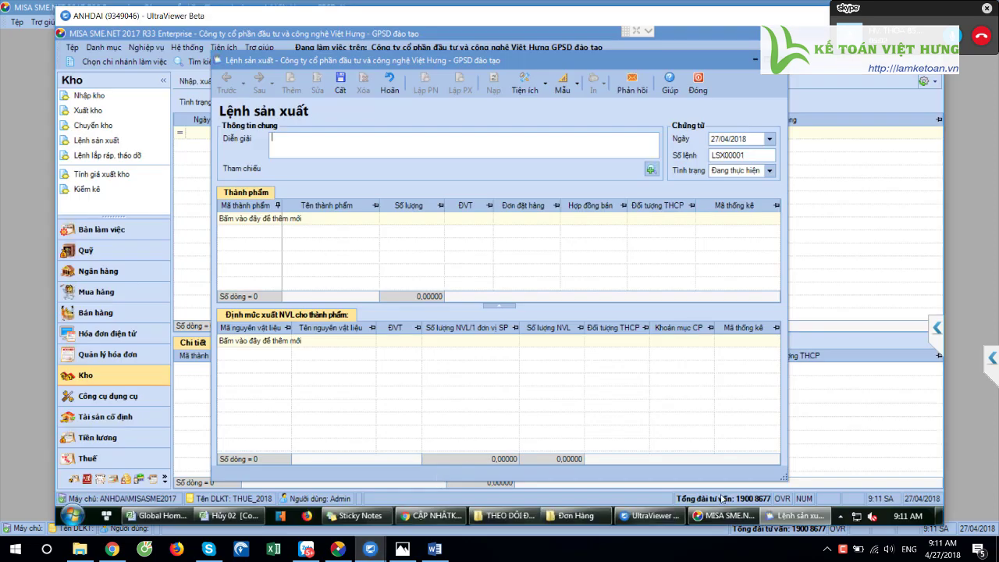
{"action": "left_click", "coordinate": [751, 139]}
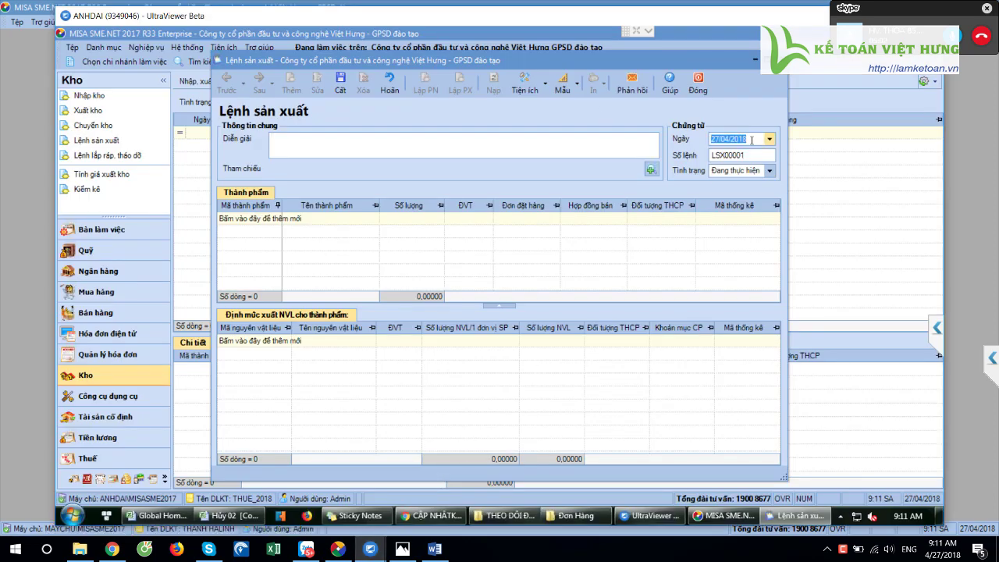
{"action": "type", "text": "08/03/2018"}
{"action": "key", "text": "Tab"}
Enter the description 'Lệnh sản xuất 01 - sản xuất AT8006'.
{"action": "left_click", "coordinate": [388, 148]}
{"action": "type", "text": "Lệnh x"}
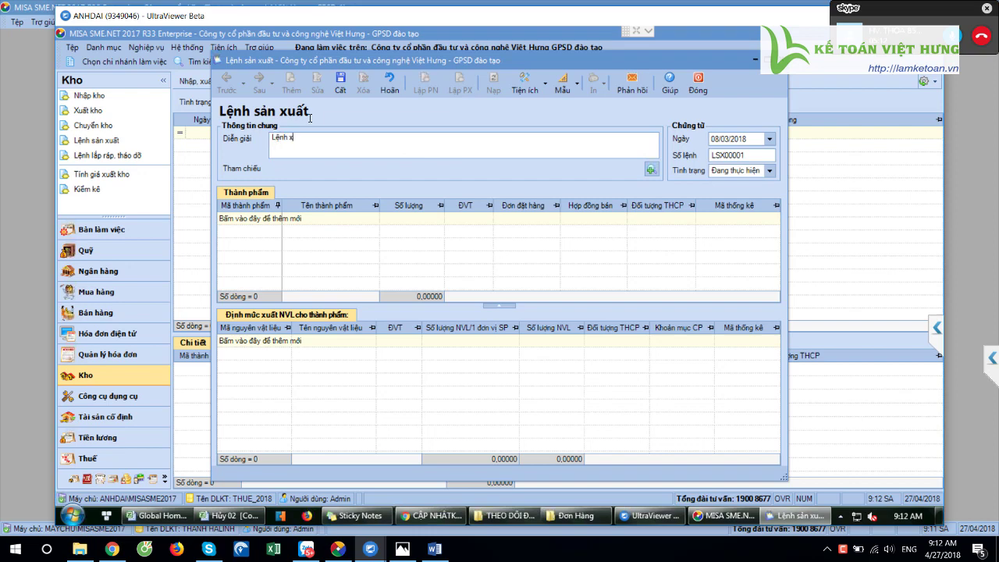
{"action": "type", "text": "s soôô 01"}
{"action": "key", "text": "BackSpace"}
{"action": "key", "text": "BackSpace"}
{"action": "key", "text": "BackSpace"}
{"action": "key", "text": "BackSpace"}
{"action": "key", "text": "BackSpace"}
{"action": "key", "text": "BackSpace"}
{"action": "key", "text": "BackSpace"}
{"action": "type", "text": "oô"}
{"action": "key", "text": "BackSpace"}
{"action": "key", "text": "BackSpace"}
{"action": "key", "text": "BackSpace"}
{"action": "key", "text": "BackSpace"}
{"action": "key", "text": "BackSpace"}
{"action": "key", "text": "BackSpace"}
{"action": "key", "text": "BackSpace"}
{"action": "type", "text": "sa"}
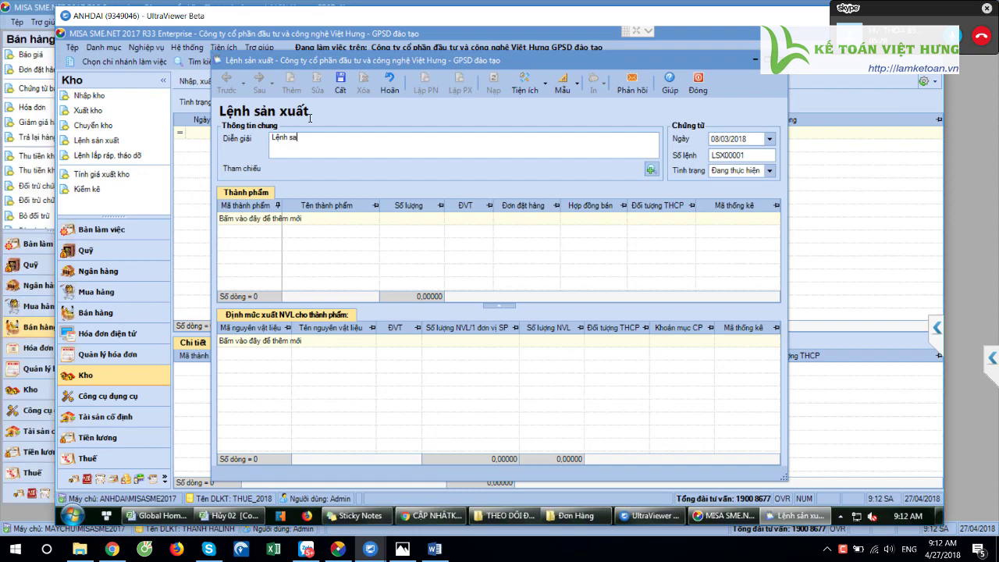
{"action": "type", "text": "ản xuất"}
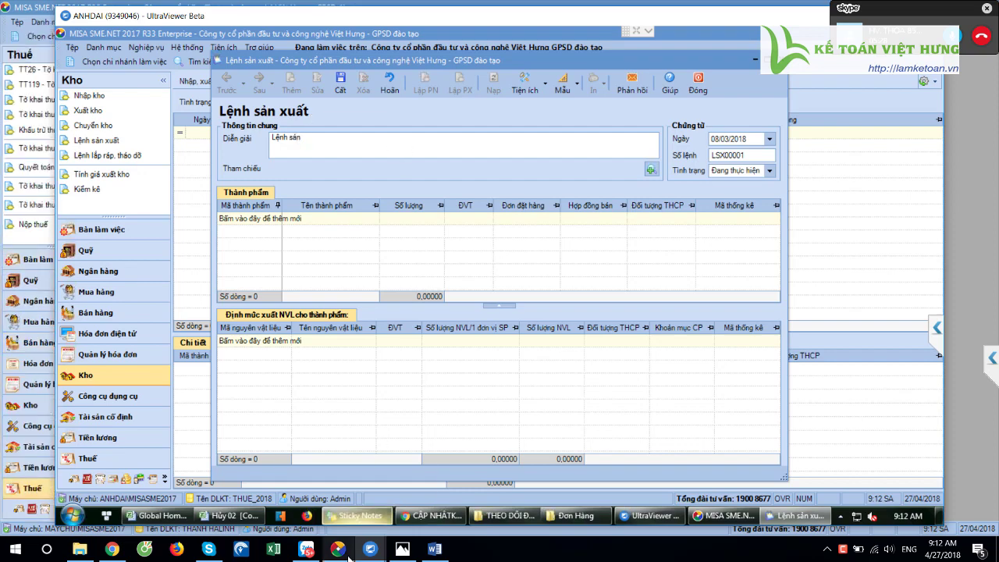
{"action": "mouse_move", "coordinate": [349, 557]}
{"action": "type", "text": "01"}
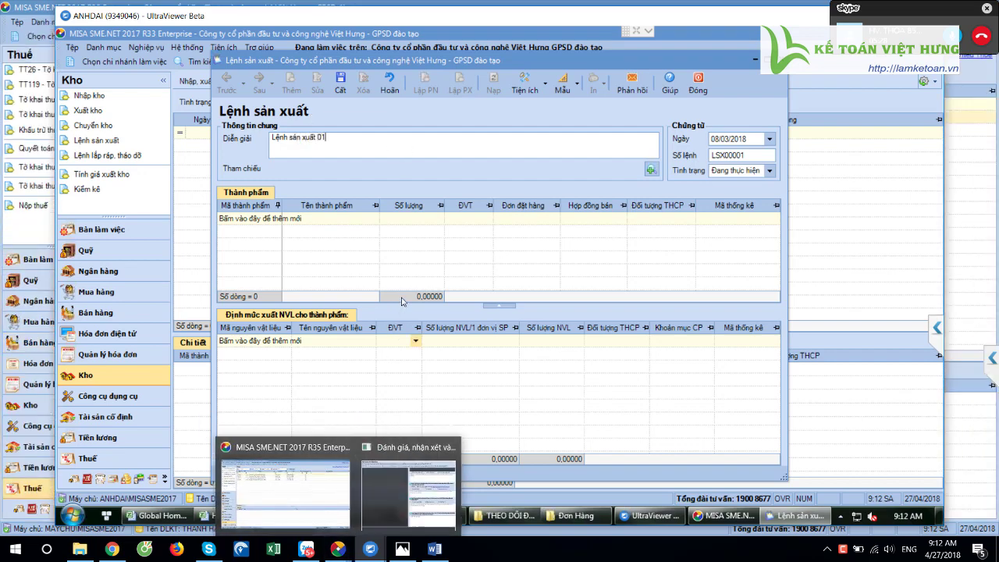
{"action": "type", "text": " - sản "}
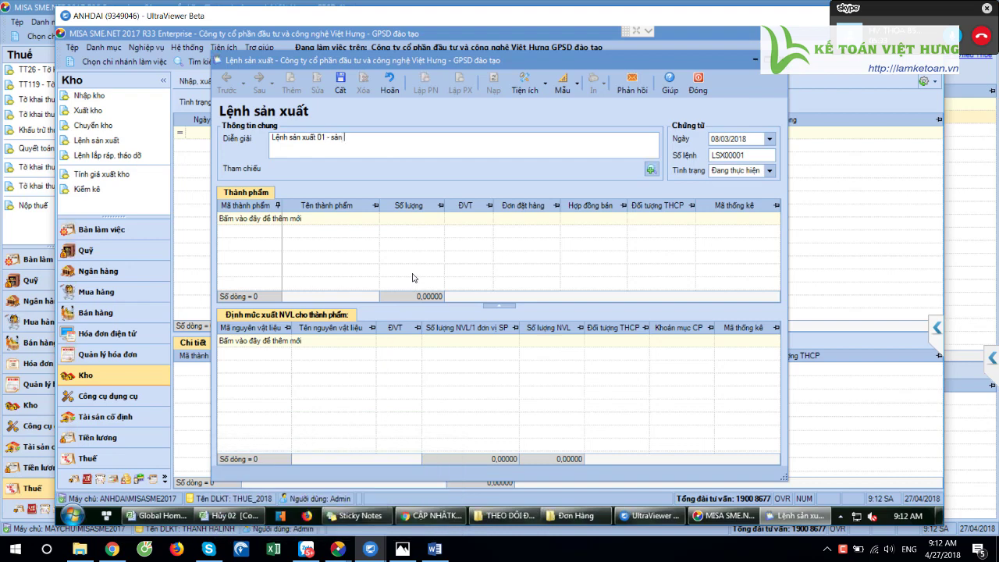
{"action": "type", "text": "xuất AT8006"}
Add finished product TP.HQ-AT8006 X SIDE BOOKSHELF 29 to the order.
{"action": "left_click", "coordinate": [250, 219]}
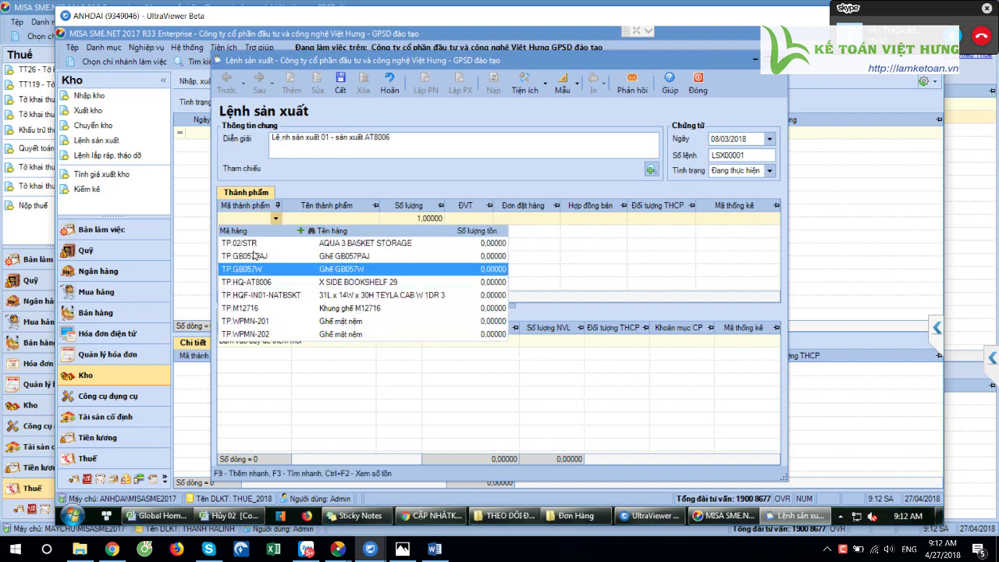
{"action": "key", "text": "Up"}
{"action": "key", "text": "Up"}
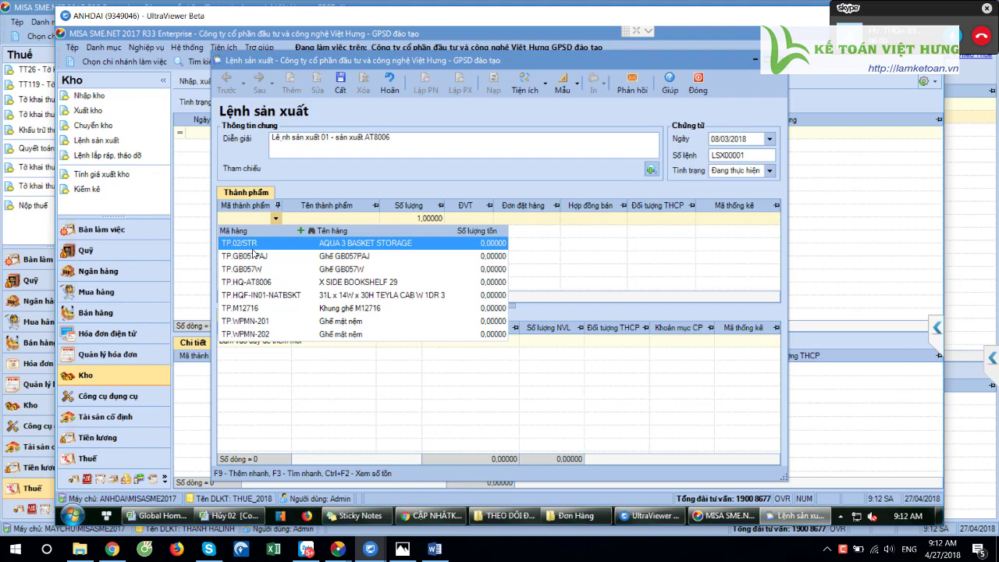
{"action": "key", "text": "Down"}
{"action": "key", "text": "Down"}
{"action": "key", "text": "Down"}
{"action": "key", "text": "Return"}
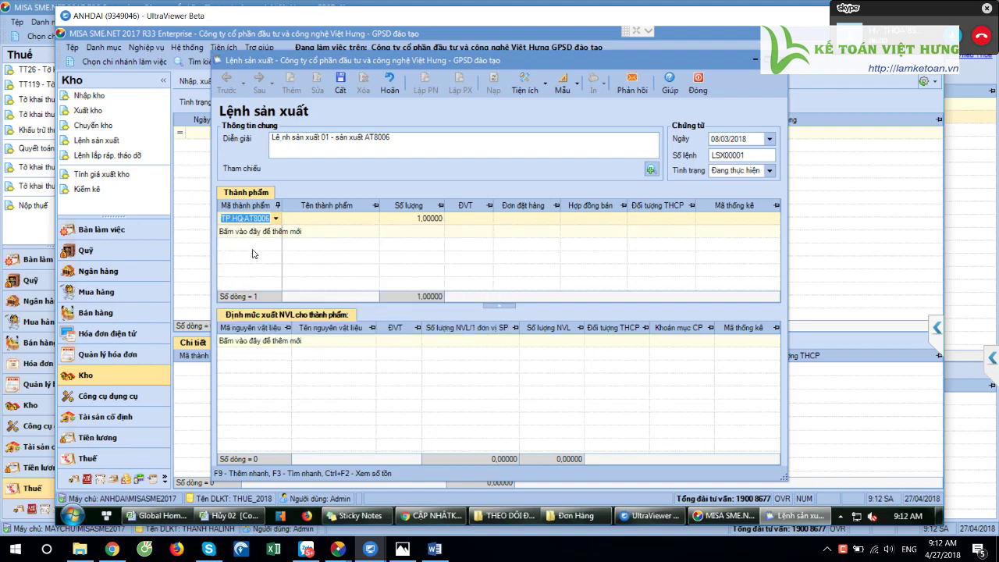
{"action": "key", "text": "Tab"}
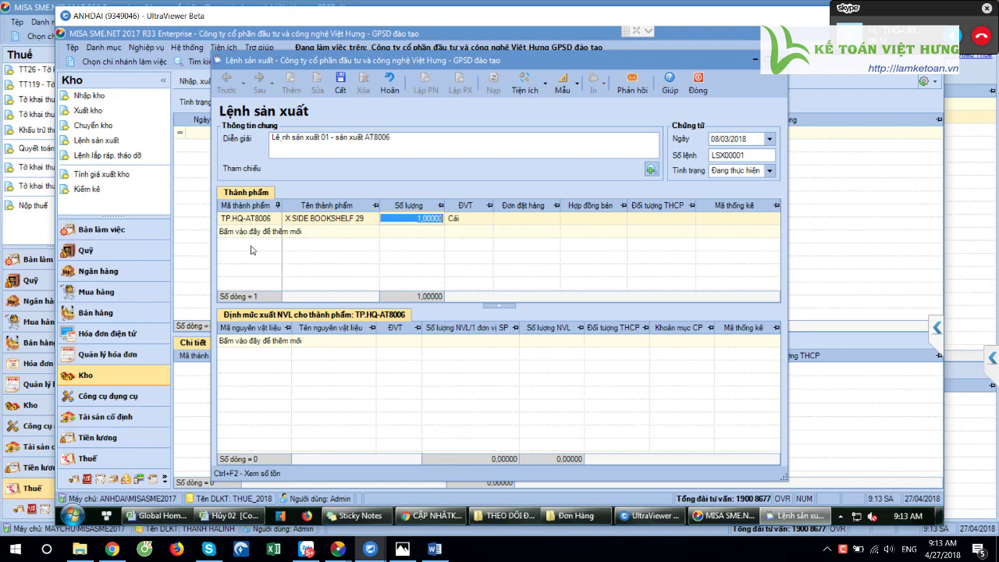
{"action": "left_click", "coordinate": [404, 218]}
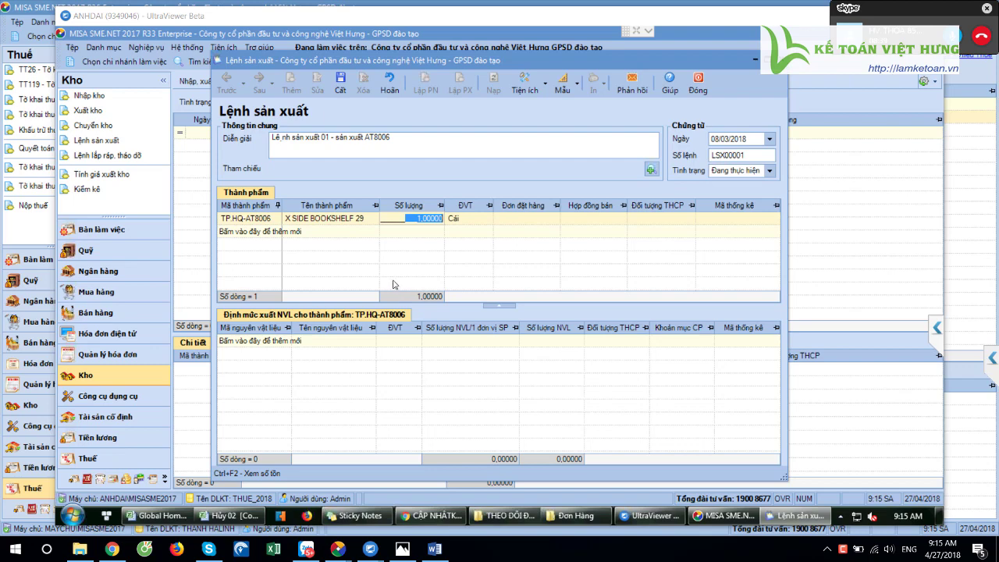
Set X SIDE BOOKSHELF 29 to 934 Cái, save, and dismiss the missing-materials warning.
{"action": "left_click", "coordinate": [442, 219]}
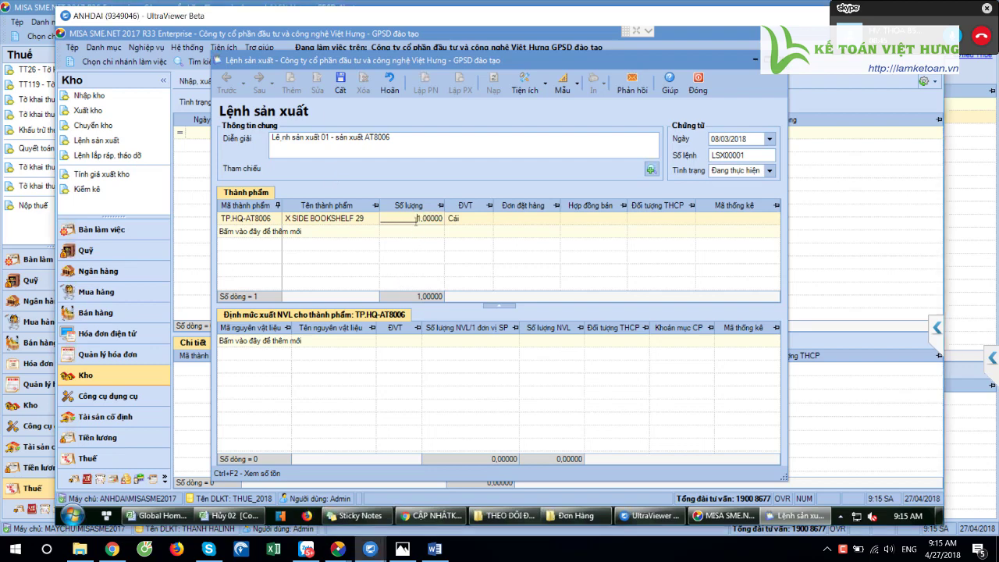
{"action": "double_click", "coordinate": [441, 219]}
{"action": "type", "text": "934,"}
{"action": "key", "text": "Tab"}
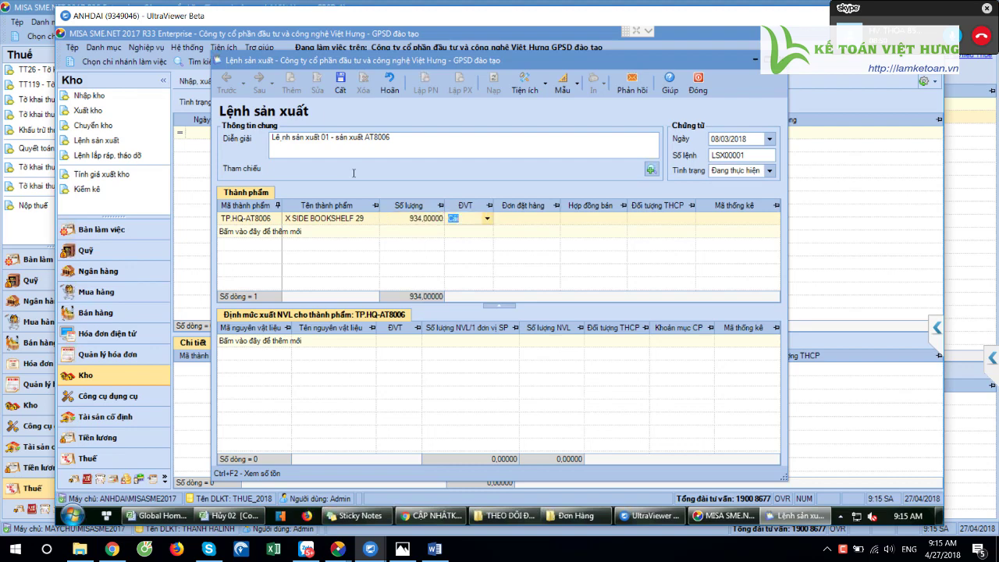
{"action": "key", "text": "Tab"}
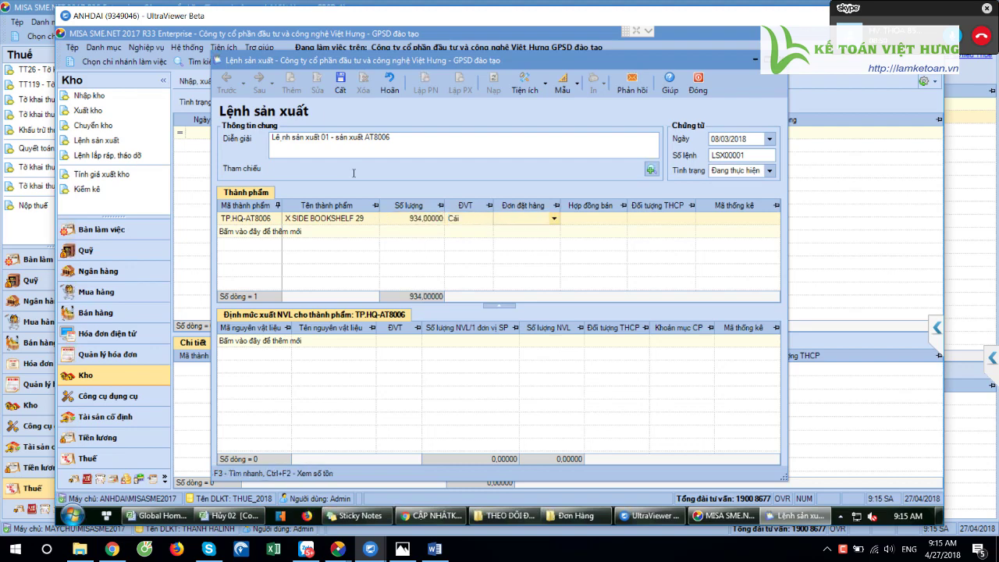
{"action": "left_click", "coordinate": [554, 219]}
{"action": "key", "text": "Escape"}
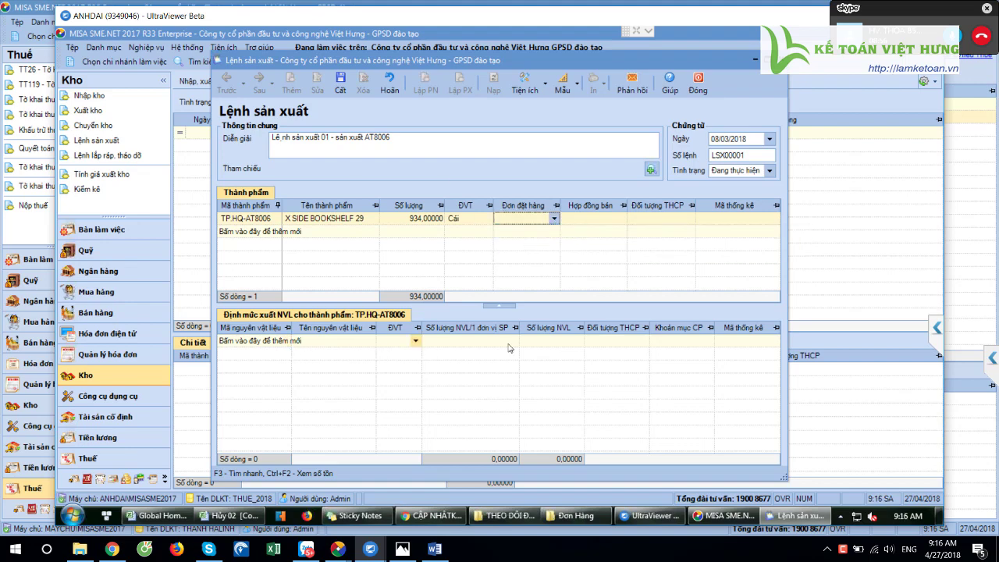
{"action": "left_click", "coordinate": [257, 218]}
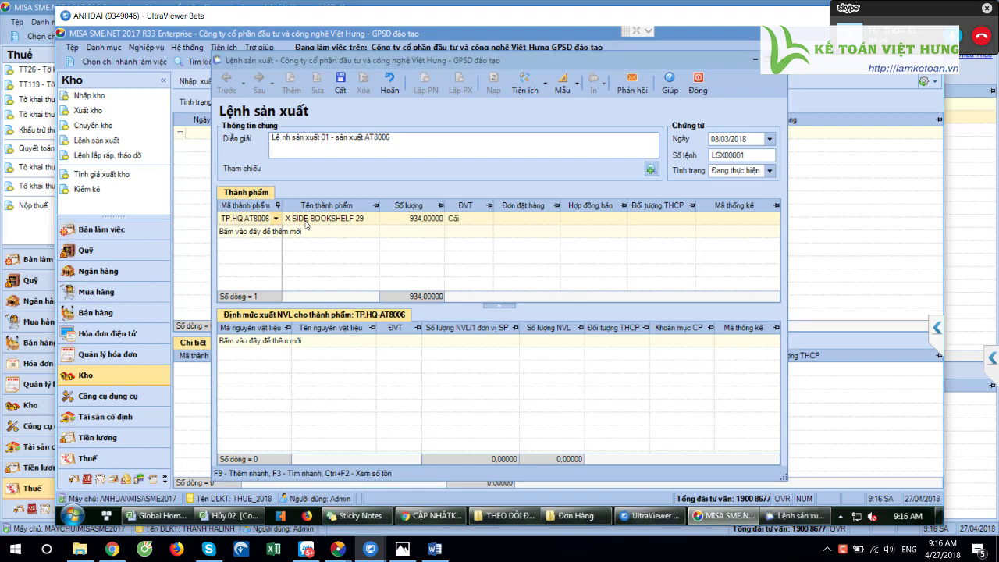
{"action": "left_click", "coordinate": [377, 96]}
{"action": "left_click", "coordinate": [572, 314]}
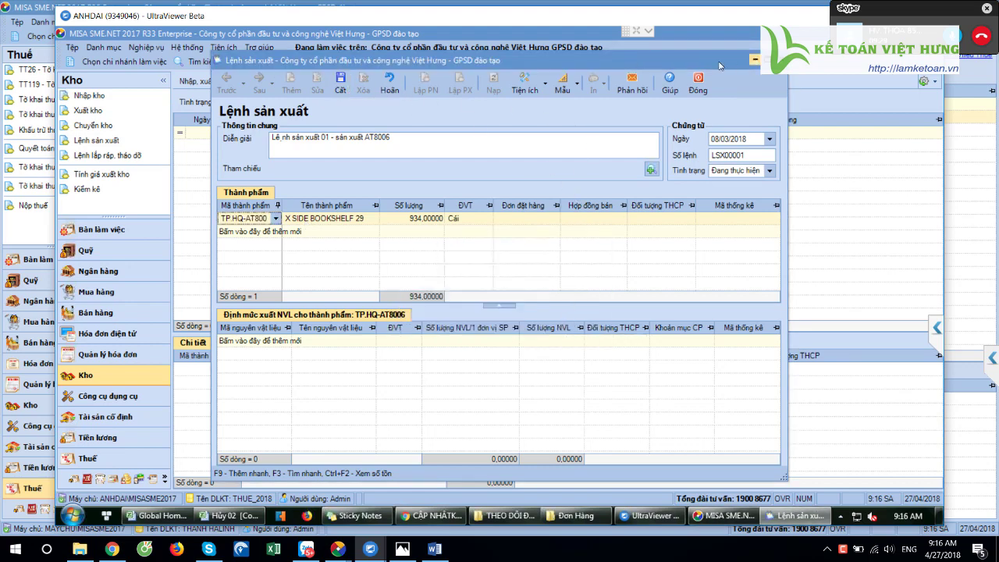
Close the unsaved order and inspect ĐH00003's Khung ghế M12716 line of 200 units.
{"action": "left_click", "coordinate": [697, 87]}
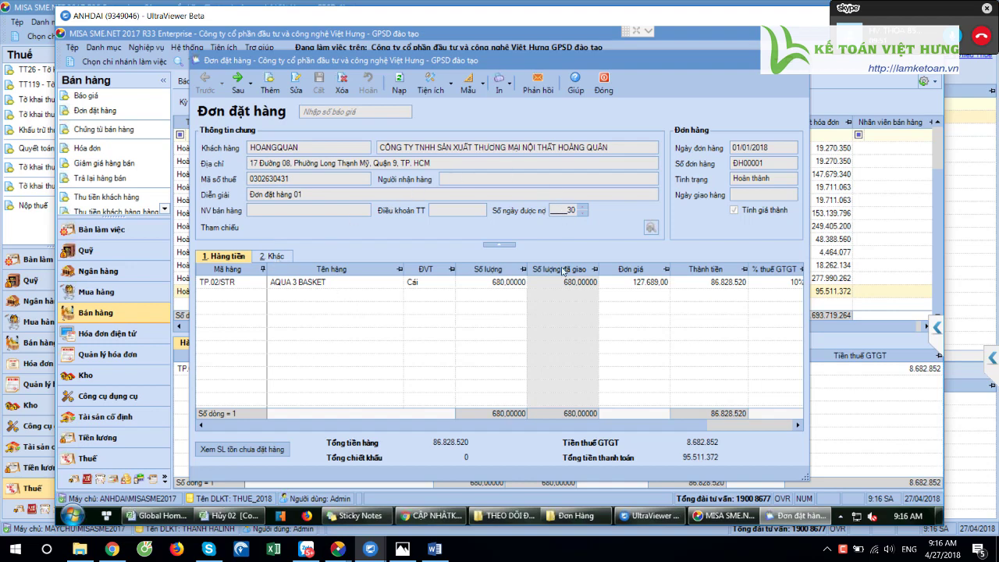
{"action": "left_click", "coordinate": [604, 87]}
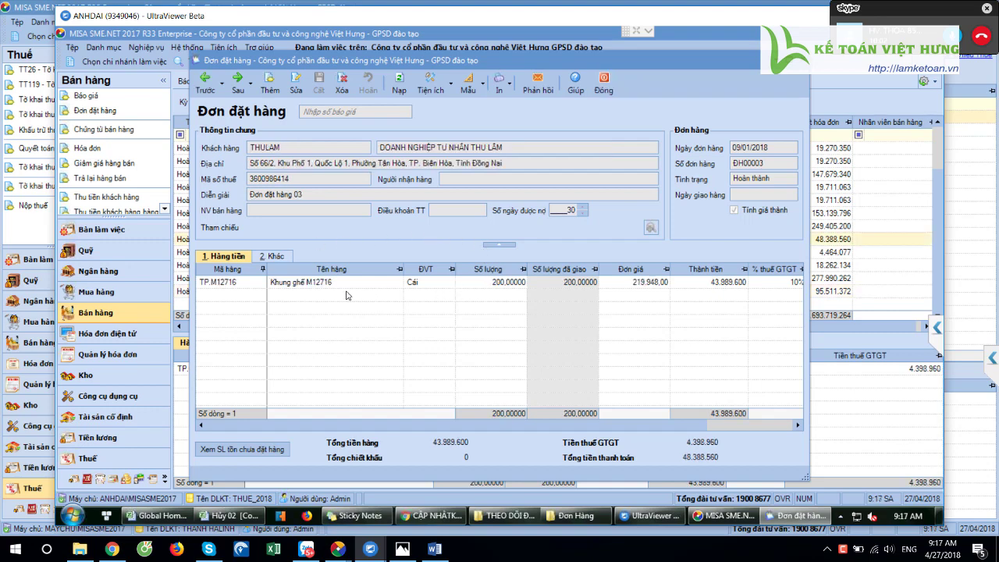
{"action": "left_click", "coordinate": [321, 282]}
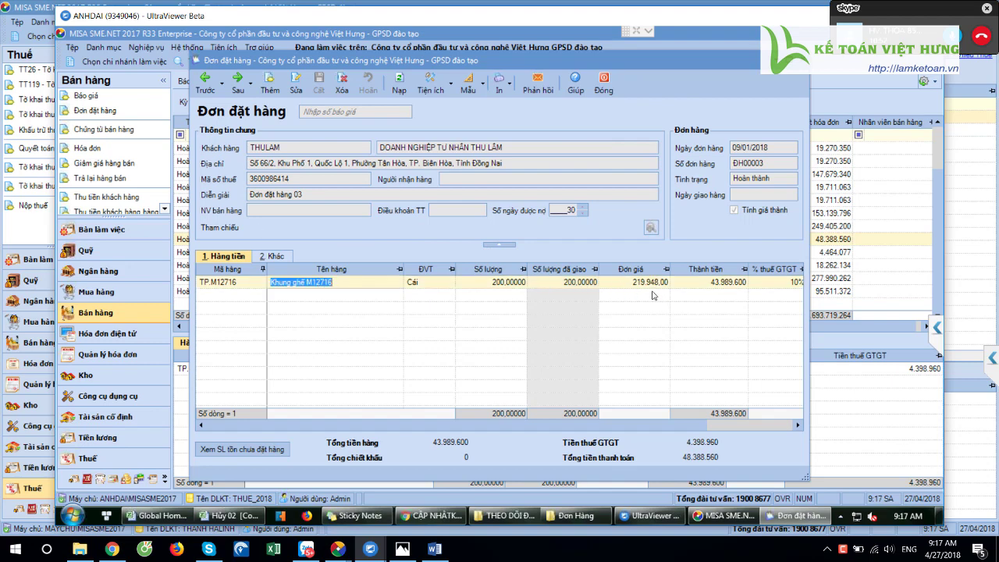
{"action": "left_click", "coordinate": [490, 283]}
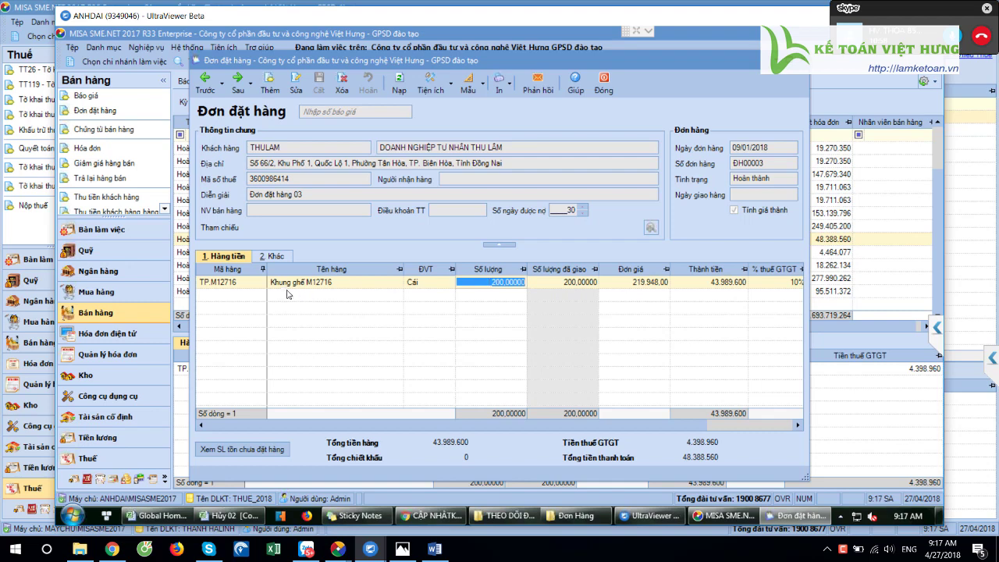
{"action": "left_click", "coordinate": [480, 282]}
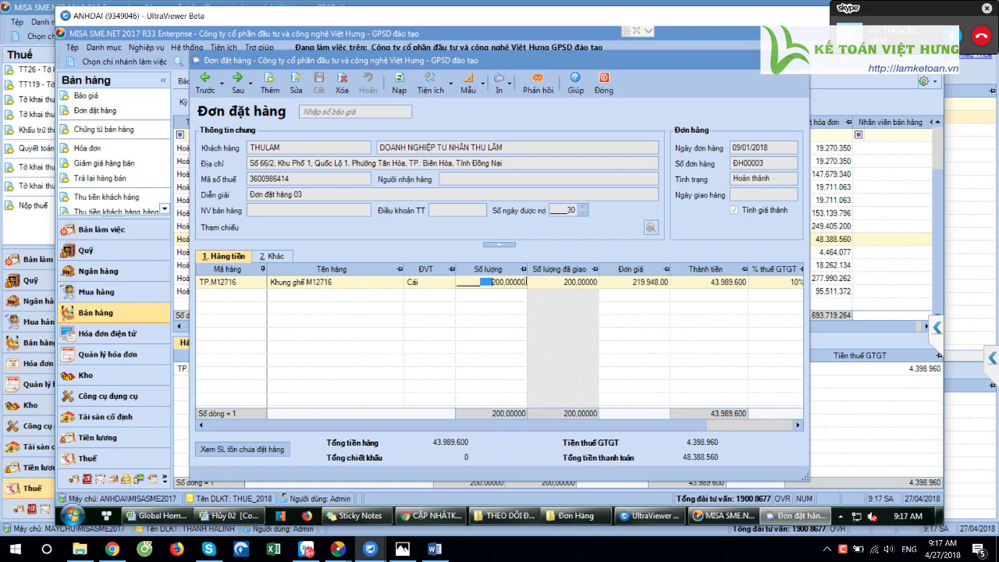
{"action": "left_click_drag", "start_coordinate": [526, 281], "coordinate": [532, 282]}
{"action": "key", "text": "Home"}
{"action": "left_click_drag", "start_coordinate": [489, 283], "coordinate": [537, 285]}
{"action": "left_click_drag", "start_coordinate": [483, 283], "coordinate": [527, 284]}
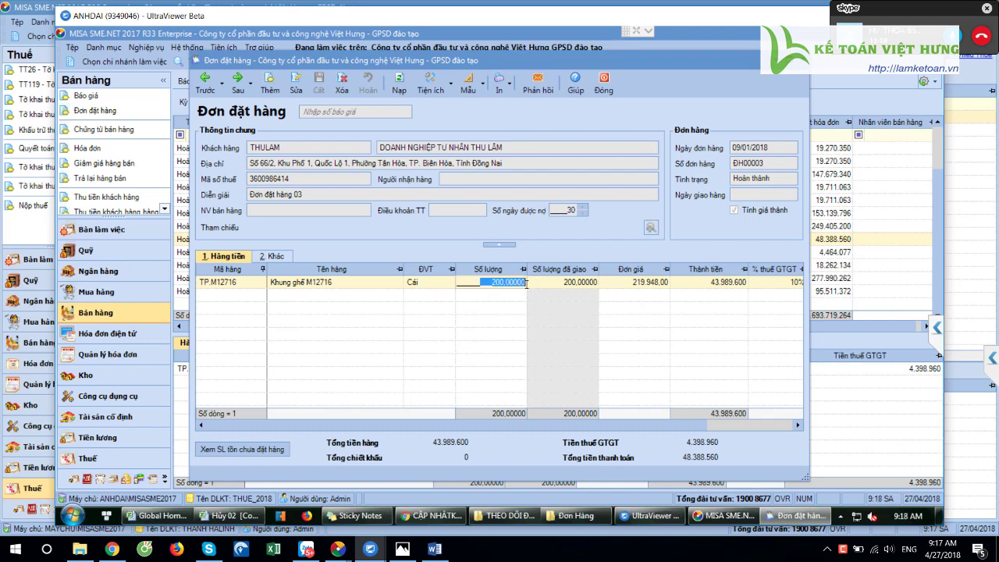
{"action": "left_click", "coordinate": [298, 284]}
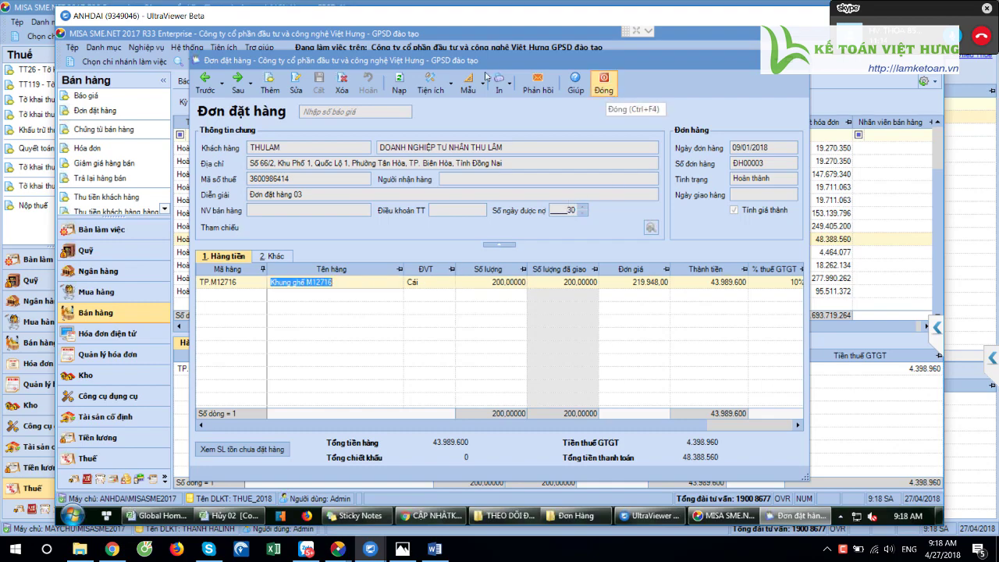
{"action": "left_click", "coordinate": [605, 90]}
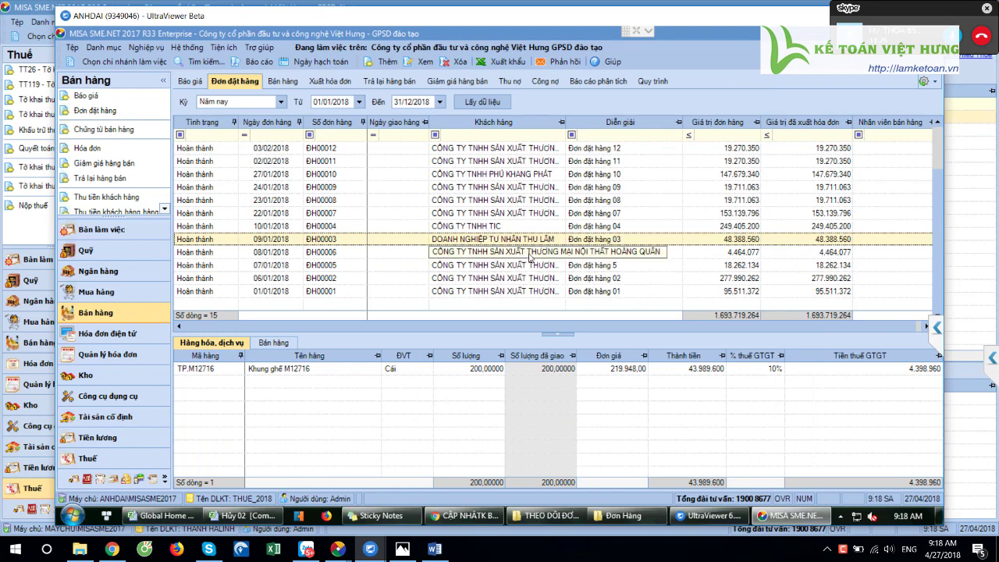
Open sales order ĐH00015, then return to the remote session and add a new production order.
{"action": "scroll", "coordinate": [531, 226], "scroll_direction": "up", "scroll_amount": 1}
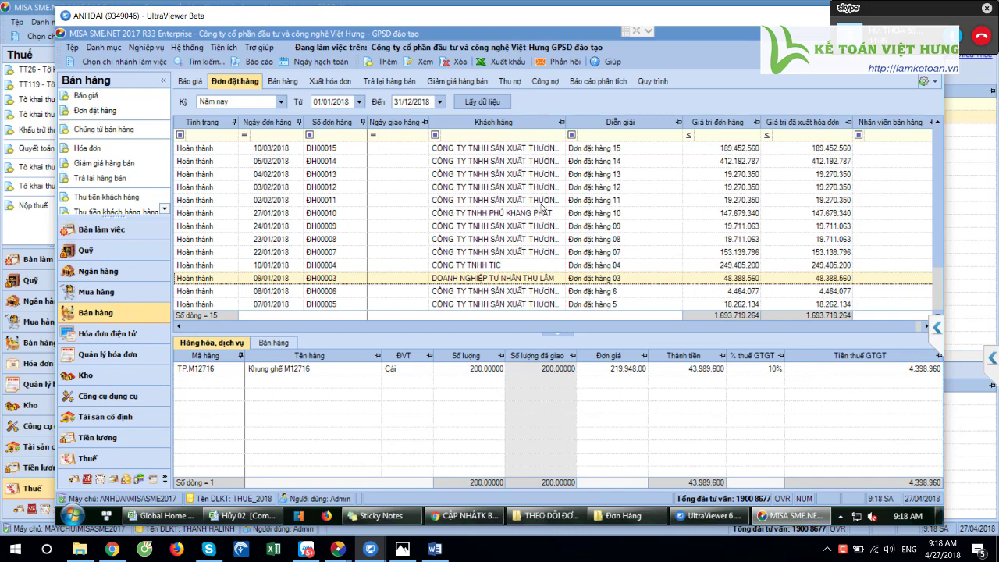
{"action": "double_click", "coordinate": [513, 285]}
{"action": "mouse_move", "coordinate": [346, 552]}
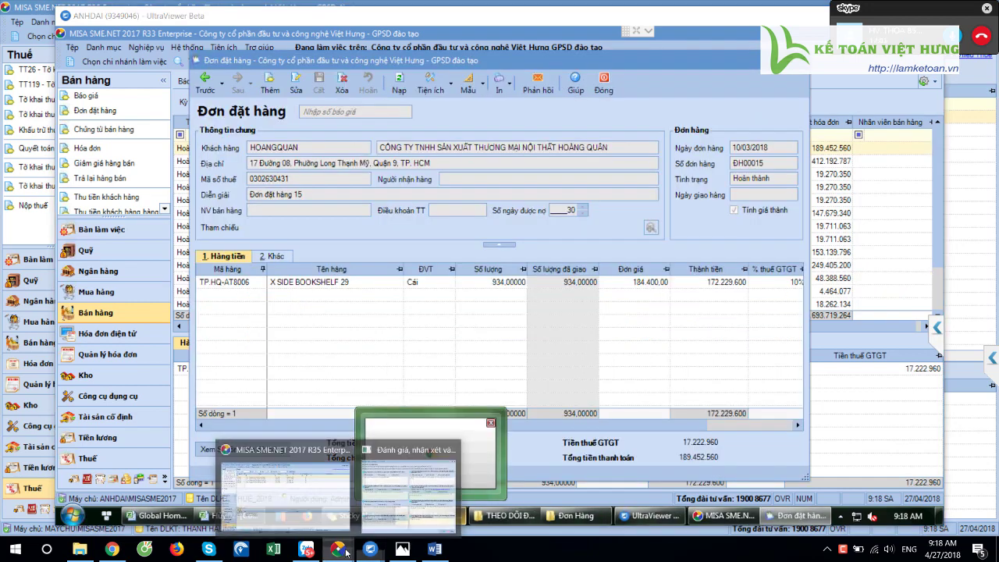
{"action": "left_click", "coordinate": [285, 480]}
{"action": "left_click", "coordinate": [763, 485]}
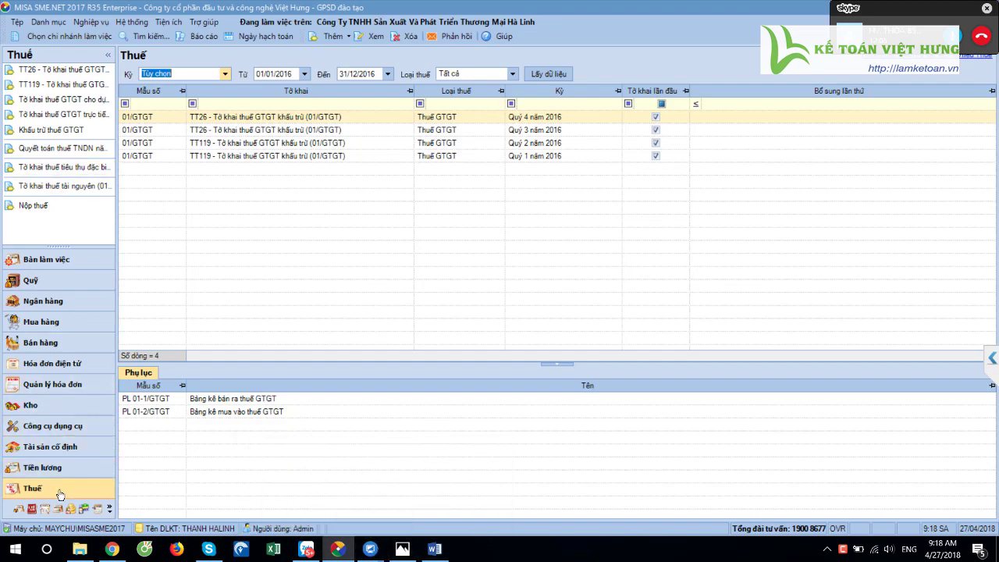
{"action": "left_click", "coordinate": [370, 549]}
{"action": "left_click", "coordinate": [421, 84]}
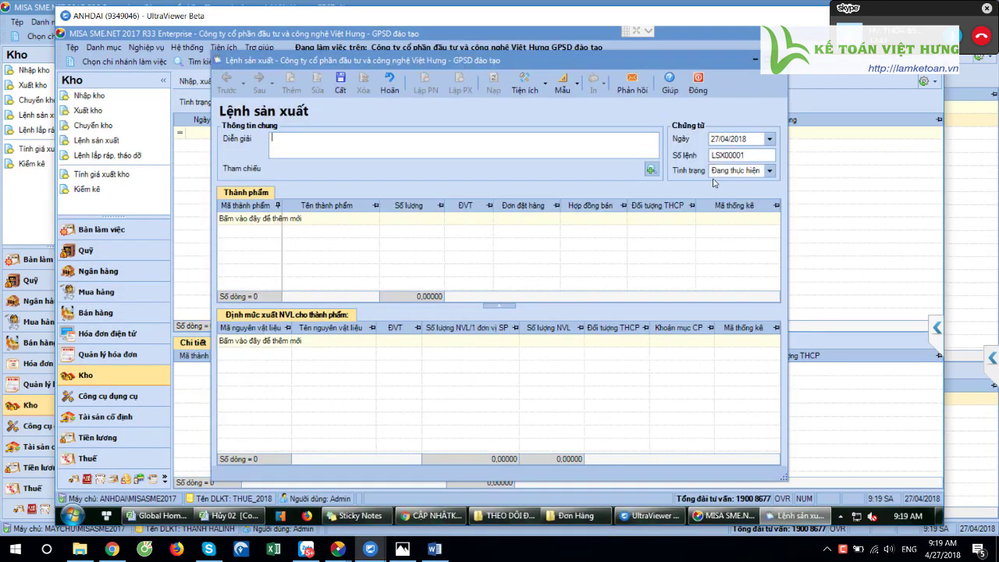
Add finished product TP.M12716 Khung ghế M12716 and set the order date to 01/04/2018.
{"action": "left_click", "coordinate": [276, 219]}
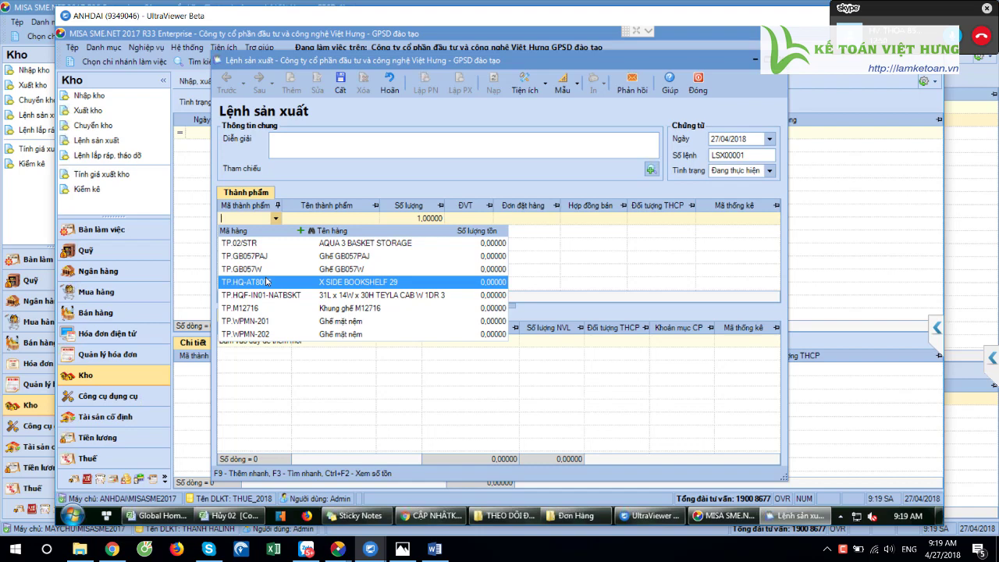
{"action": "key", "text": "Down"}
{"action": "key", "text": "Down"}
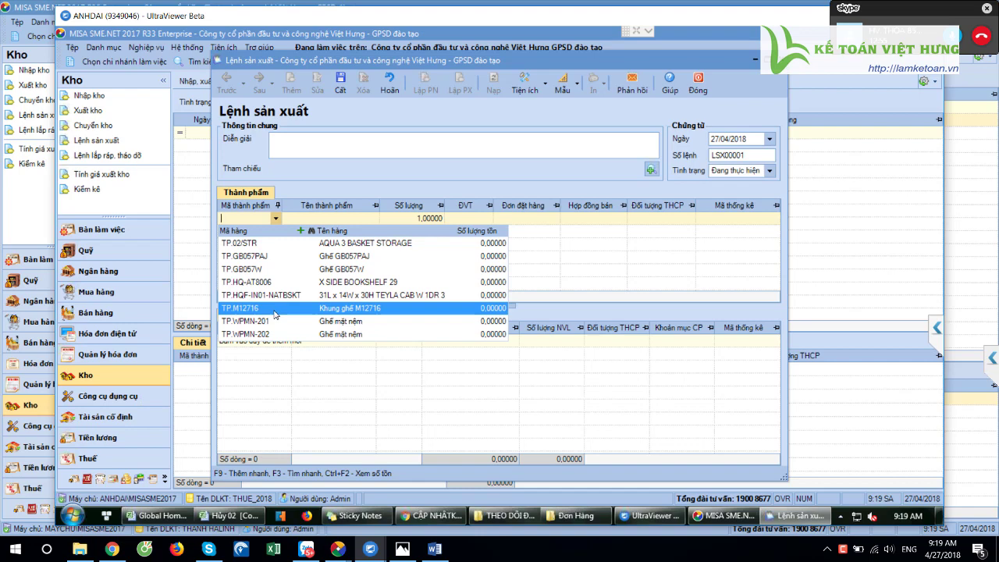
{"action": "left_click", "coordinate": [275, 314]}
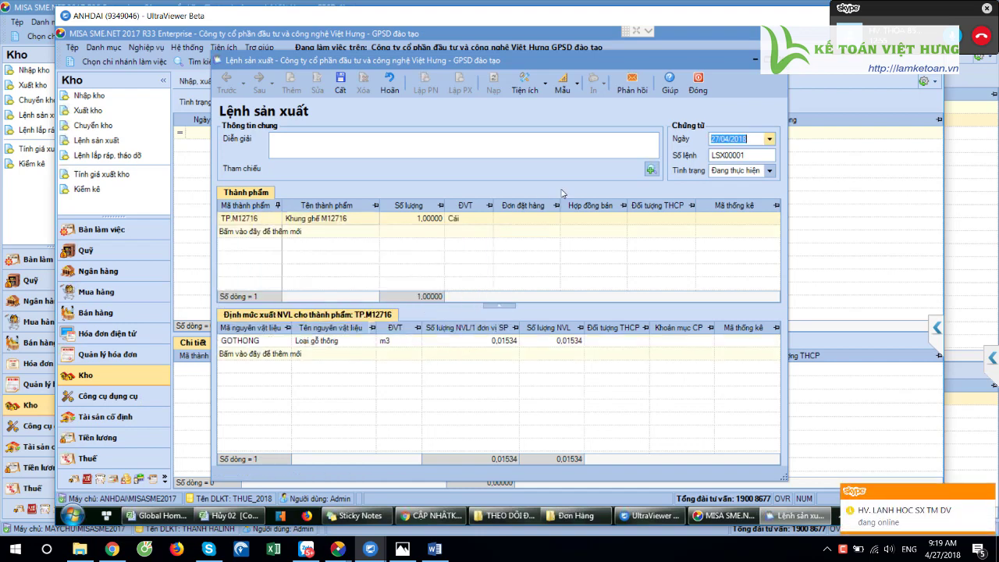
{"action": "key", "text": "alt+Down"}
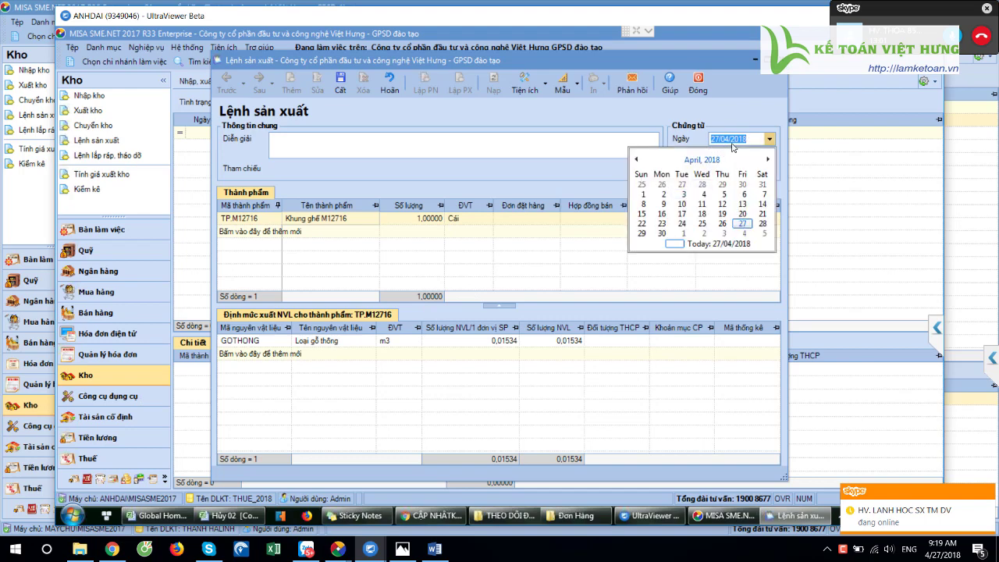
{"action": "scroll", "coordinate": [712, 156], "scroll_direction": "up", "scroll_amount": 1}
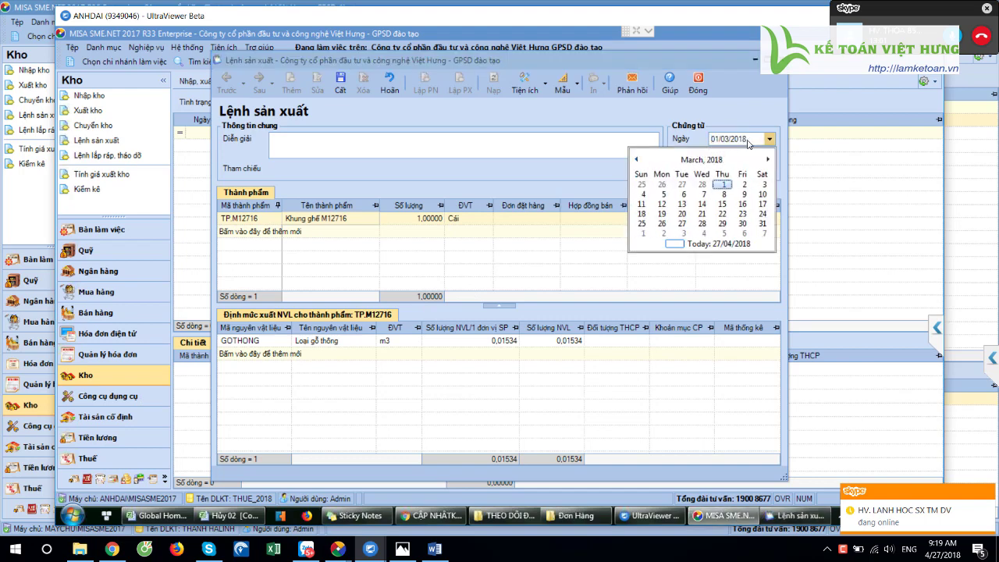
{"action": "scroll", "coordinate": [747, 144], "scroll_direction": "down", "scroll_amount": 1}
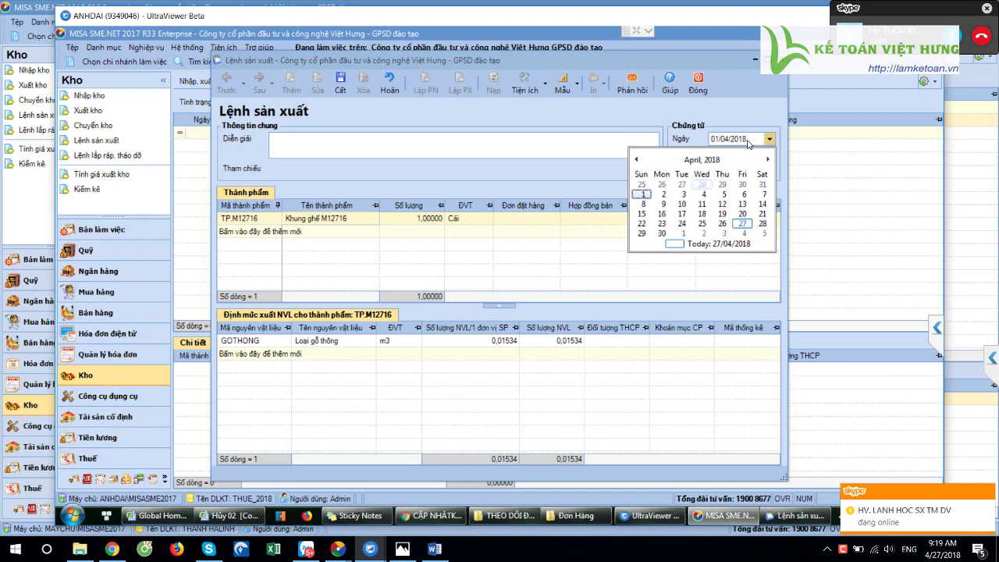
{"action": "key", "text": "Return"}
{"action": "key", "text": "Tab"}
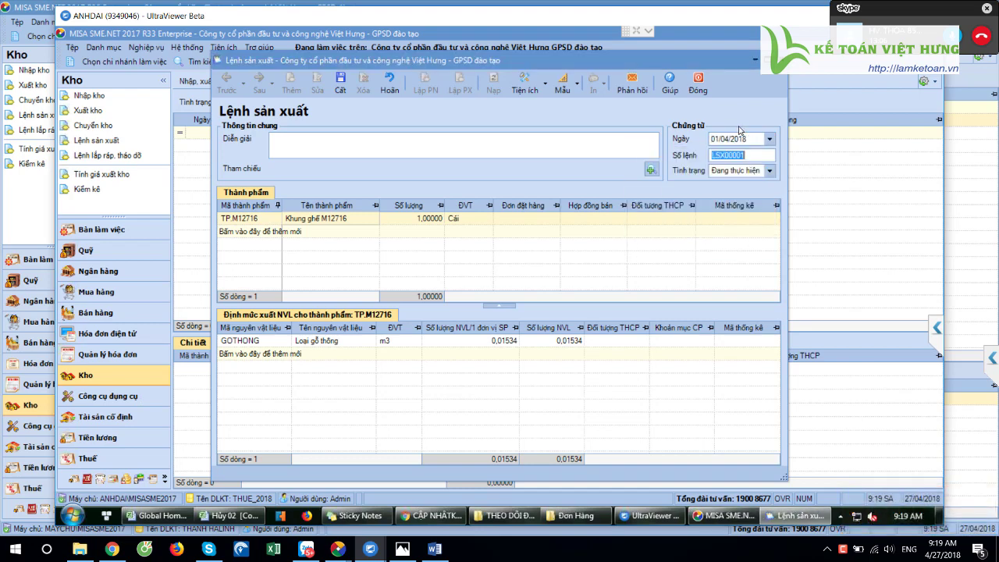
Enter the description 'Lệnh san xuất : MTP TP.M12716' and save the production order.
{"action": "left_click", "coordinate": [306, 148]}
{"action": "type", "text": "Lệnh"}
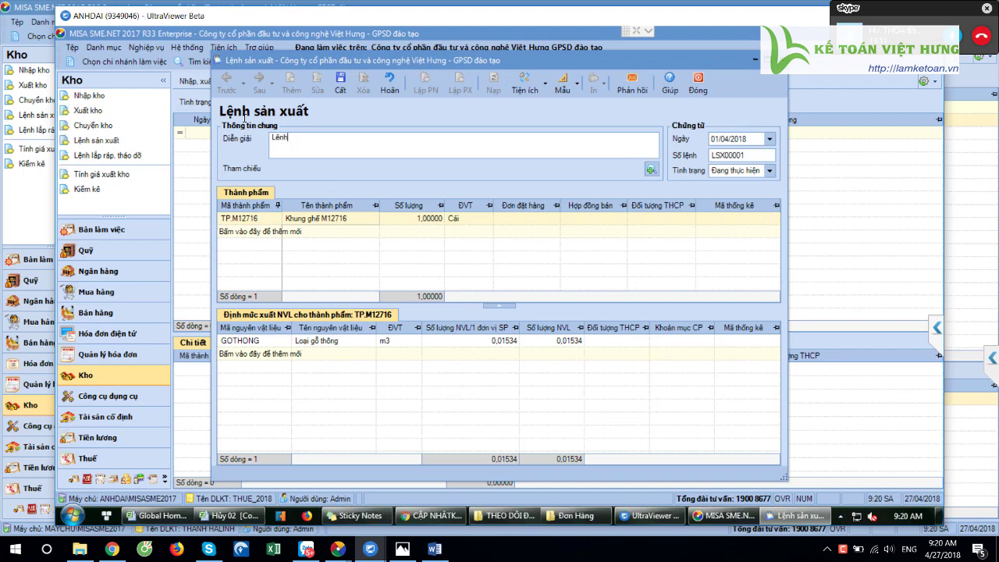
{"action": "type", "text": " san"}
{"action": "type", "text": " xuất"}
{"action": "type", "text": " : "}
{"action": "type", "text": "MTP TP.M12716"}
{"action": "left_click", "coordinate": [523, 218]}
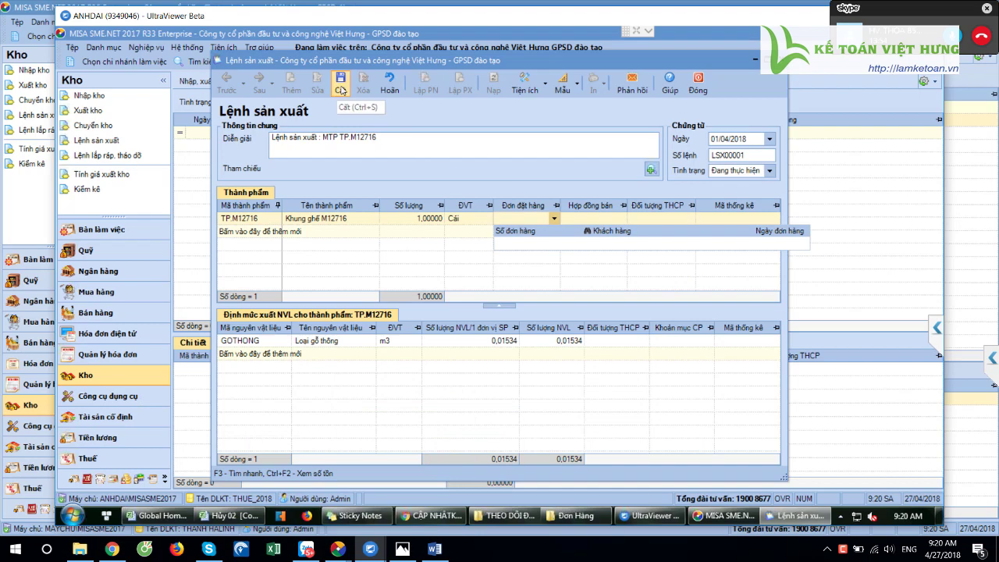
{"action": "left_click", "coordinate": [339, 92]}
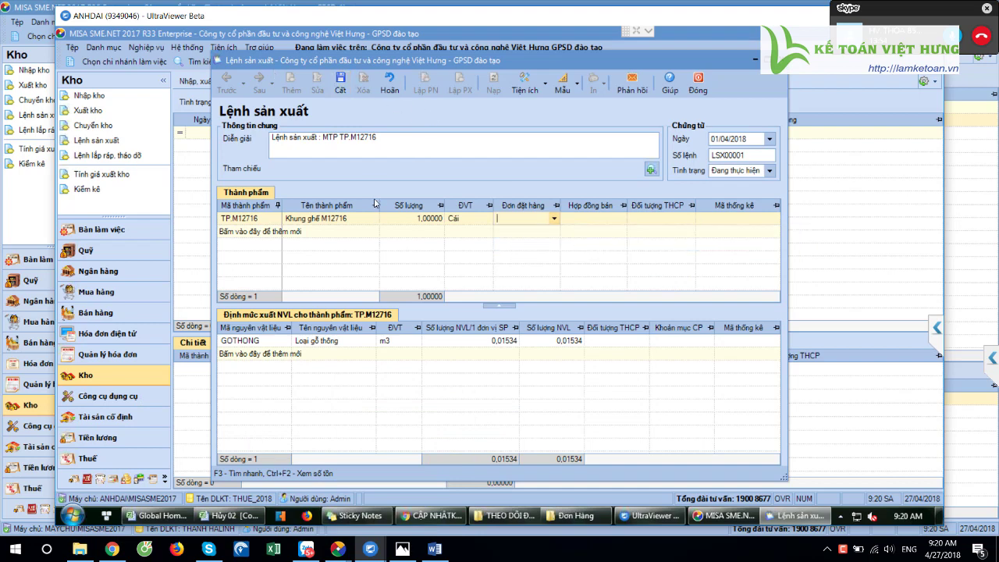
{"action": "left_click", "coordinate": [339, 88]}
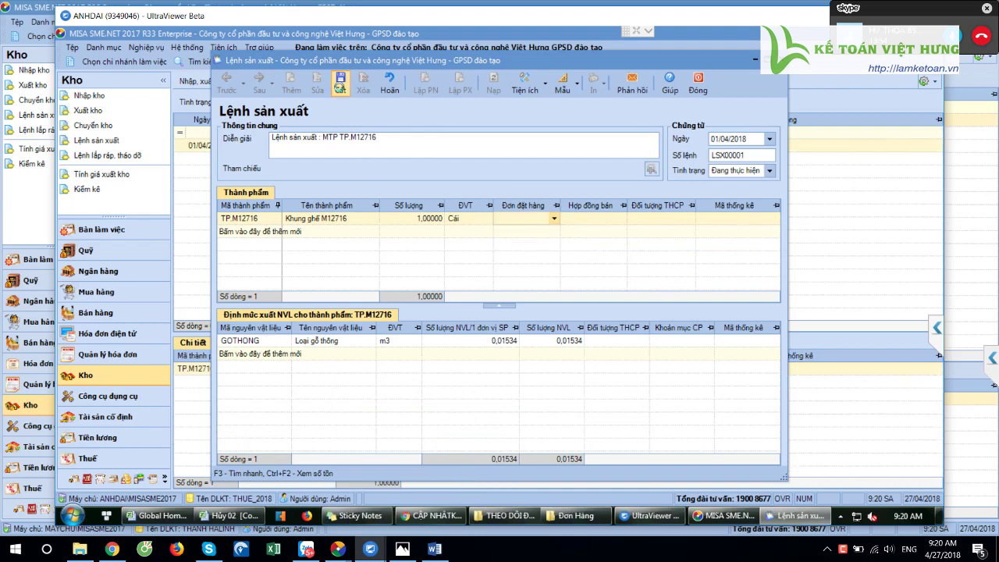
Filter sales orders by '03', inspect ĐH00003's details, then switch back to LSX00001.
{"action": "left_click", "coordinate": [699, 88]}
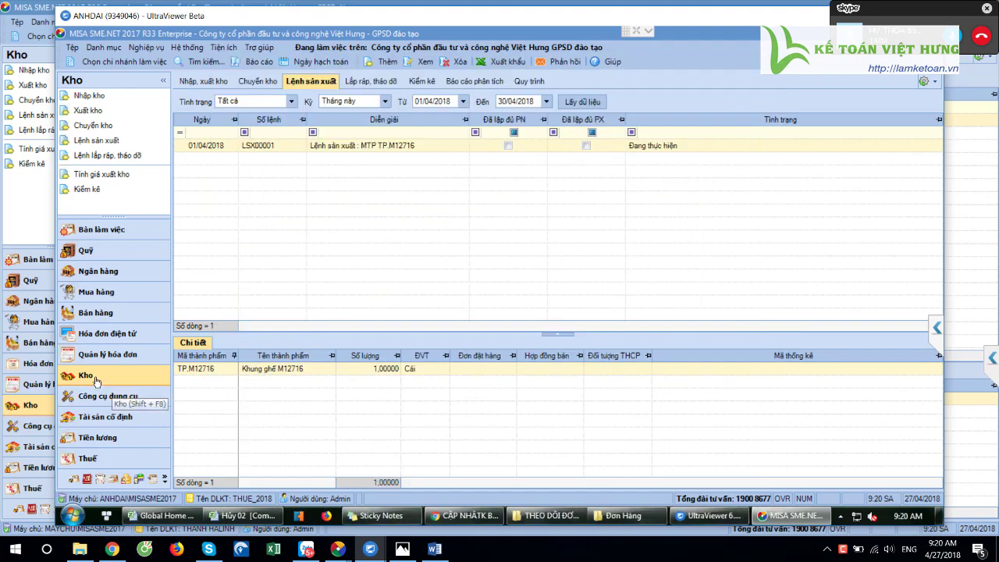
{"action": "left_click", "coordinate": [96, 312]}
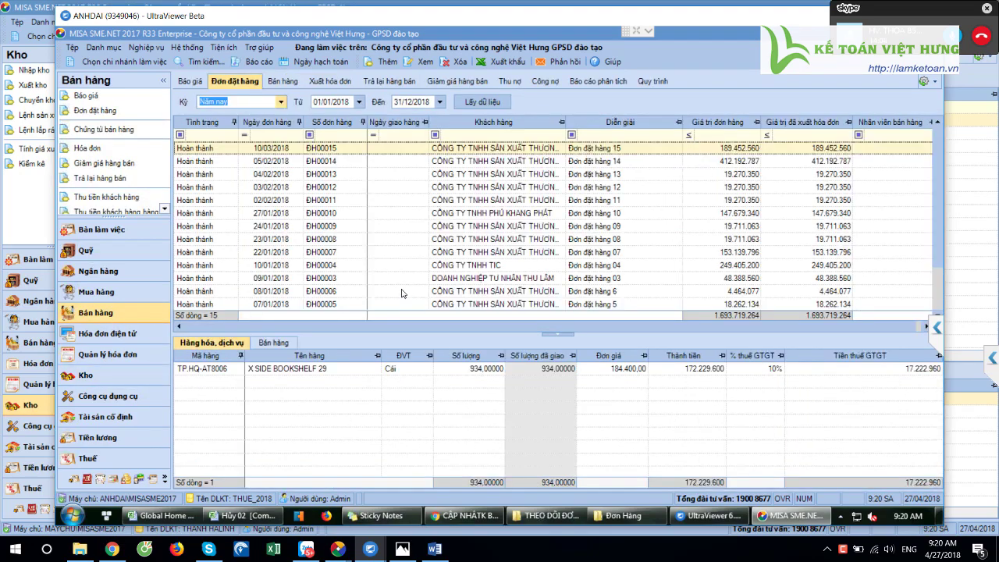
{"action": "left_click", "coordinate": [342, 135]}
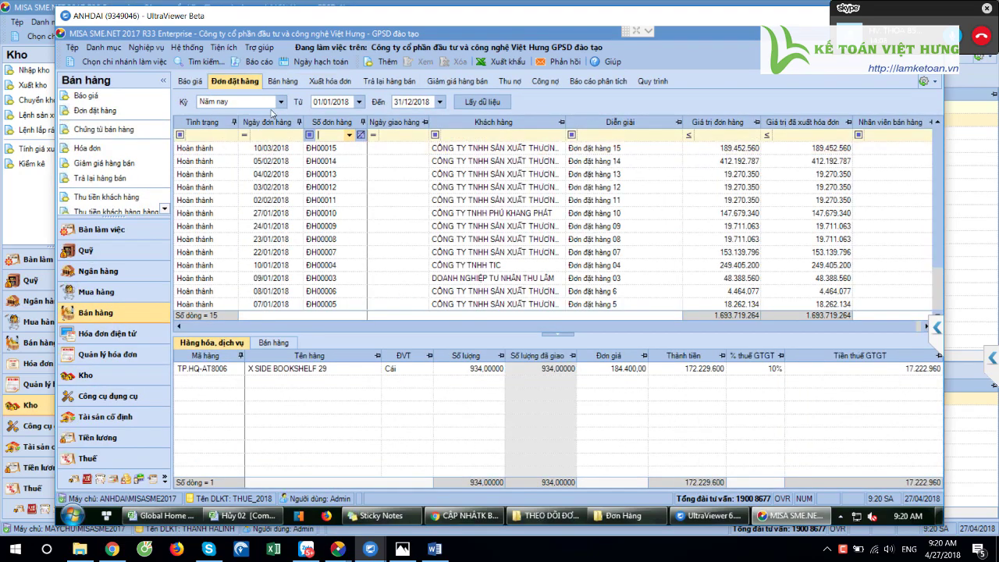
{"action": "type", "text": "03"}
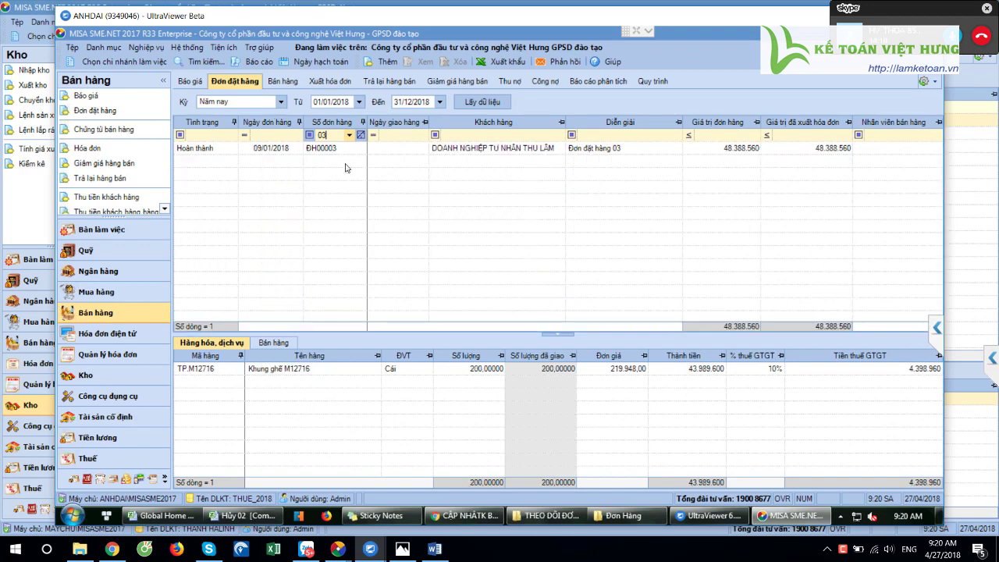
{"action": "double_click", "coordinate": [323, 148]}
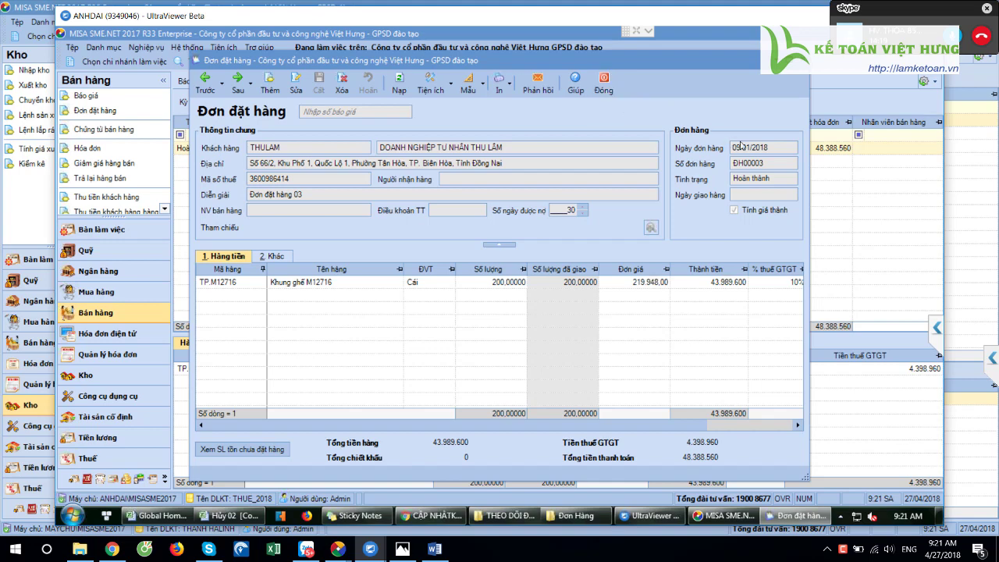
{"action": "left_click", "coordinate": [765, 148]}
{"action": "left_click", "coordinate": [775, 146]}
{"action": "key", "text": "alt+Tab"}
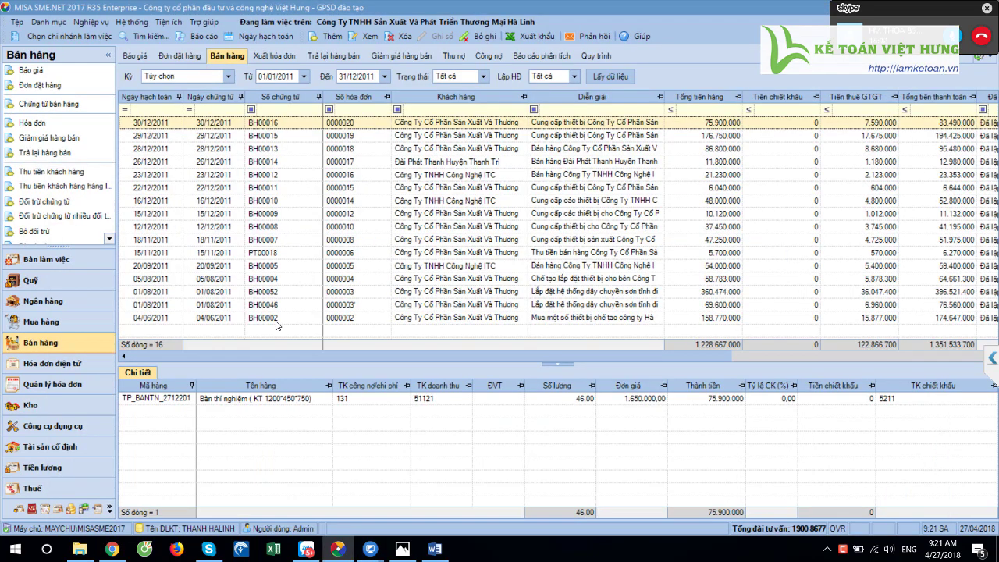
{"action": "key", "text": "alt+Tab"}
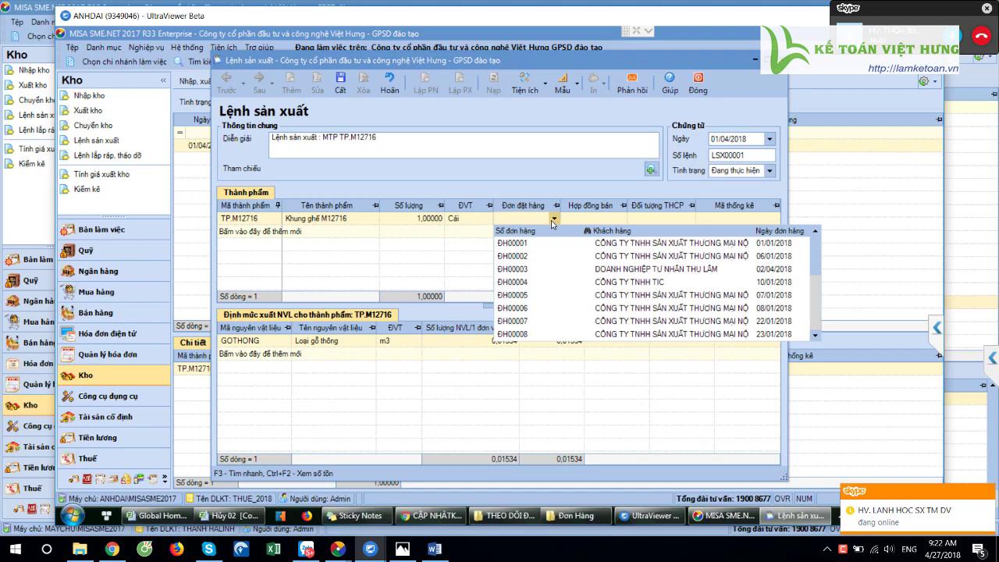
Link the Khung ghế M12716 product row to sales order ĐH00003.
{"action": "left_click", "coordinate": [538, 270]}
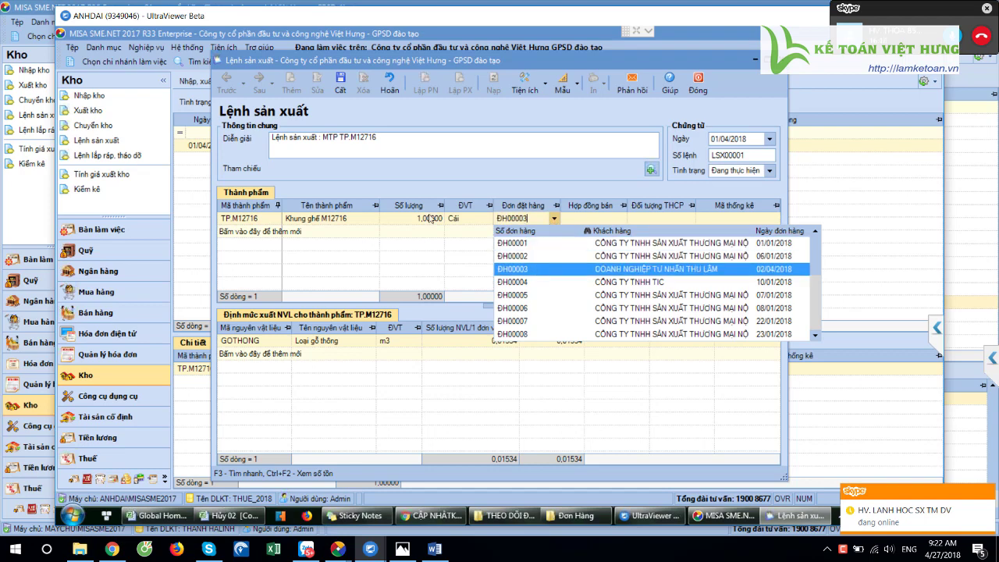
{"action": "key", "text": "Return"}
{"action": "key", "text": "Tab"}
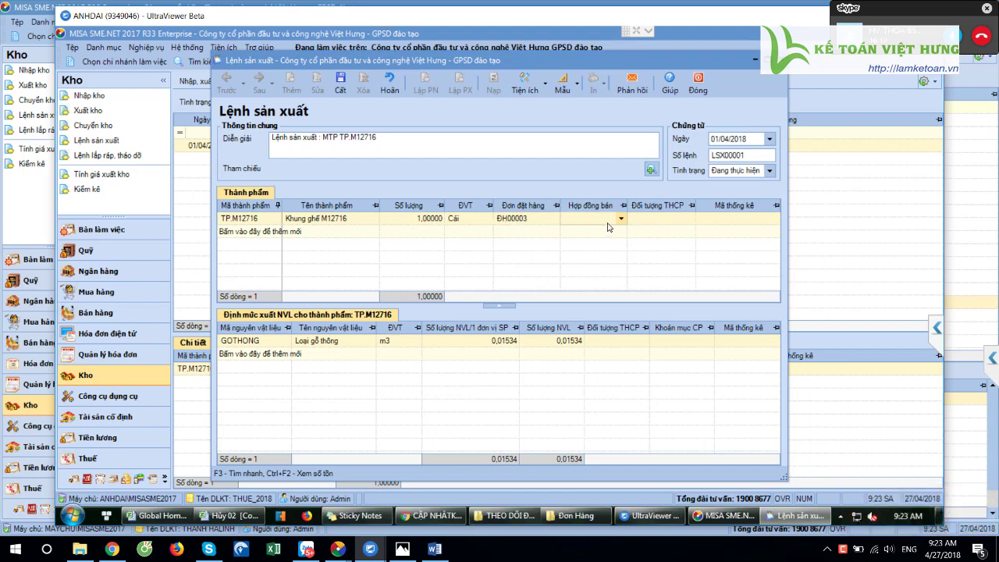
Set the GOTHONG material's cost item to NVLTT and save the production order.
{"action": "left_click", "coordinate": [708, 342]}
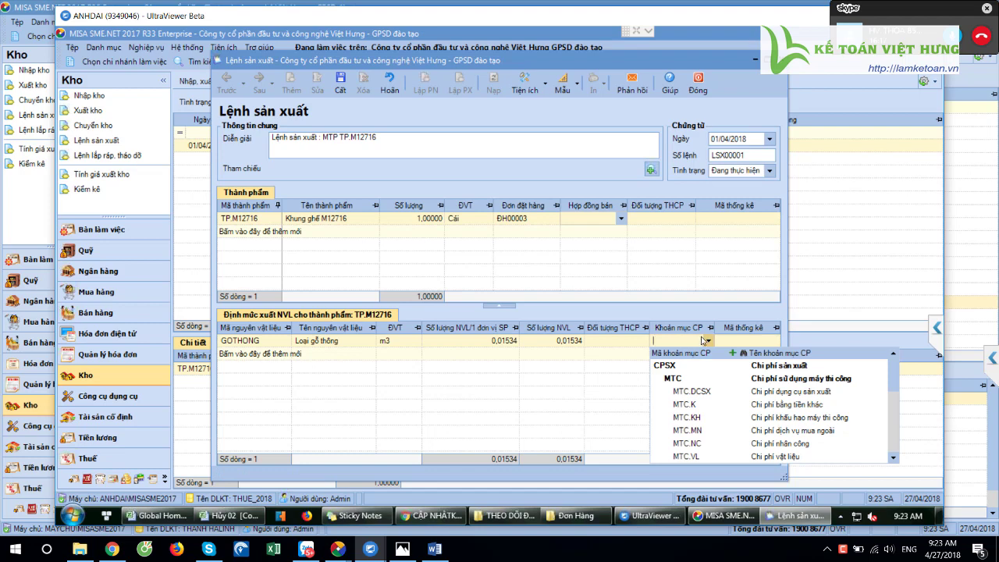
{"action": "type", "text": "NVLTT"}
{"action": "key", "text": "Return"}
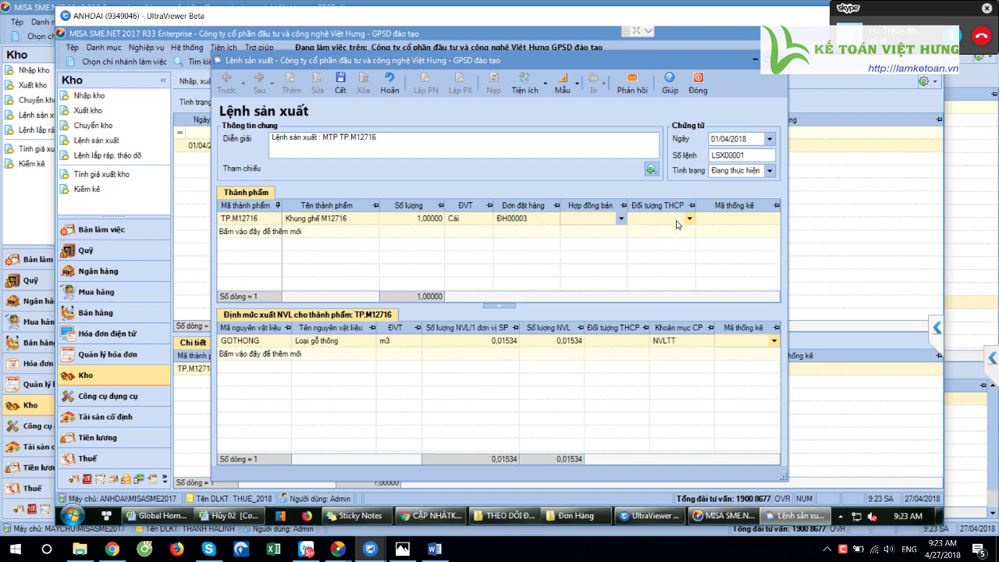
{"action": "left_click", "coordinate": [535, 220]}
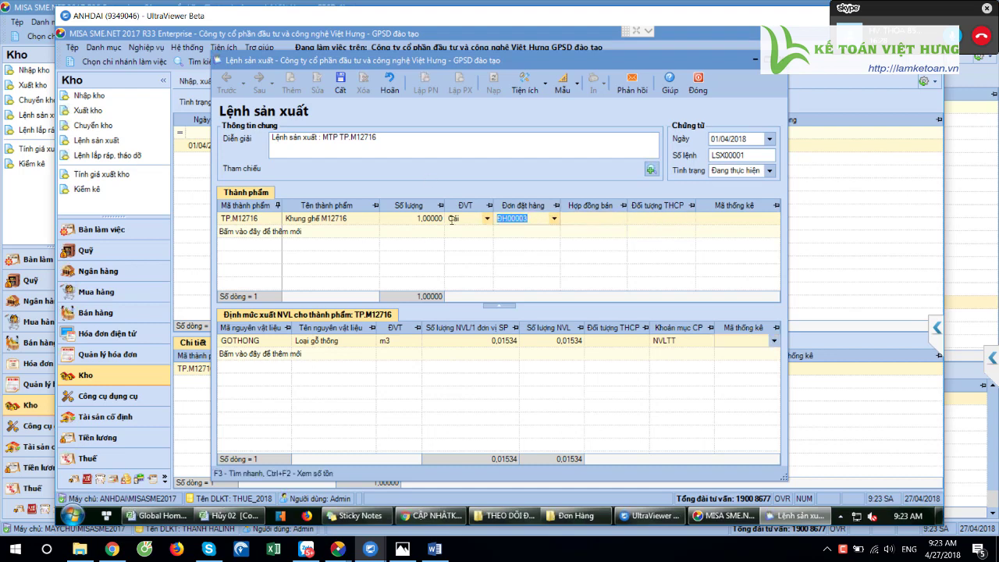
{"action": "left_click", "coordinate": [341, 81]}
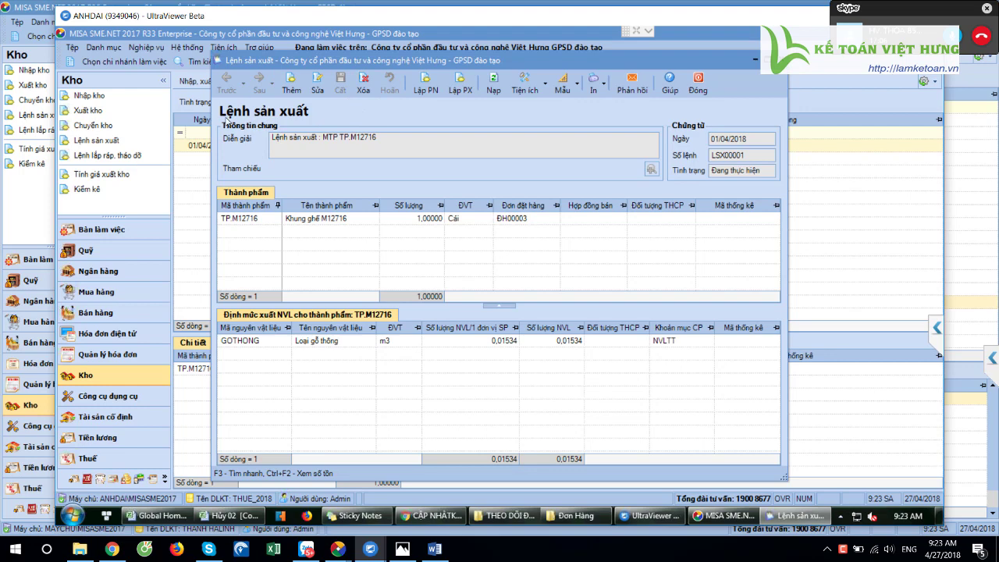
Begin a material issue slip for TP.M12716, then cancel it.
{"action": "left_click", "coordinate": [459, 91]}
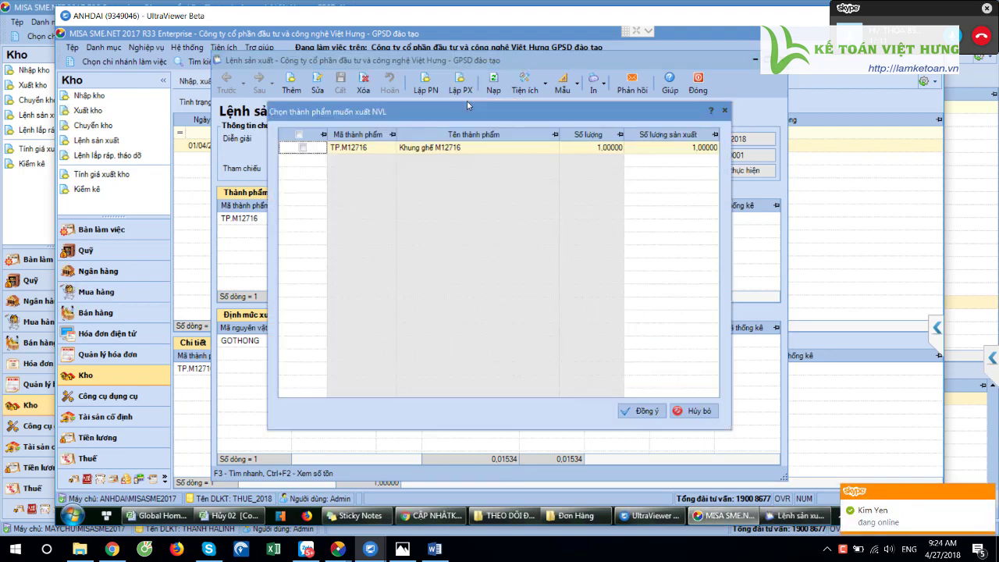
{"action": "left_click", "coordinate": [303, 148]}
{"action": "left_click", "coordinate": [623, 150]}
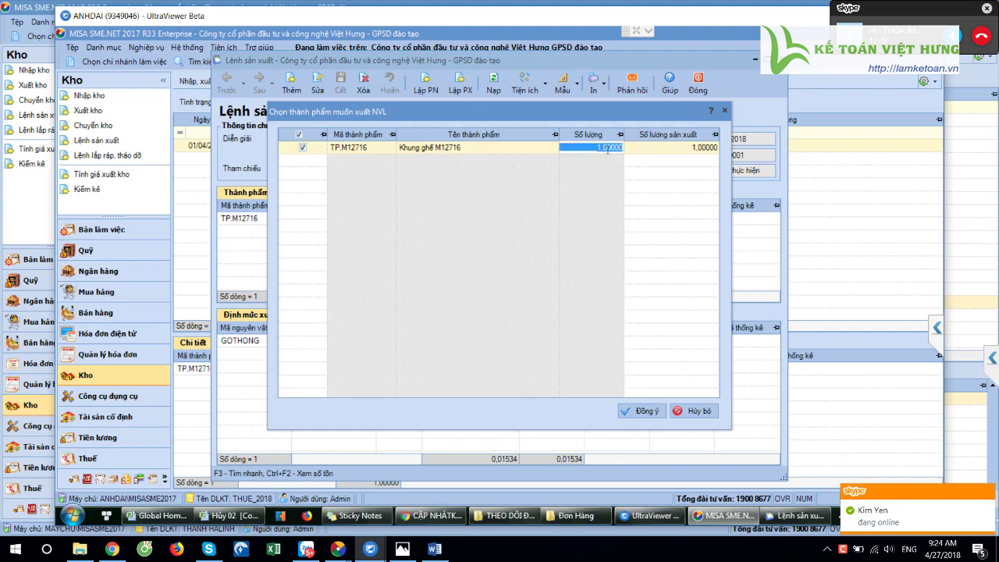
{"action": "left_click", "coordinate": [702, 412]}
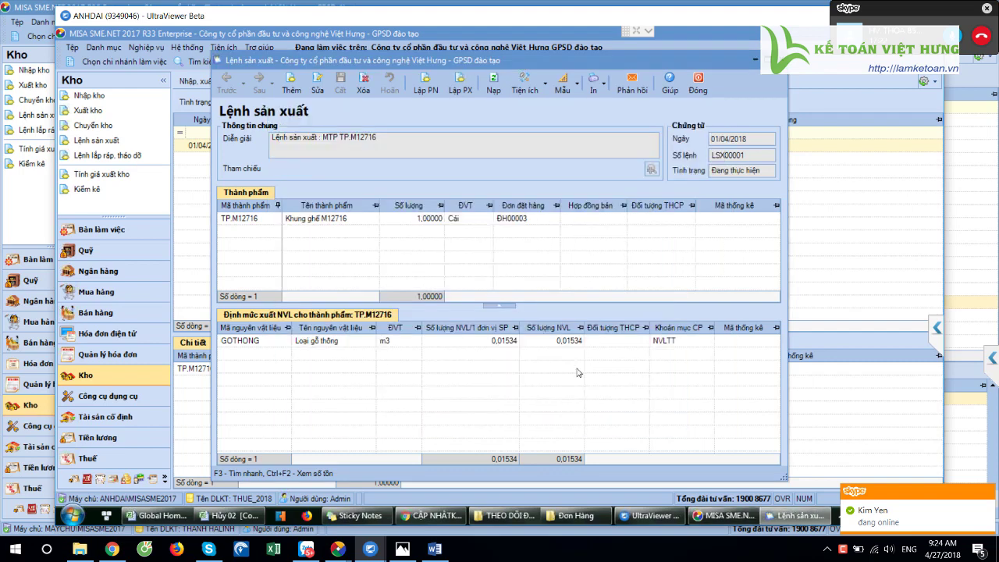
Select the 1,00000 quantity and add a second finished product row.
{"action": "left_click", "coordinate": [427, 219]}
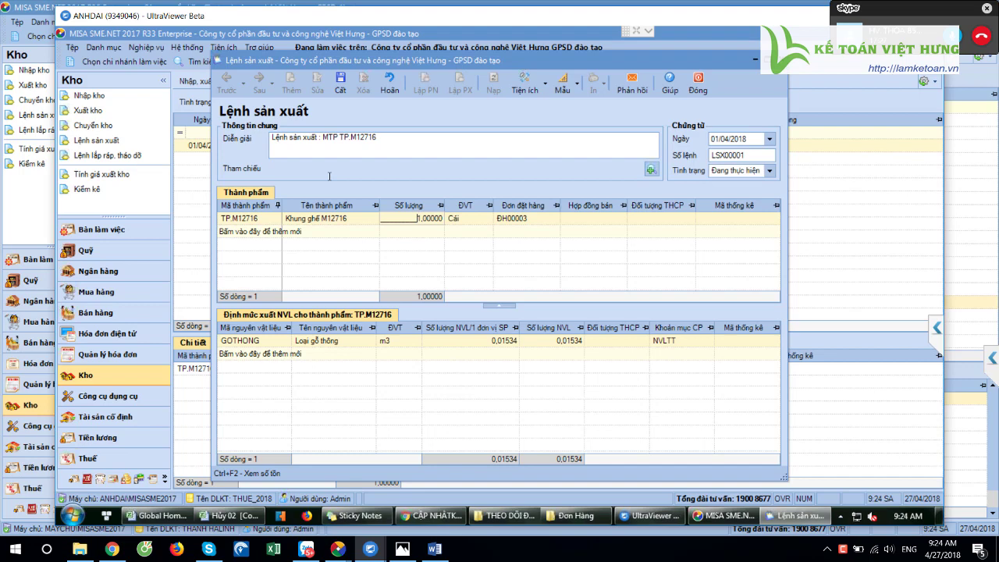
{"action": "left_click_drag", "start_coordinate": [411, 219], "coordinate": [444, 219]}
{"action": "left_click", "coordinate": [275, 231]}
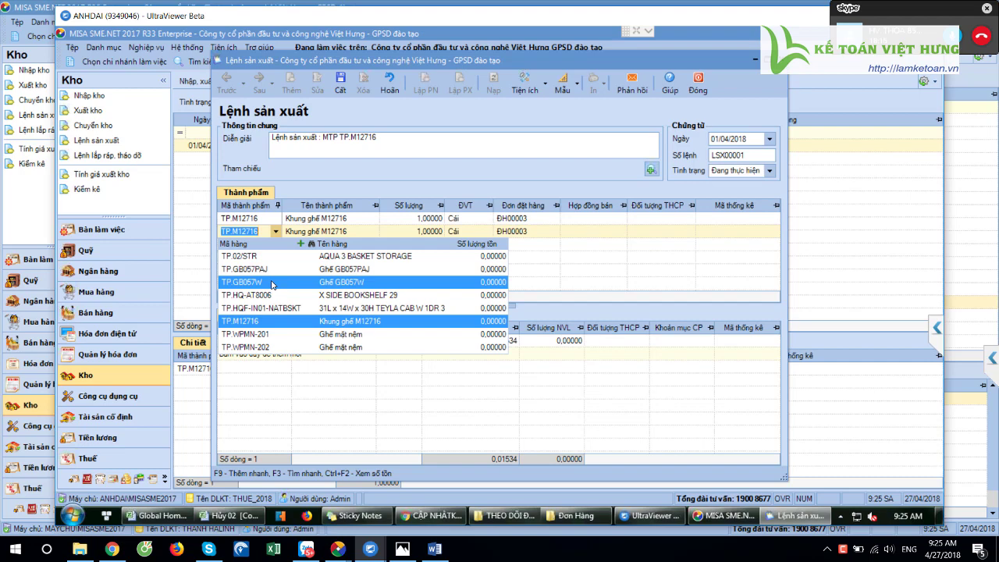
Discard the duplicate product row and set the Khung ghế M12716 quantity to 440.
{"action": "key", "text": "Escape"}
{"action": "key", "text": "Escape"}
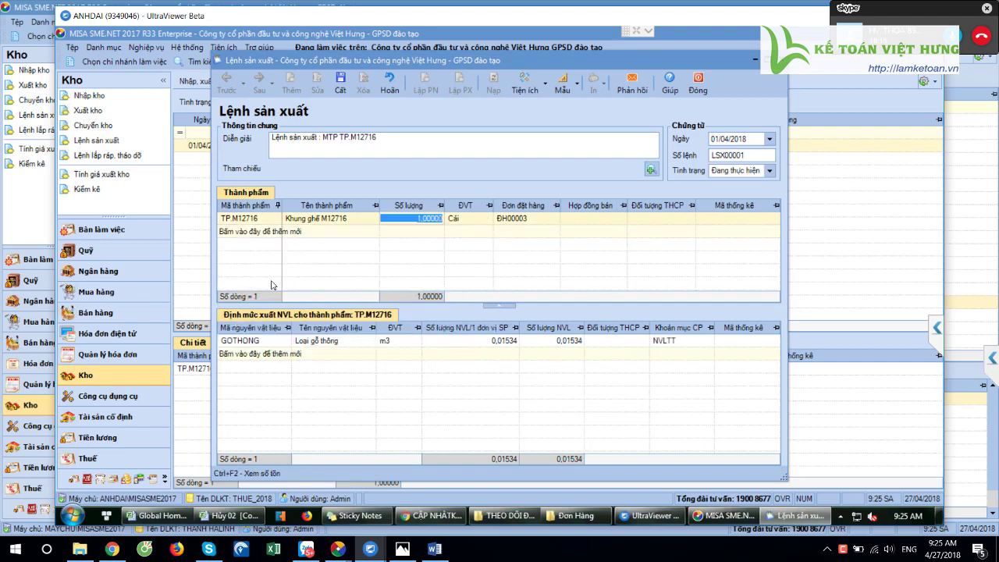
{"action": "type", "text": "440,"}
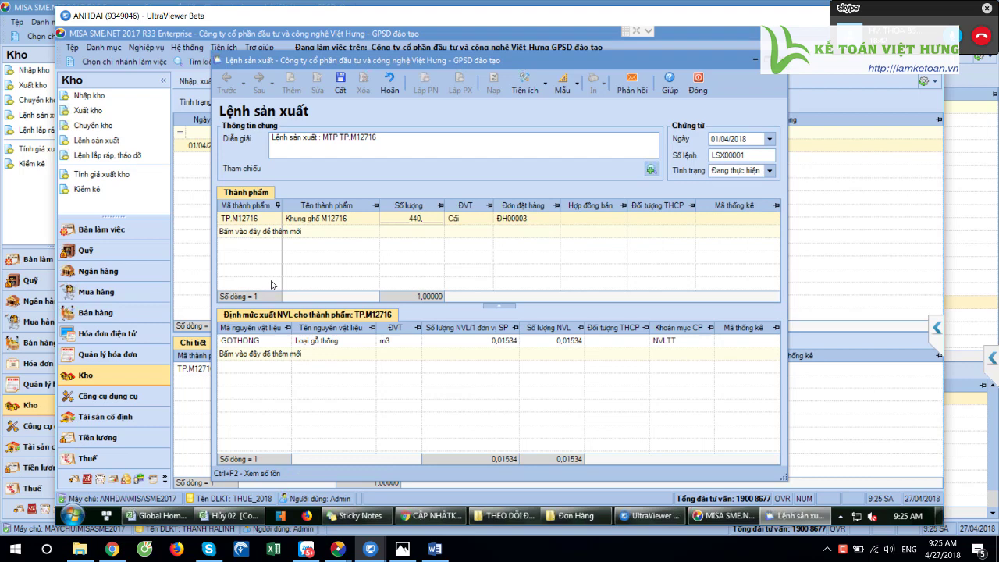
{"action": "key", "text": "Return"}
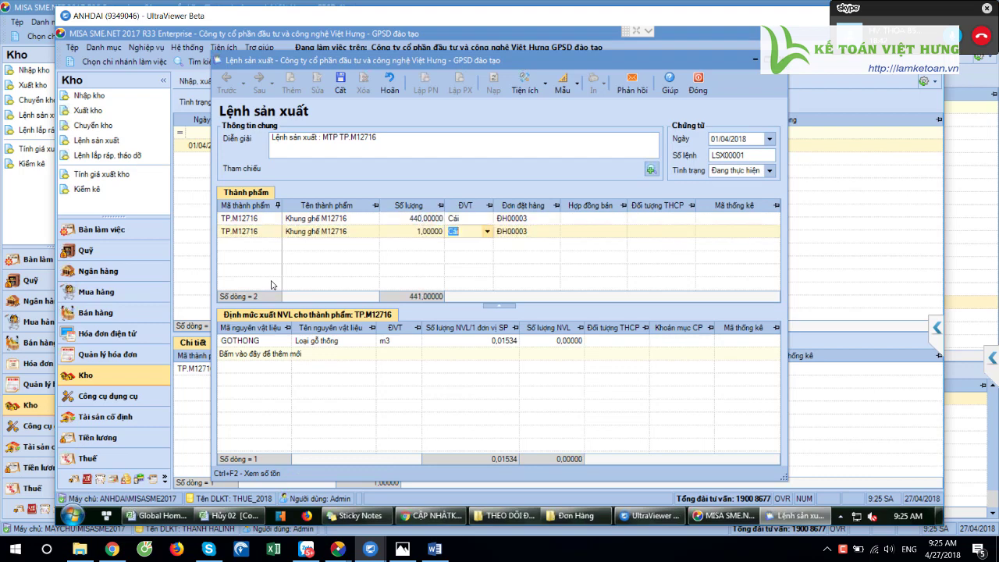
Delete the extra TP.M12716 row and save production order LSX00001.
{"action": "key", "text": "shift+Tab"}
{"action": "key", "text": "shift+Tab"}
{"action": "key", "text": "shift+Tab"}
{"action": "right_click", "coordinate": [278, 234]}
{"action": "key", "text": "Up"}
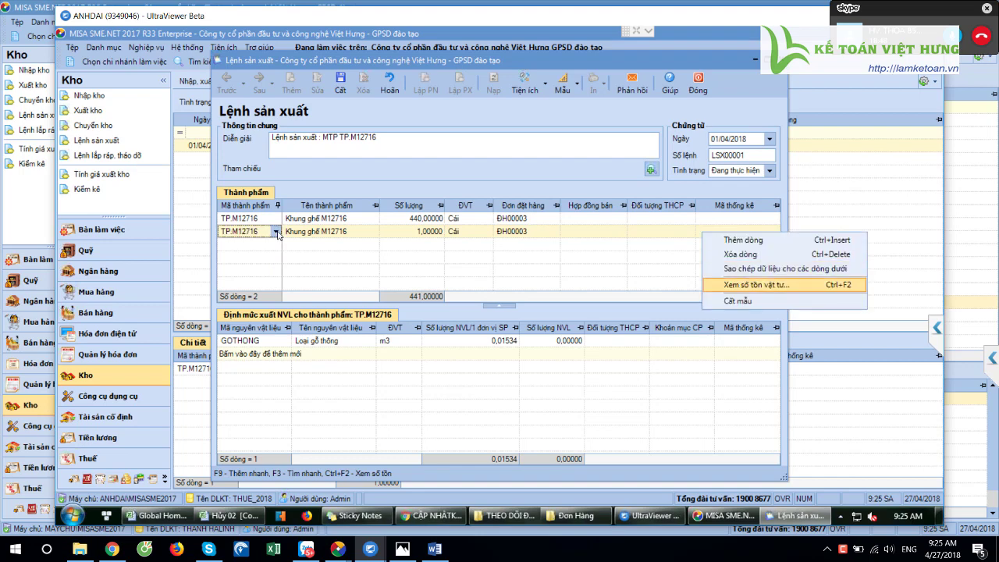
{"action": "key", "text": "Down"}
{"action": "key", "text": "Down"}
{"action": "key", "text": "Return"}
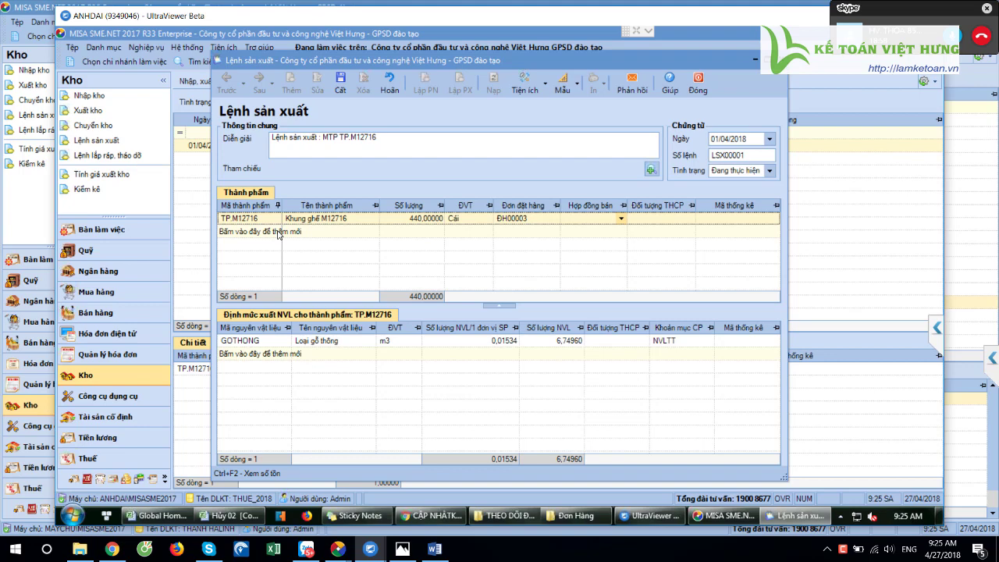
{"action": "left_click", "coordinate": [293, 222]}
{"action": "left_click", "coordinate": [340, 81]}
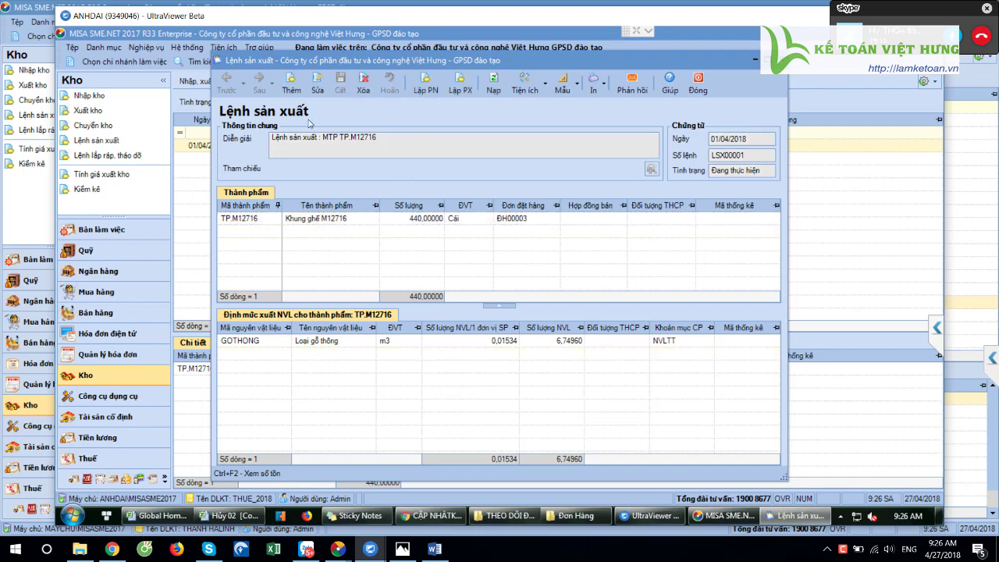
Create an issue slip from LSX00001 for TP.M12716 and check its 6,74960 m3 GOTHONG line.
{"action": "left_click", "coordinate": [461, 86]}
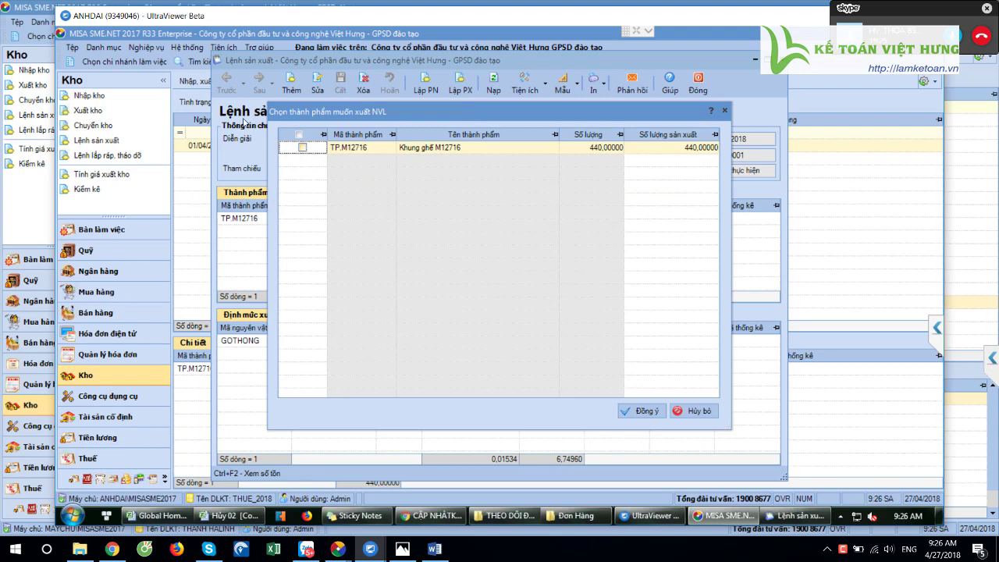
{"action": "left_click", "coordinate": [302, 147]}
{"action": "left_click", "coordinate": [646, 411]}
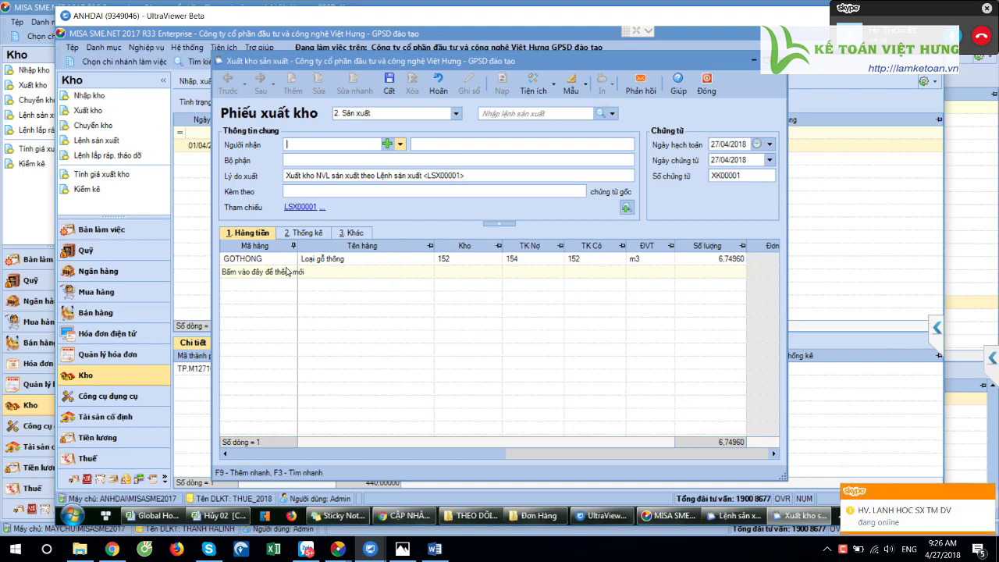
{"action": "left_click", "coordinate": [266, 260]}
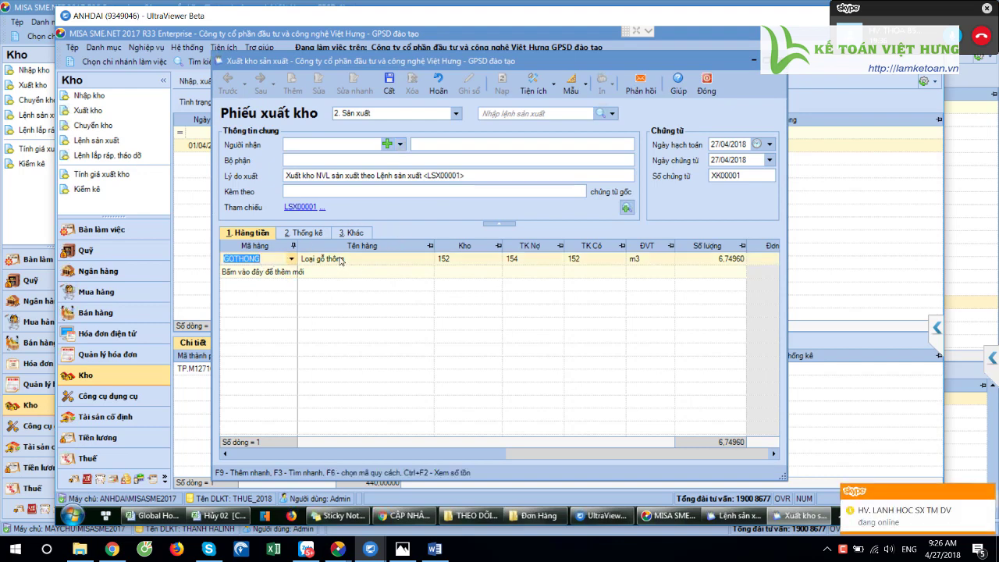
{"action": "left_click", "coordinate": [708, 260]}
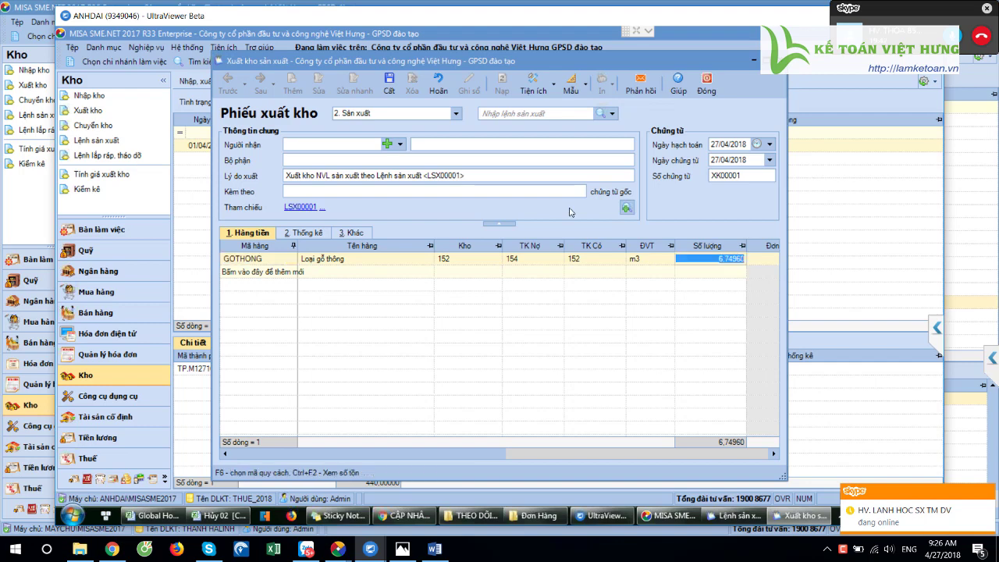
{"action": "left_click_drag", "start_coordinate": [708, 260], "coordinate": [752, 259]}
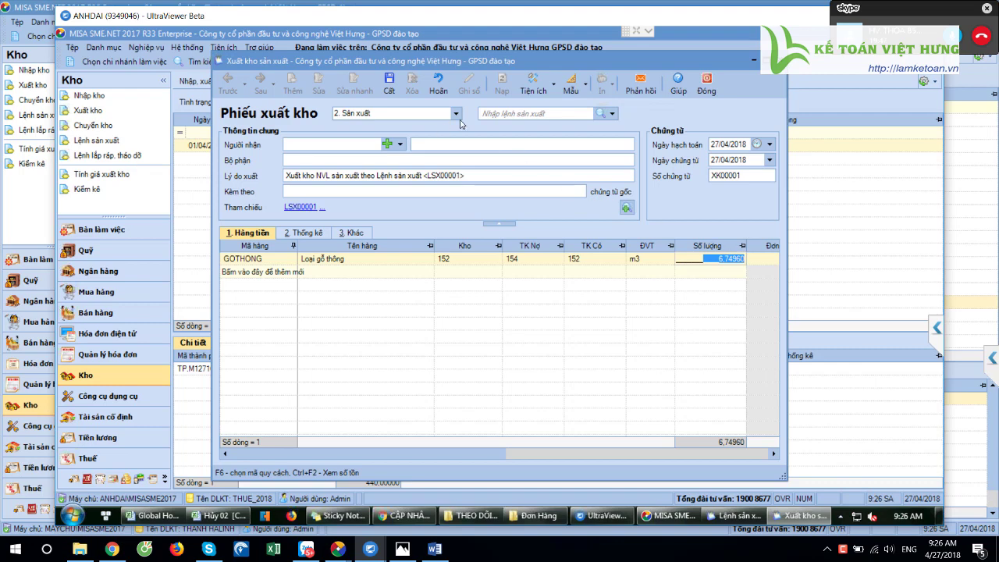
Review the issue purpose and choose DAI as the slip's recipient.
{"action": "left_click", "coordinate": [455, 114]}
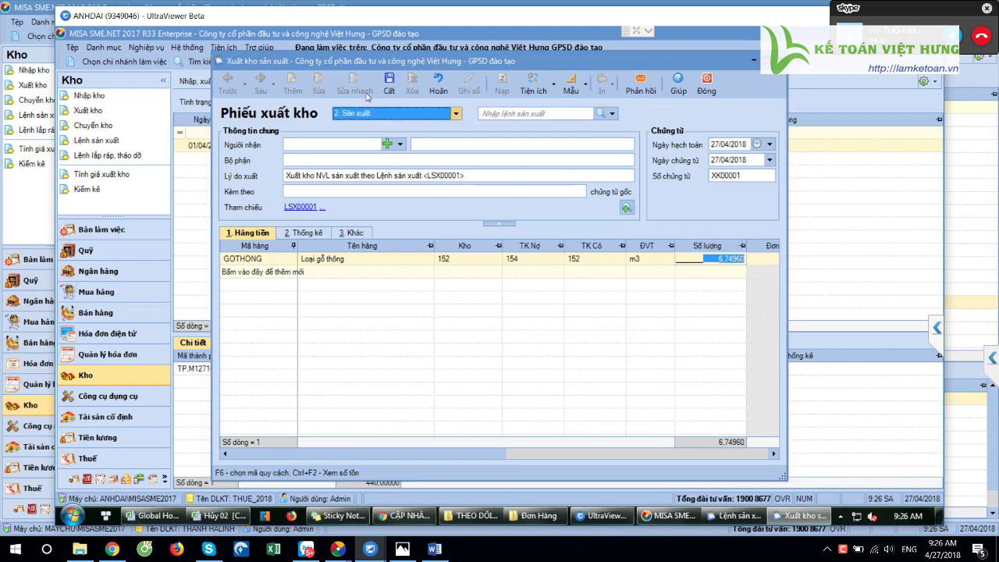
{"action": "left_click", "coordinate": [299, 113]}
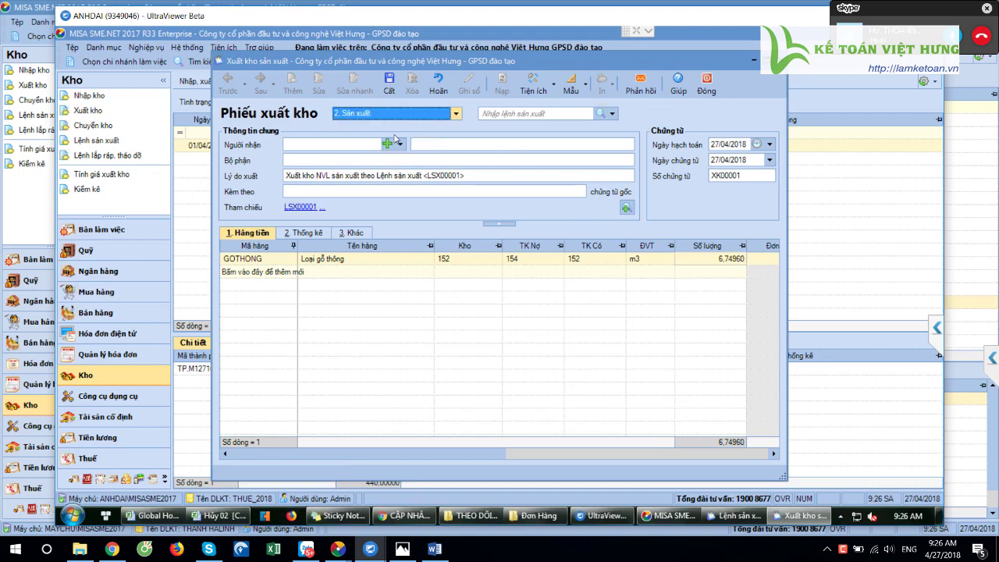
{"action": "key", "text": "Tab"}
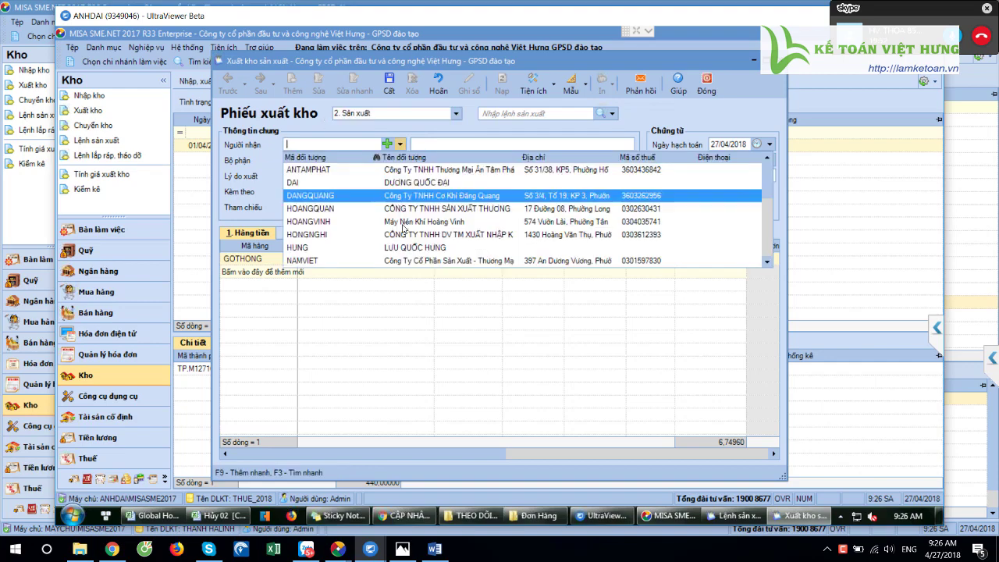
{"action": "left_click", "coordinate": [445, 182]}
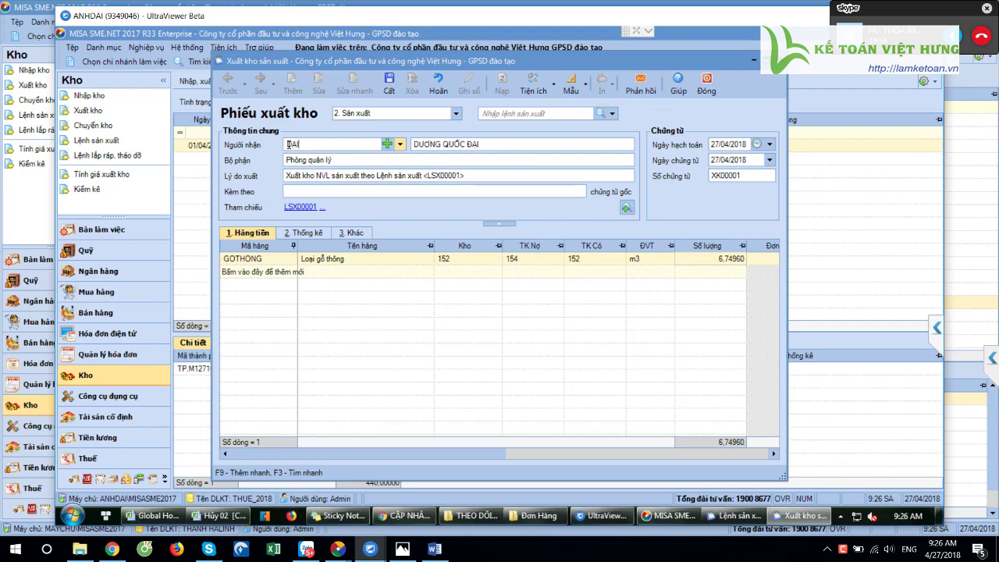
{"action": "left_click", "coordinate": [441, 179]}
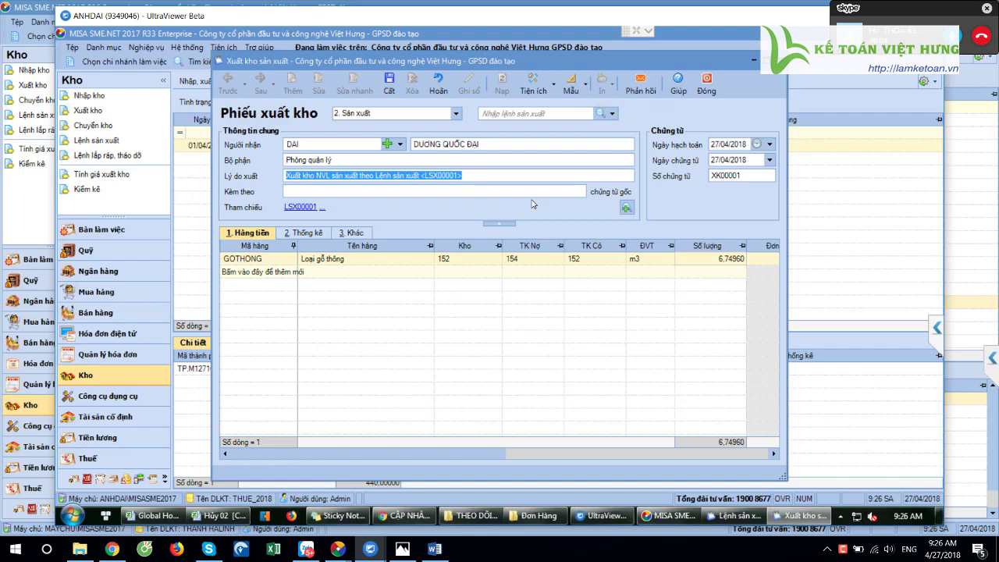
{"action": "left_click", "coordinate": [738, 146]}
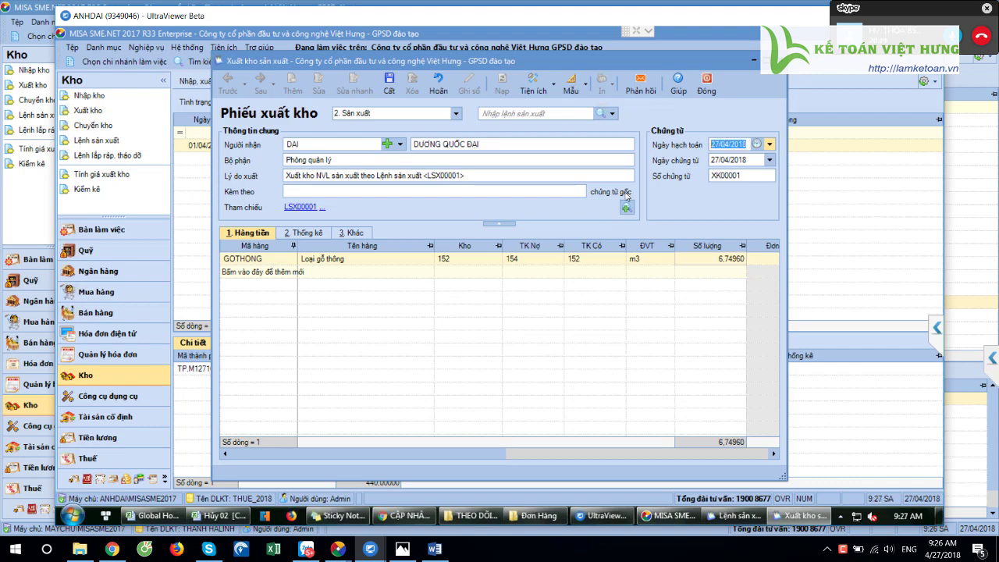
Review the statistics columns showing cost item NVLTT and the line's sales order.
{"action": "left_click", "coordinate": [306, 233]}
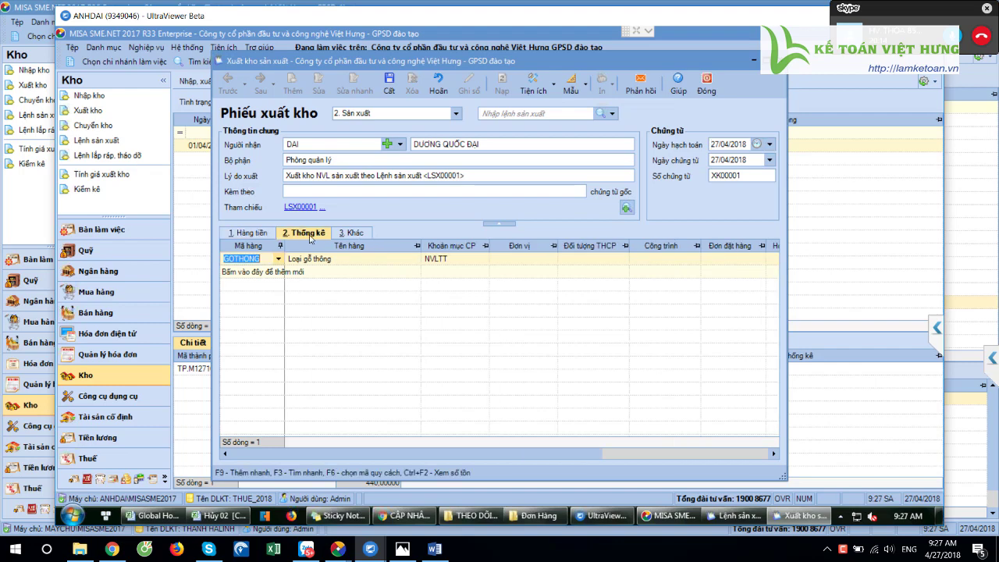
{"action": "left_click", "coordinate": [457, 258]}
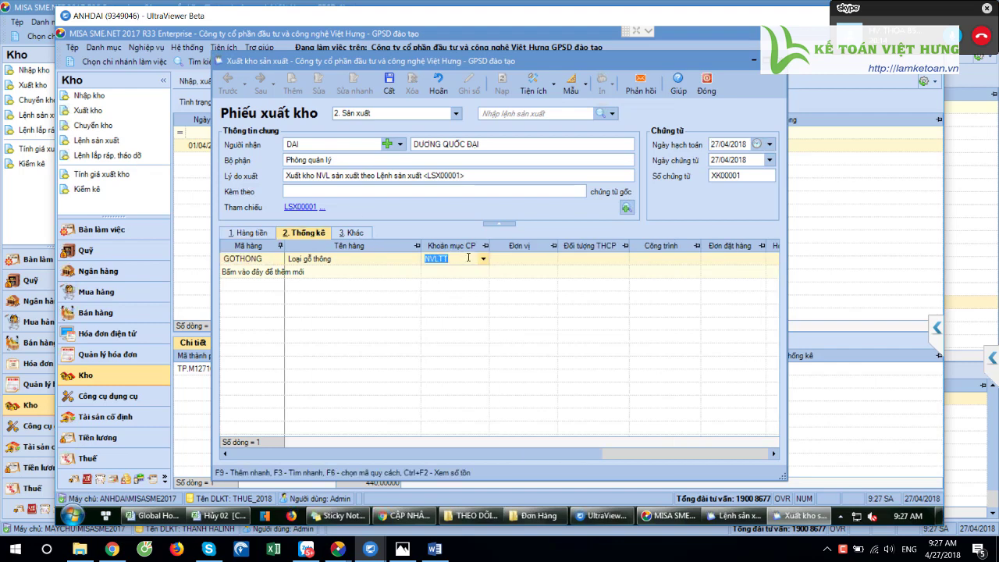
{"action": "left_click_drag", "start_coordinate": [462, 263], "coordinate": [423, 260]}
{"action": "left_click", "coordinate": [760, 261]}
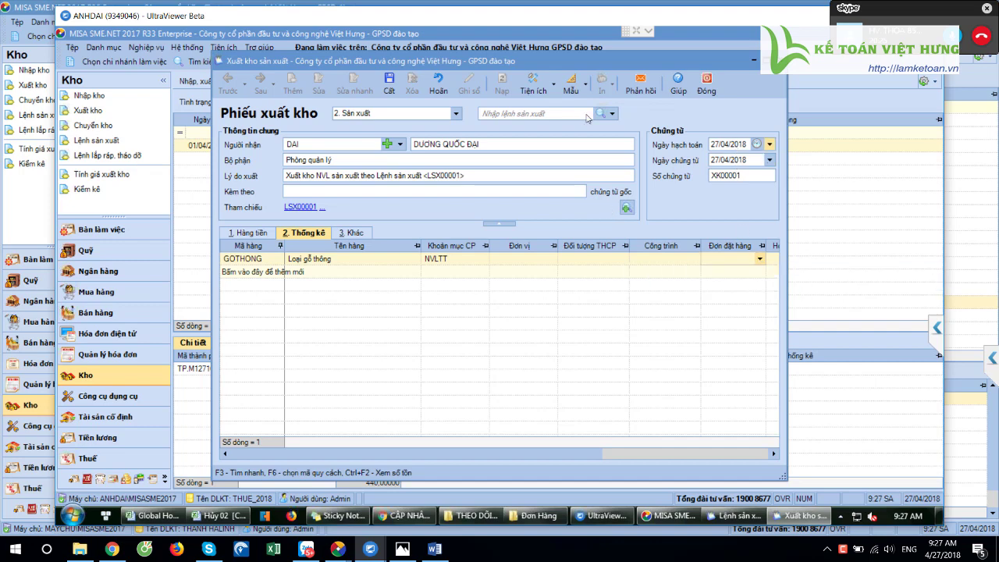
Change the posting date to 02/04/2018 so the voucher date follows.
{"action": "left_click", "coordinate": [732, 144]}
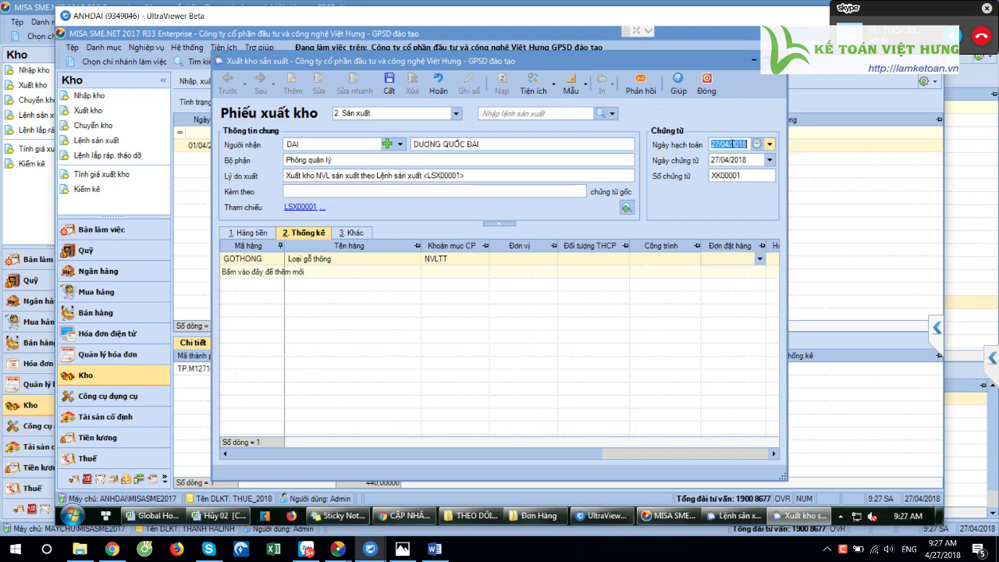
{"action": "key", "text": "BackSpace"}
{"action": "type", "text": "02"}
{"action": "key", "text": "Tab"}
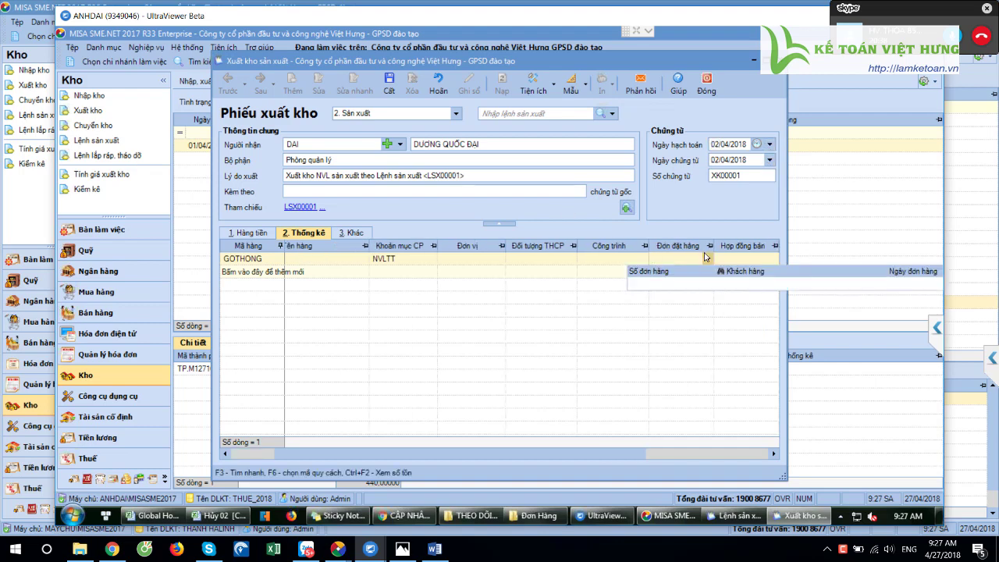
{"action": "key", "text": "shift+Tab"}
{"action": "key", "text": "shift+Tab"}
{"action": "key", "text": "shift+Tab"}
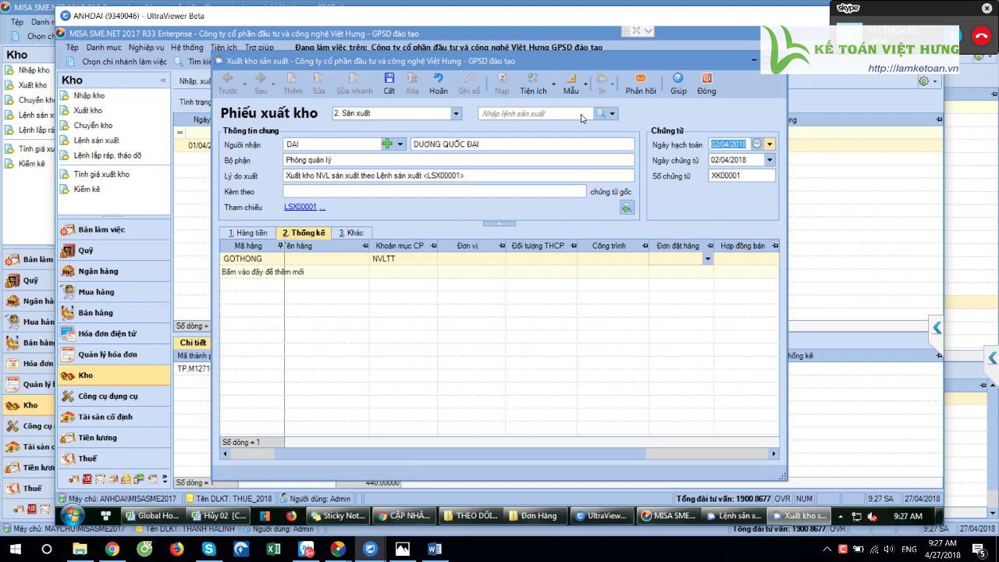
{"action": "left_click", "coordinate": [730, 144]}
{"action": "mouse_move", "coordinate": [425, 524]}
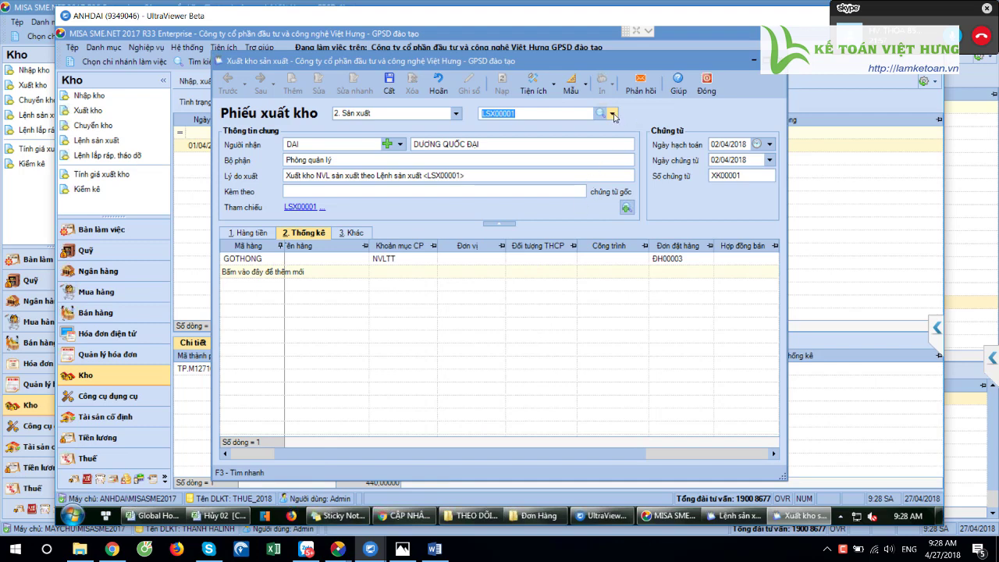
Reference the issue slip to production order LSX00001.
{"action": "left_click", "coordinate": [615, 113]}
{"action": "left_click", "coordinate": [505, 140]}
{"action": "left_click", "coordinate": [501, 114]}
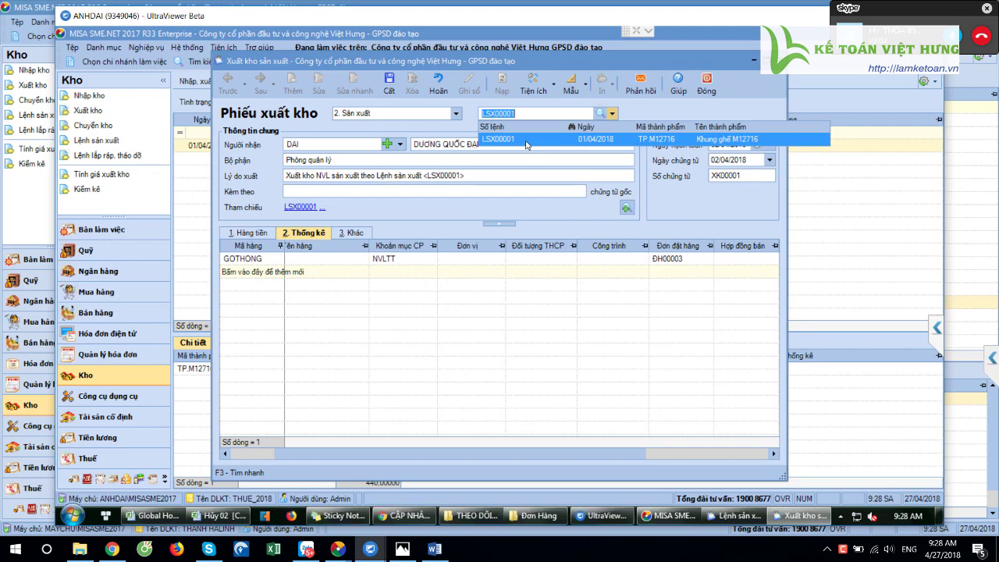
{"action": "left_click", "coordinate": [527, 139]}
{"action": "left_click", "coordinate": [707, 260]}
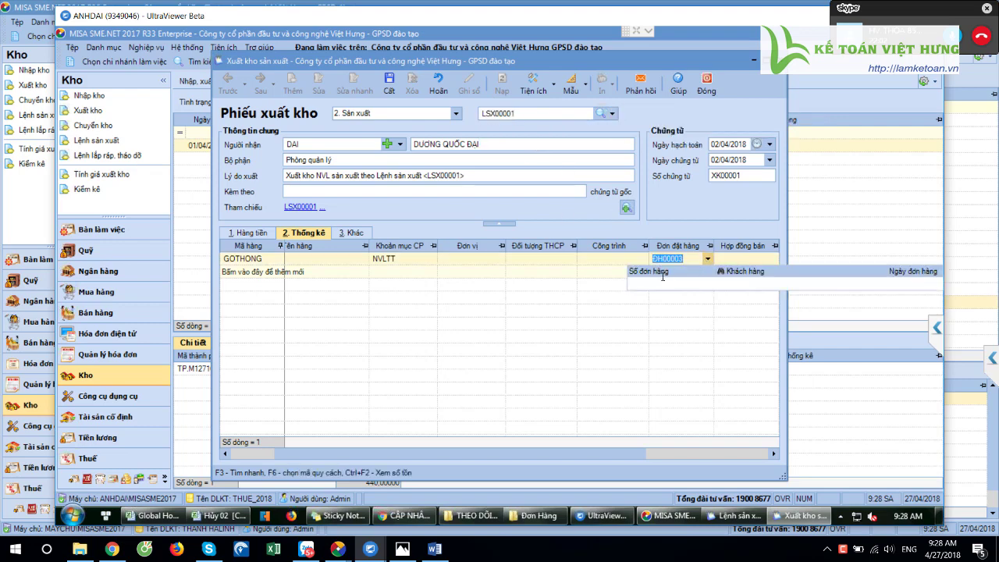
Set the GOTHONG line's sales order to ĐH00003 and cost item to NVLTT.
{"action": "left_click", "coordinate": [687, 259]}
{"action": "left_click", "coordinate": [558, 262]}
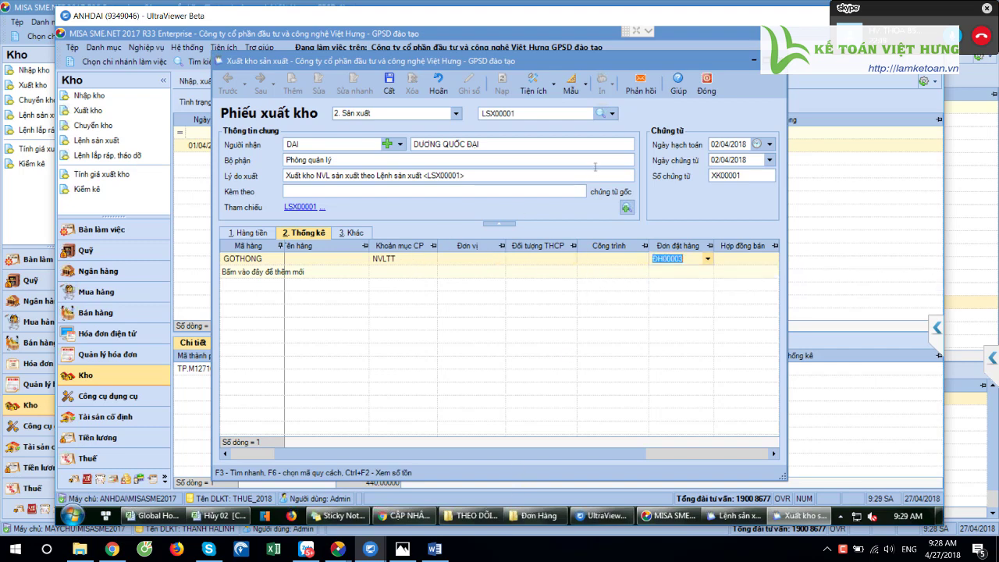
{"action": "left_click", "coordinate": [431, 259]}
{"action": "left_click", "coordinate": [394, 375]}
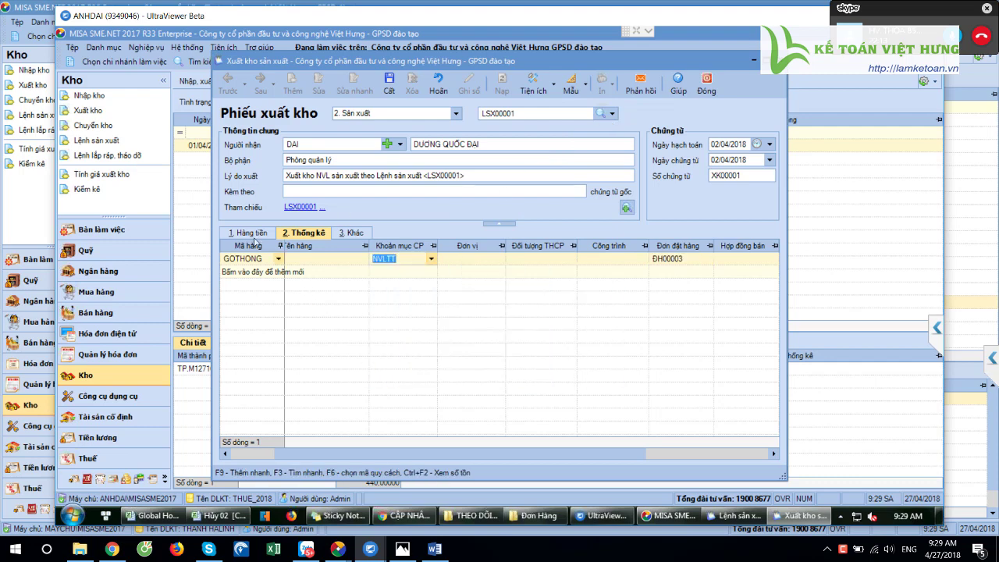
{"action": "left_click", "coordinate": [249, 234]}
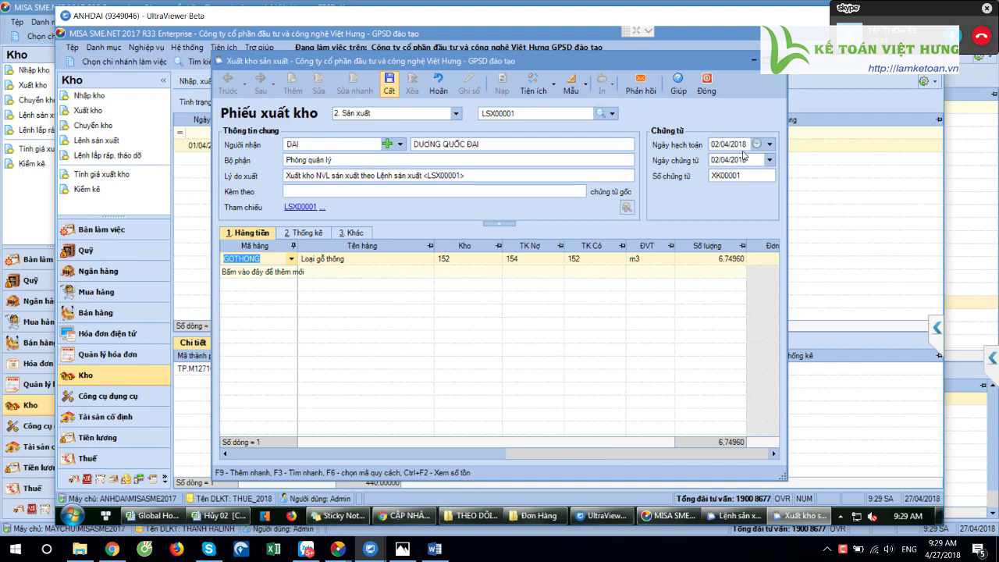
Save issue slip XK00001 and check its posting and voucher dates.
{"action": "key", "text": "ctrl+s"}
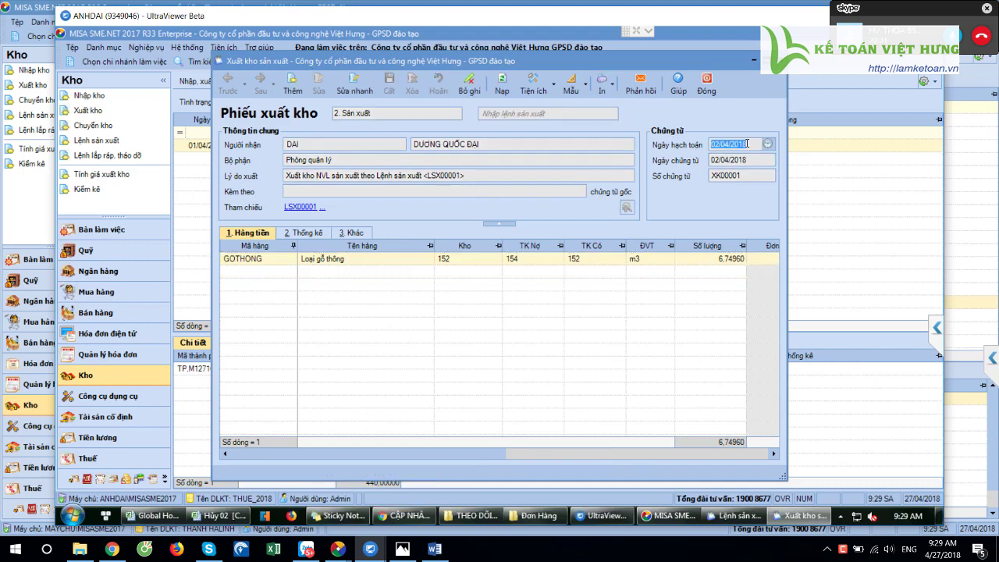
{"action": "left_click_drag", "start_coordinate": [747, 147], "coordinate": [703, 144]}
{"action": "key", "text": "Tab"}
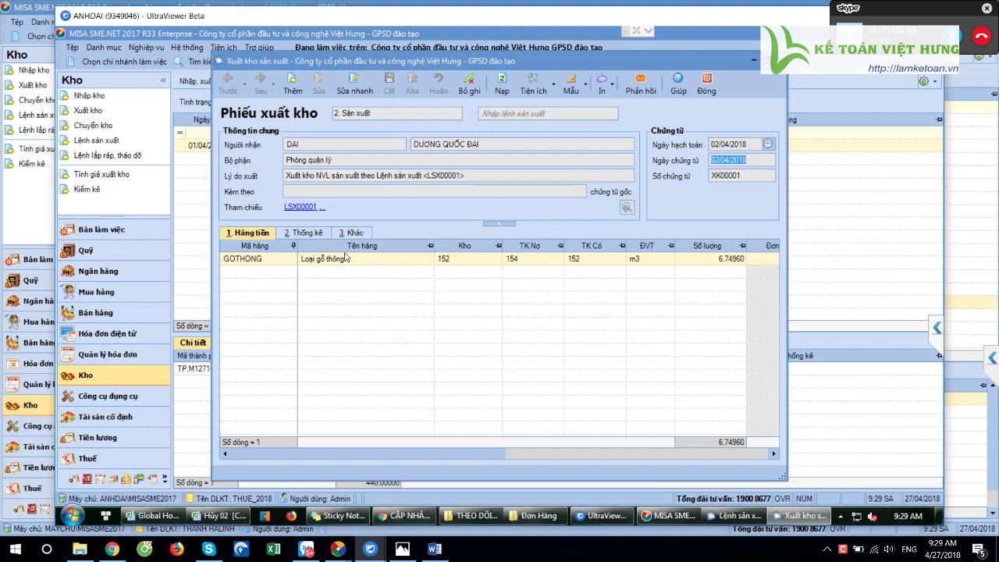
Inspect the material line's unit price of 0,00.
{"action": "left_click", "coordinate": [712, 258]}
{"action": "key", "text": "Tab"}
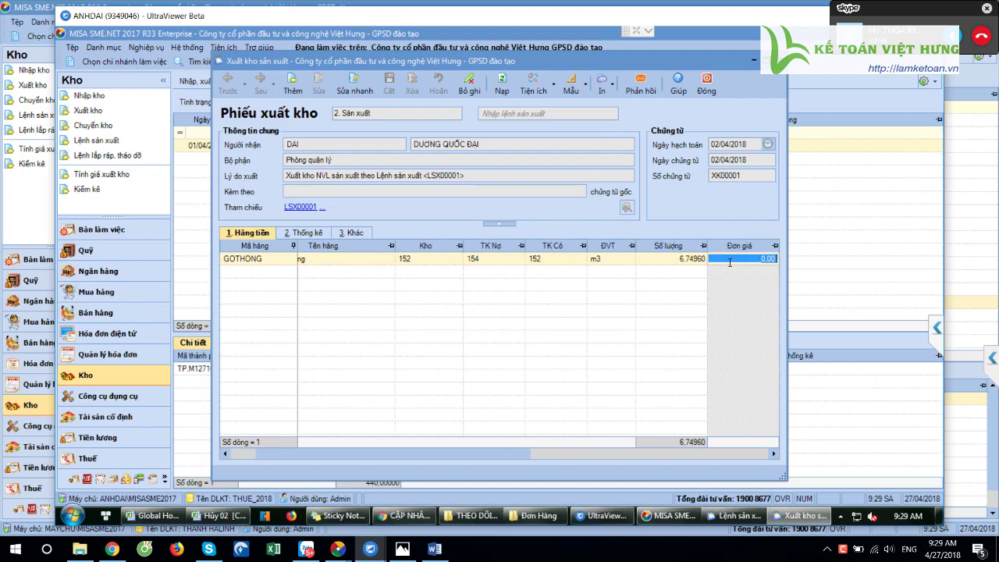
{"action": "left_click", "coordinate": [731, 258]}
{"action": "double_click", "coordinate": [754, 260]}
{"action": "left_click_drag", "start_coordinate": [760, 261], "coordinate": [783, 260]}
Close XK00001, cancel a goods receipt from LSX00001, then close the production order.
{"action": "left_click", "coordinate": [706, 84]}
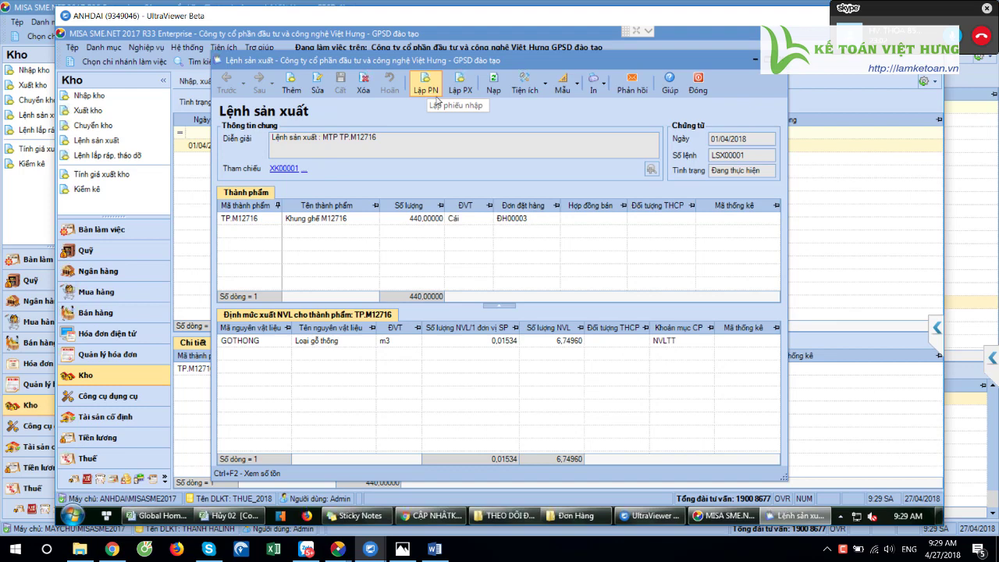
{"action": "left_click", "coordinate": [433, 88]}
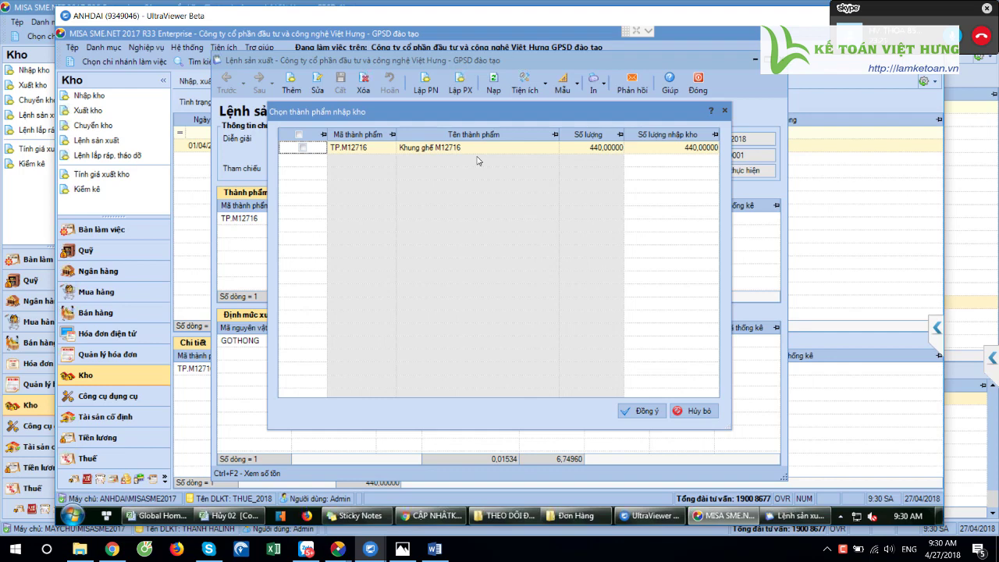
{"action": "left_click", "coordinate": [693, 418]}
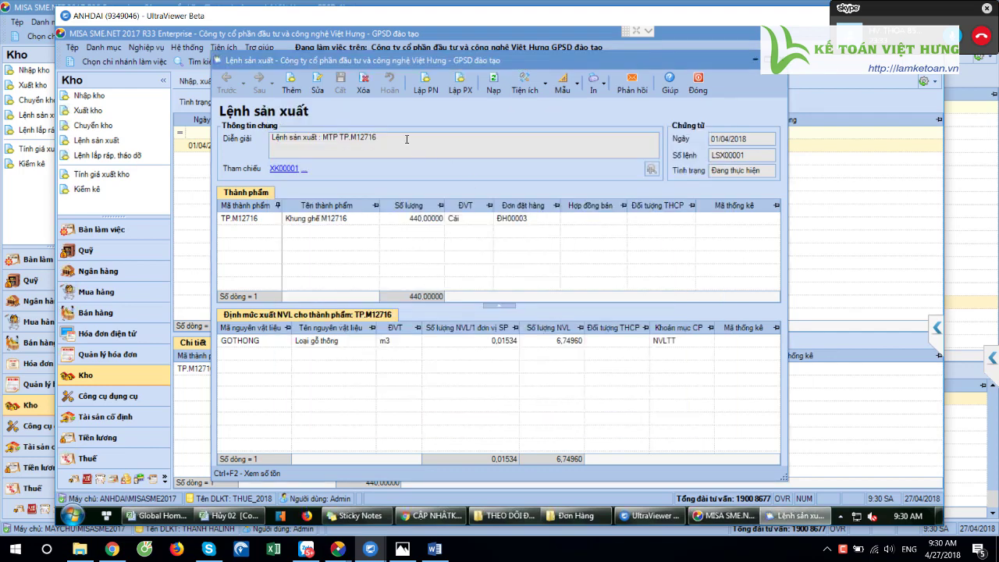
{"action": "left_click_drag", "start_coordinate": [407, 139], "coordinate": [325, 111]}
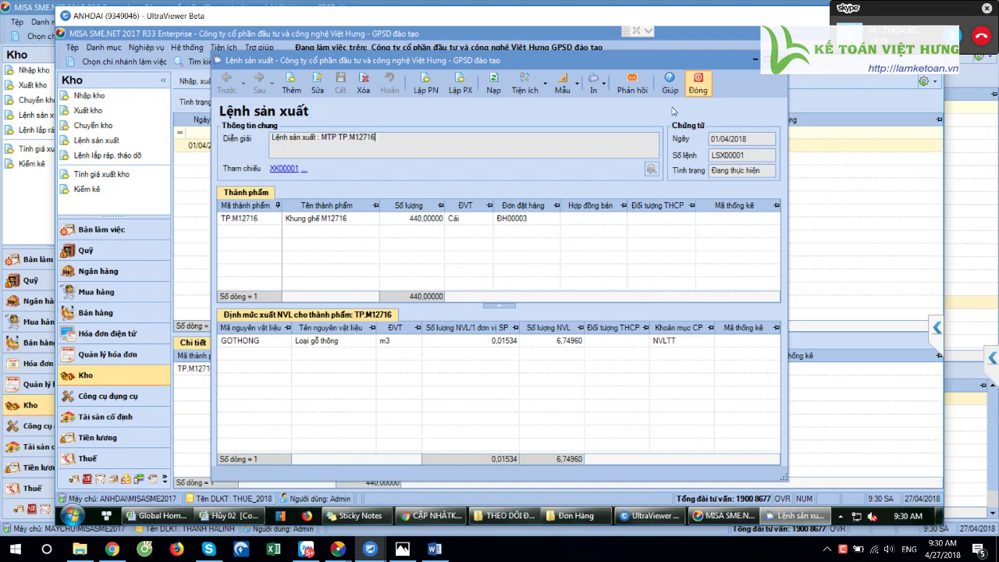
{"action": "left_click", "coordinate": [698, 84]}
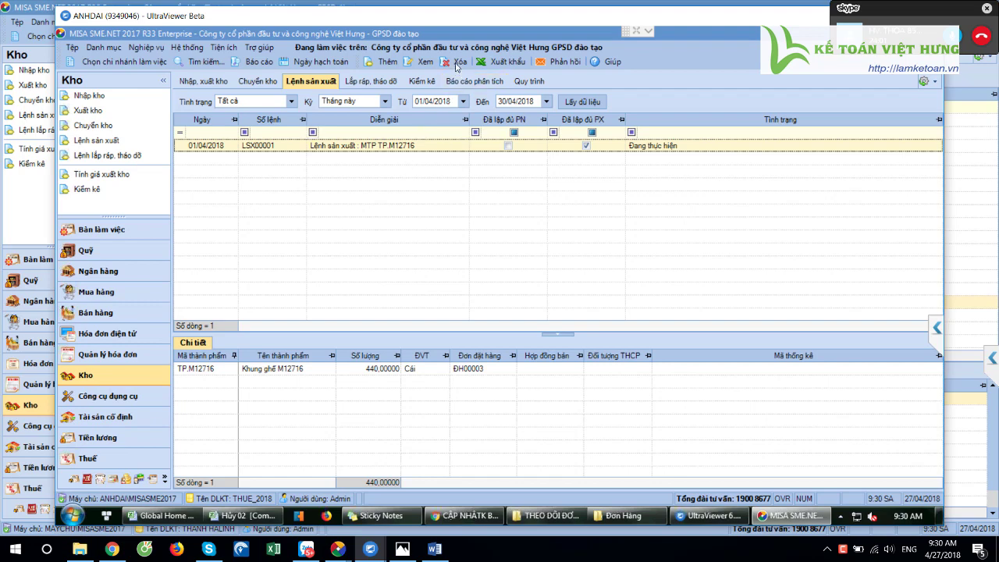
Try deleting LSX00001, open blocking issue slip XK00001 from the details, and unpost it.
{"action": "left_click", "coordinate": [537, 316]}
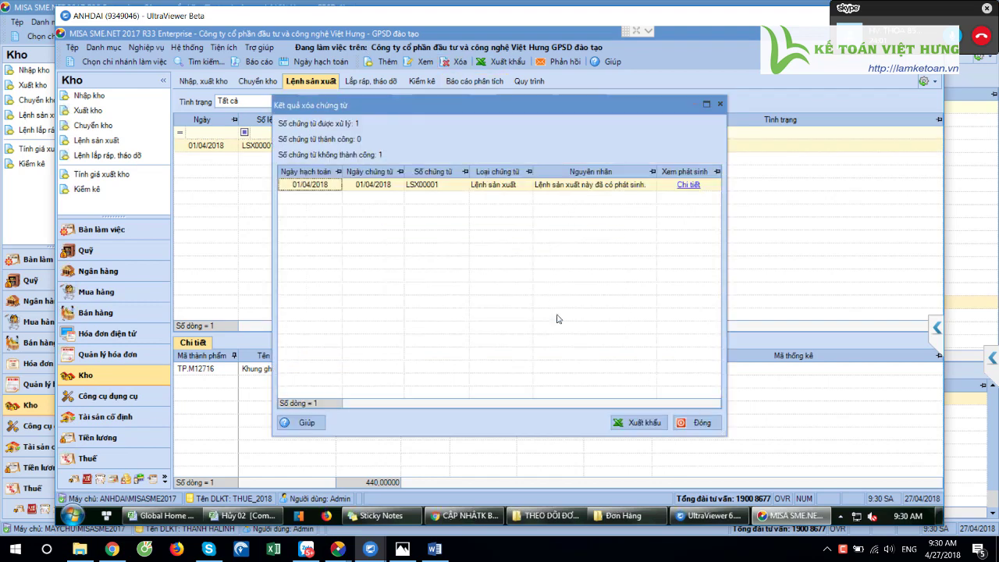
{"action": "left_click", "coordinate": [700, 421]}
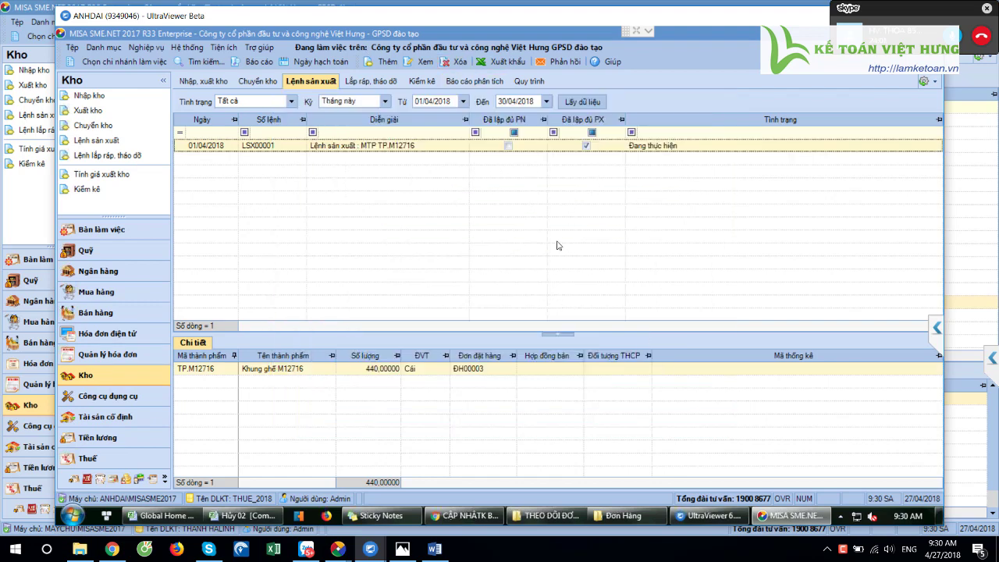
{"action": "left_click", "coordinate": [457, 62]}
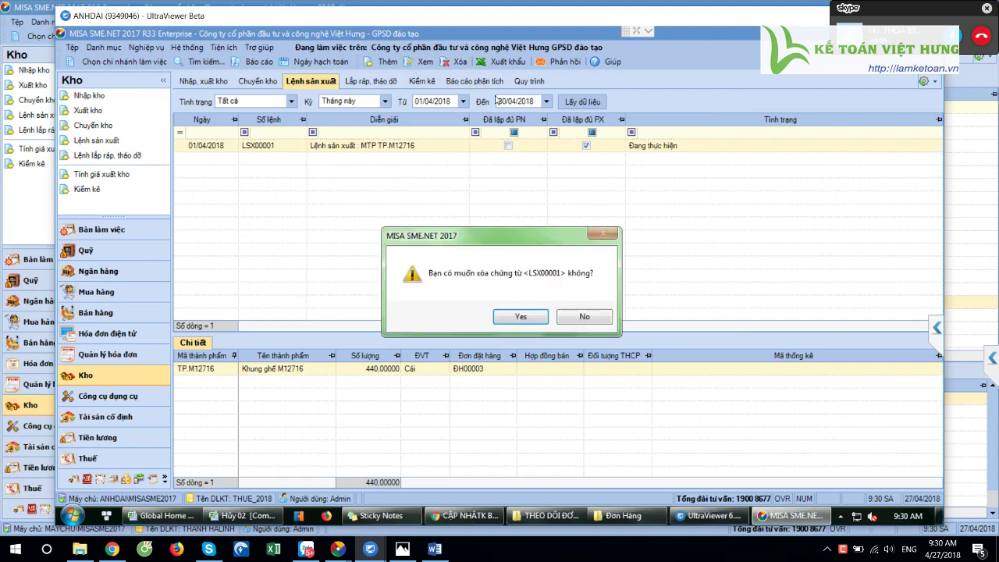
{"action": "left_click", "coordinate": [537, 317]}
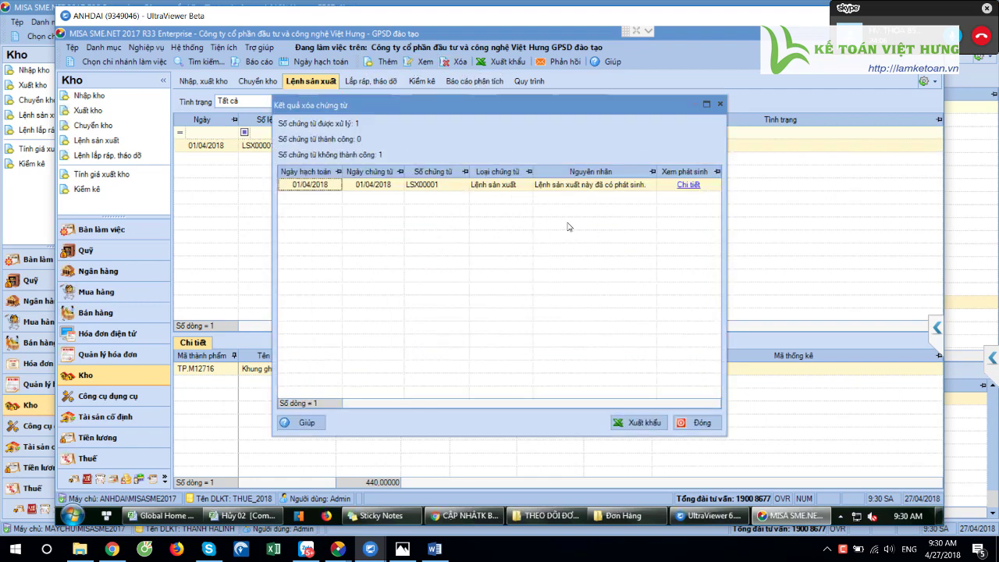
{"action": "left_click", "coordinate": [685, 188]}
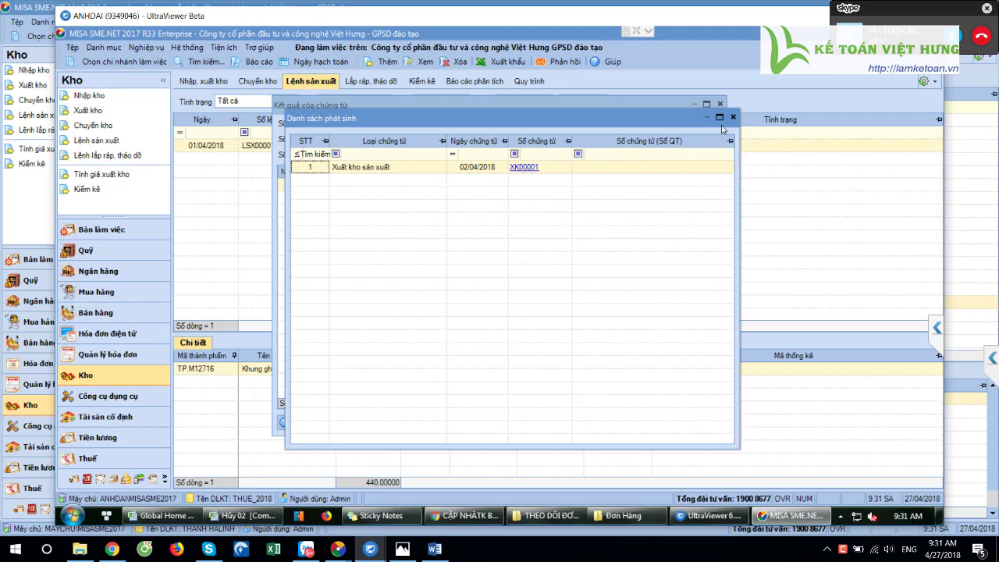
{"action": "left_click", "coordinate": [532, 167]}
{"action": "left_click", "coordinate": [476, 87]}
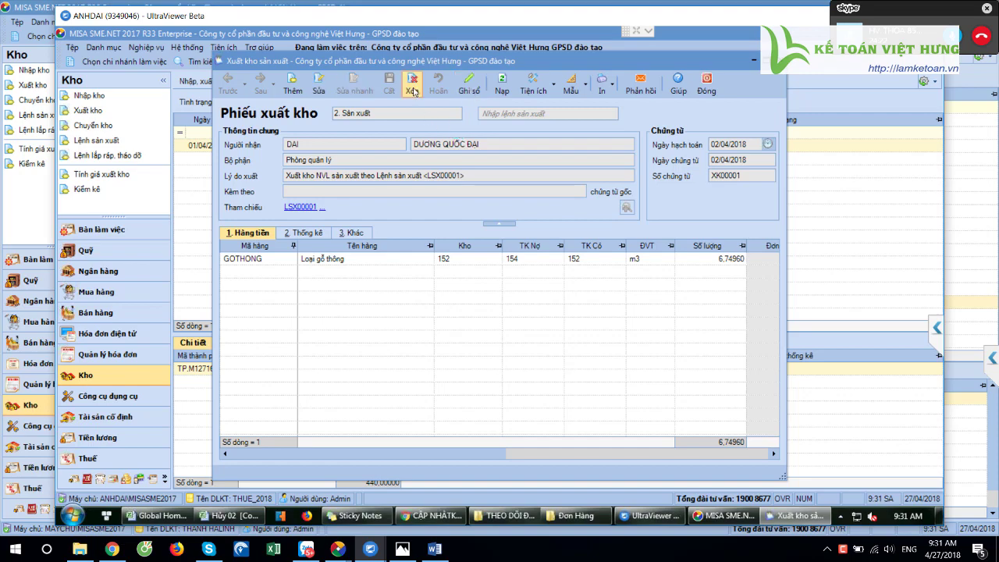
Delete issue slip XK00001, then delete production order LSX00001.
{"action": "left_click", "coordinate": [412, 84]}
{"action": "left_click", "coordinate": [505, 319]}
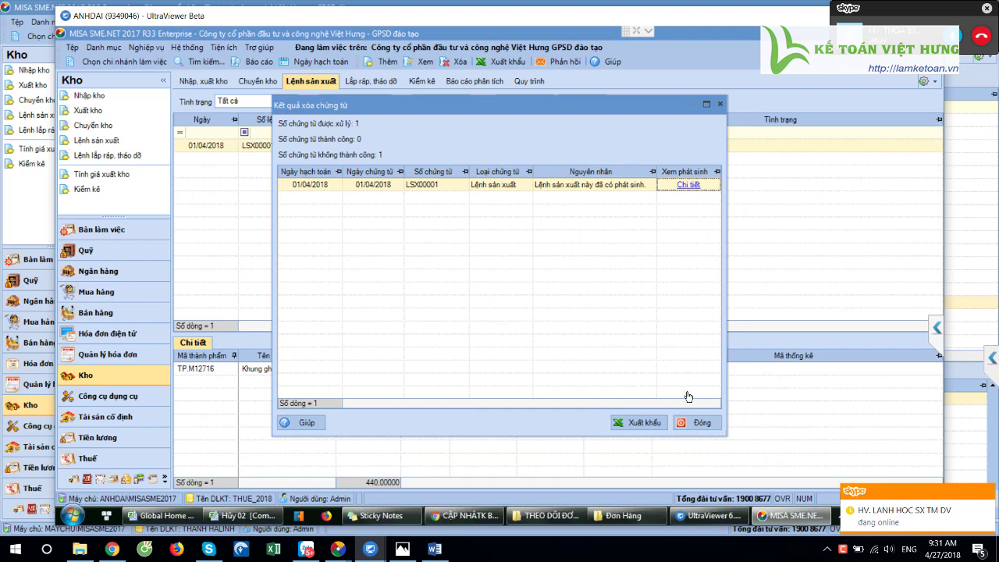
{"action": "left_click", "coordinate": [701, 422]}
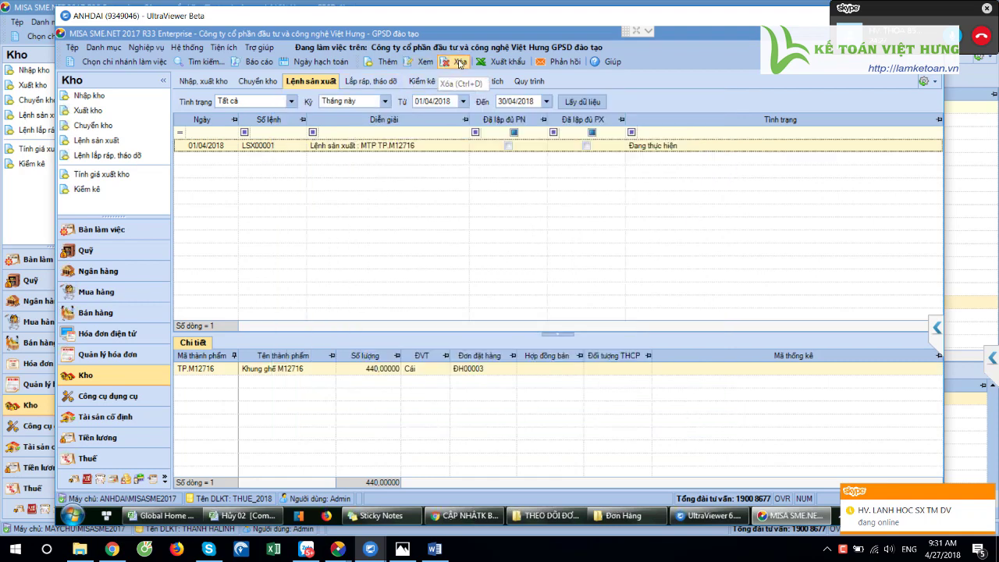
{"action": "left_click", "coordinate": [461, 62]}
{"action": "key", "text": "Return"}
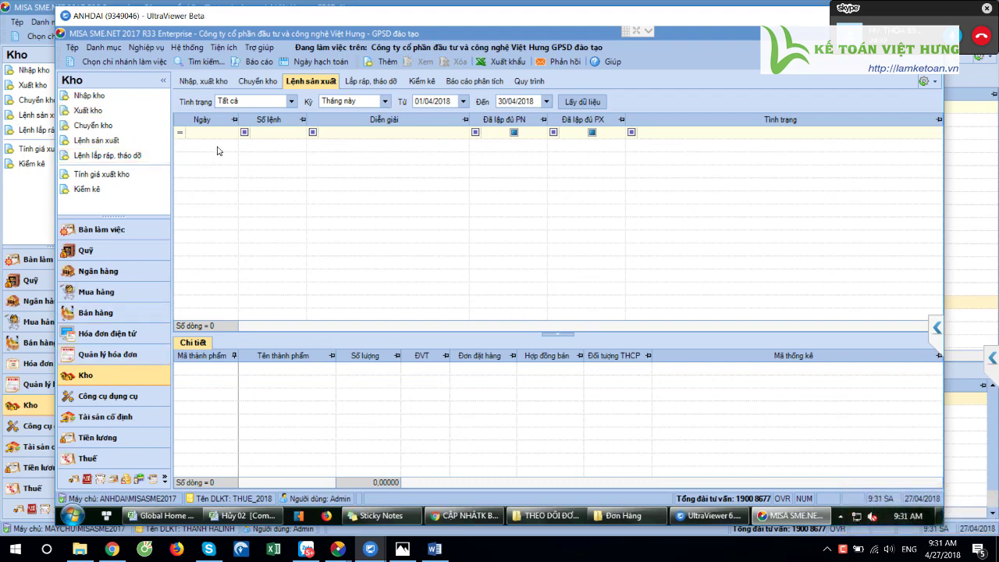
View product TP.GB057PAJ in the goods catalogue, then switch to the sales orders list.
{"action": "left_click", "coordinate": [103, 47]}
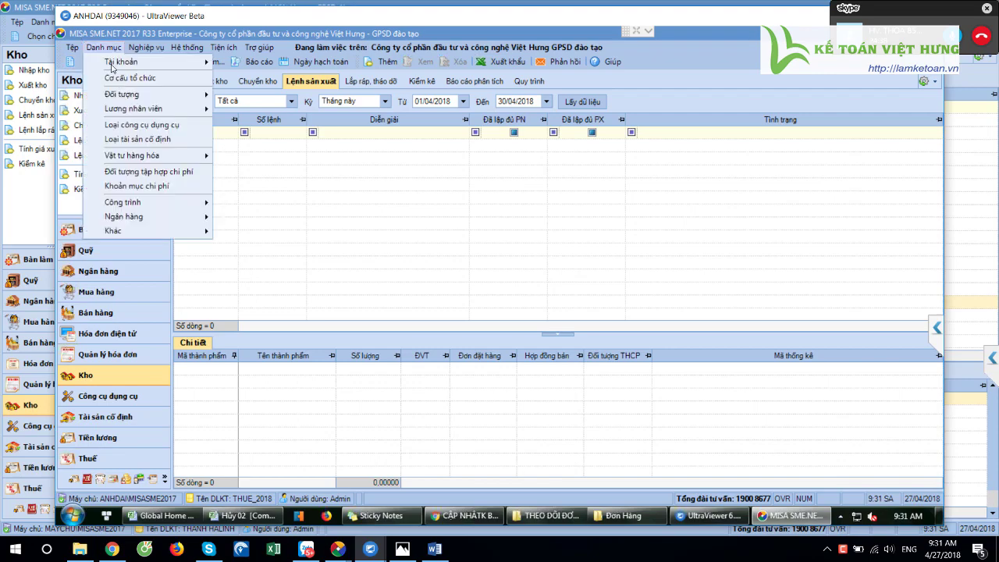
{"action": "mouse_move", "coordinate": [147, 156]}
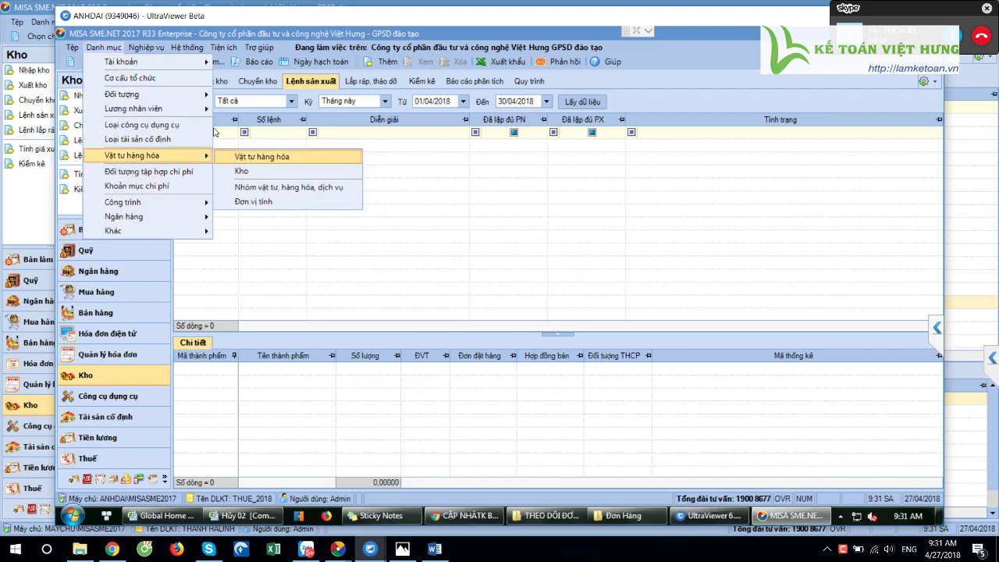
{"action": "left_click", "coordinate": [266, 161]}
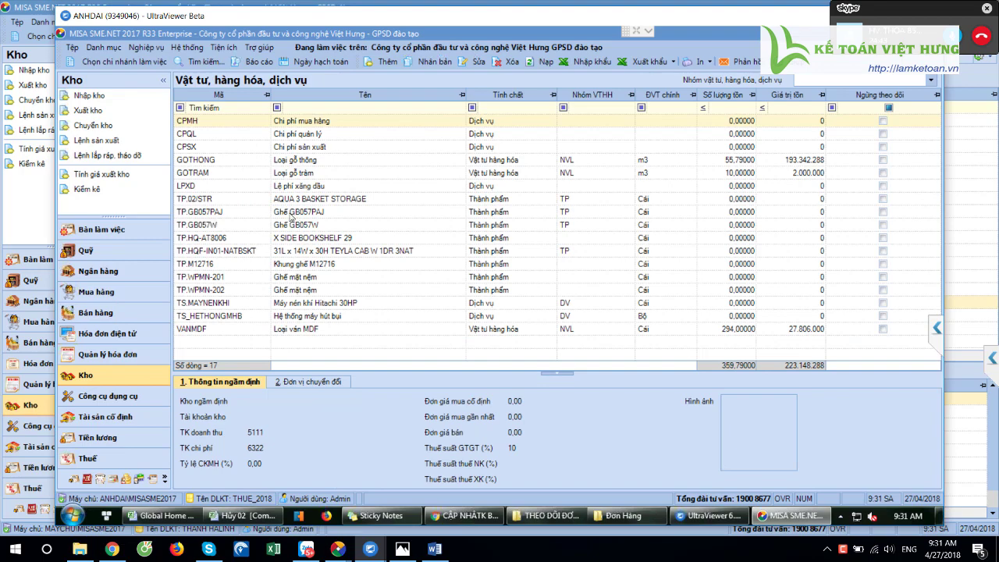
{"action": "left_click", "coordinate": [291, 212]}
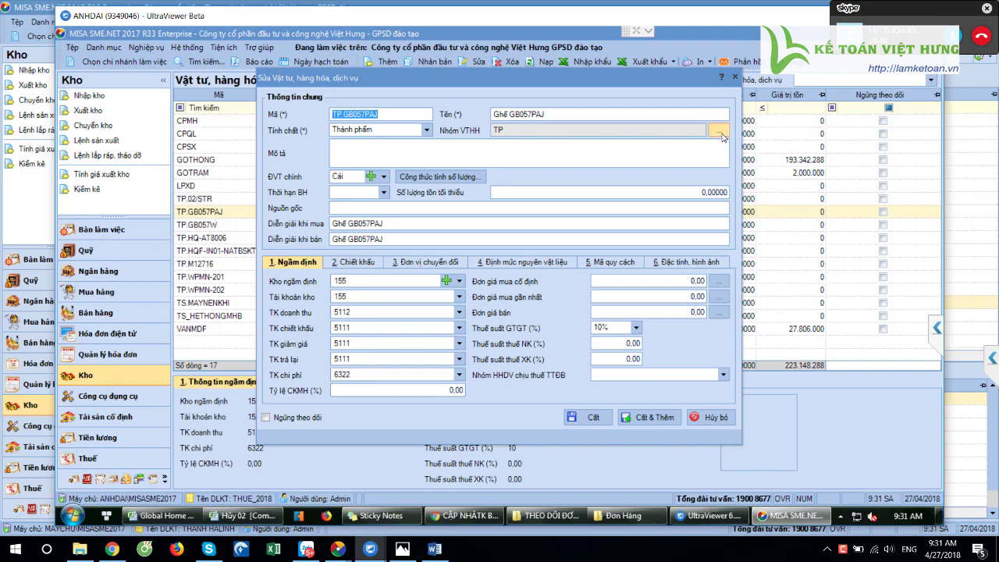
{"action": "left_click", "coordinate": [710, 417]}
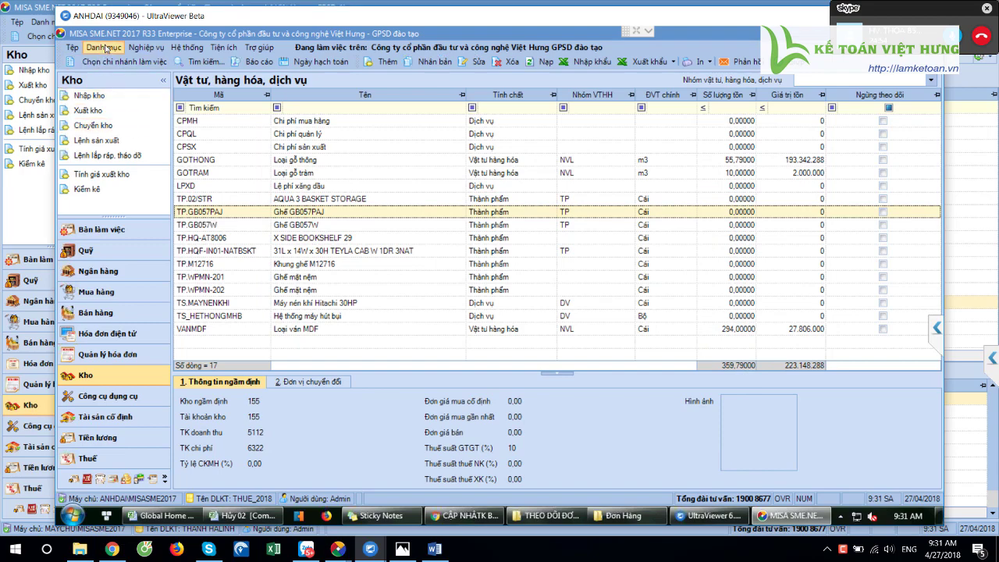
{"action": "left_click", "coordinate": [110, 313]}
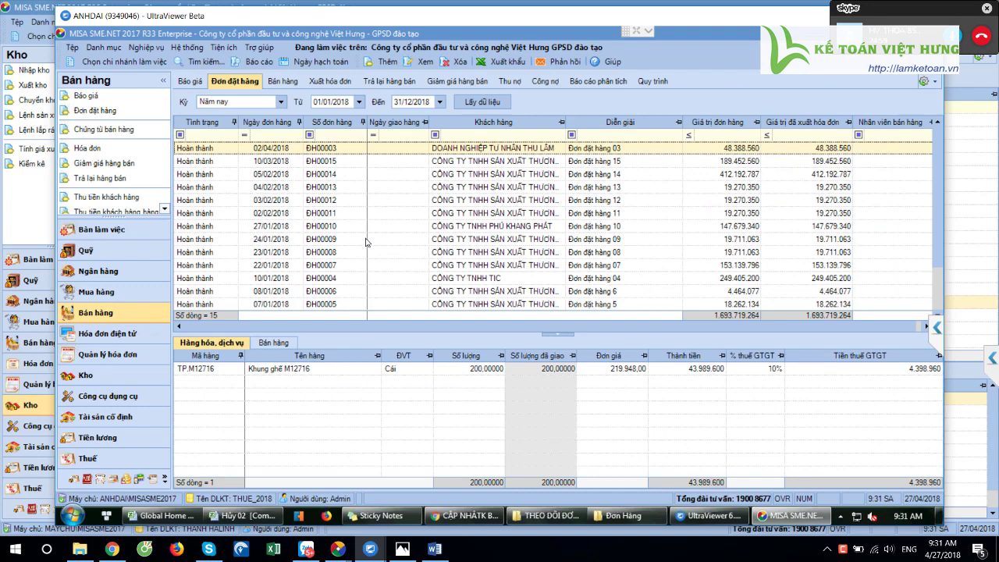
View TP.02/STR's material norm tab, cancel, and return to the production-order list's status filter.
{"action": "left_click", "coordinate": [85, 374]}
{"action": "left_click", "coordinate": [103, 47]}
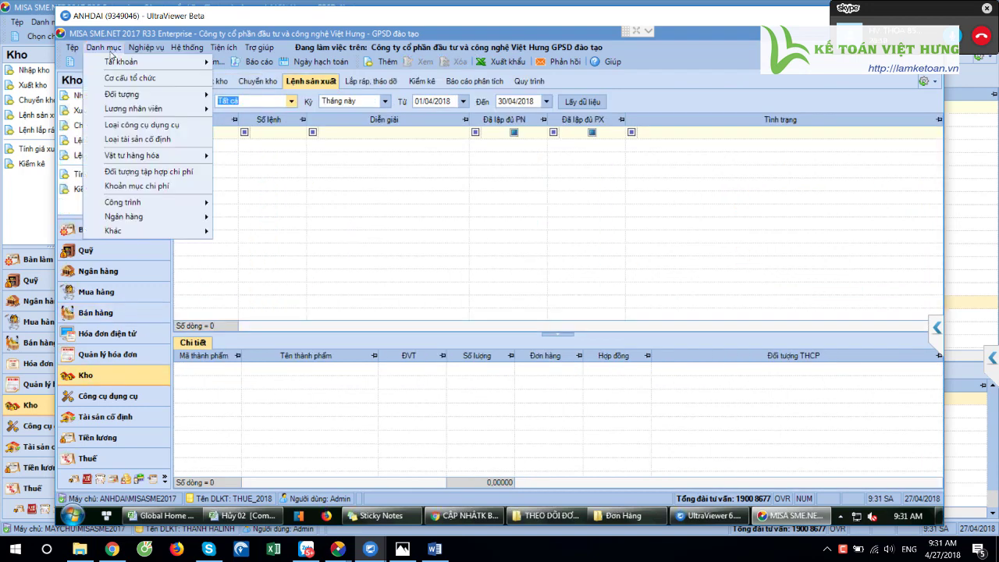
{"action": "mouse_move", "coordinate": [210, 156]}
{"action": "left_click", "coordinate": [251, 160]}
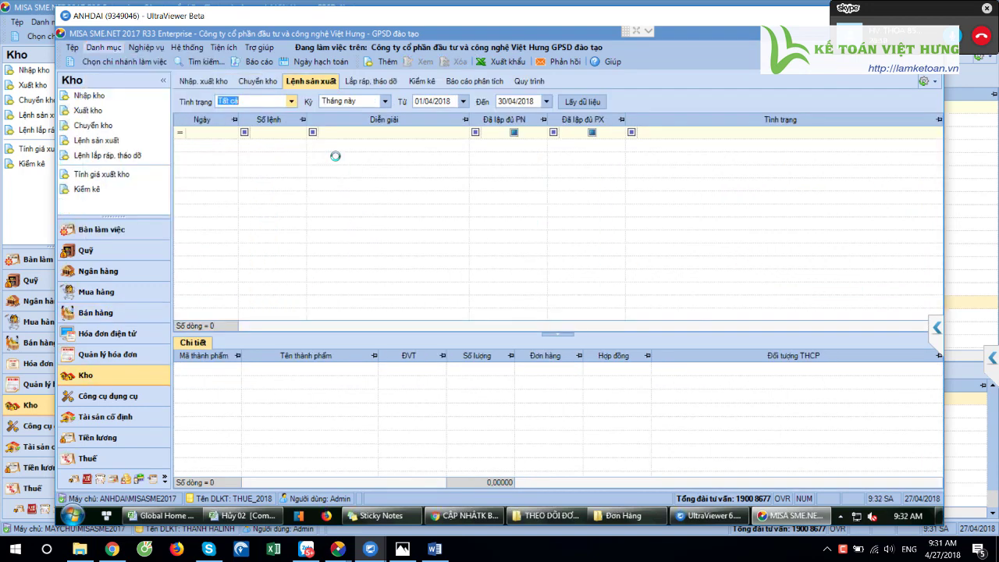
{"action": "double_click", "coordinate": [214, 205]}
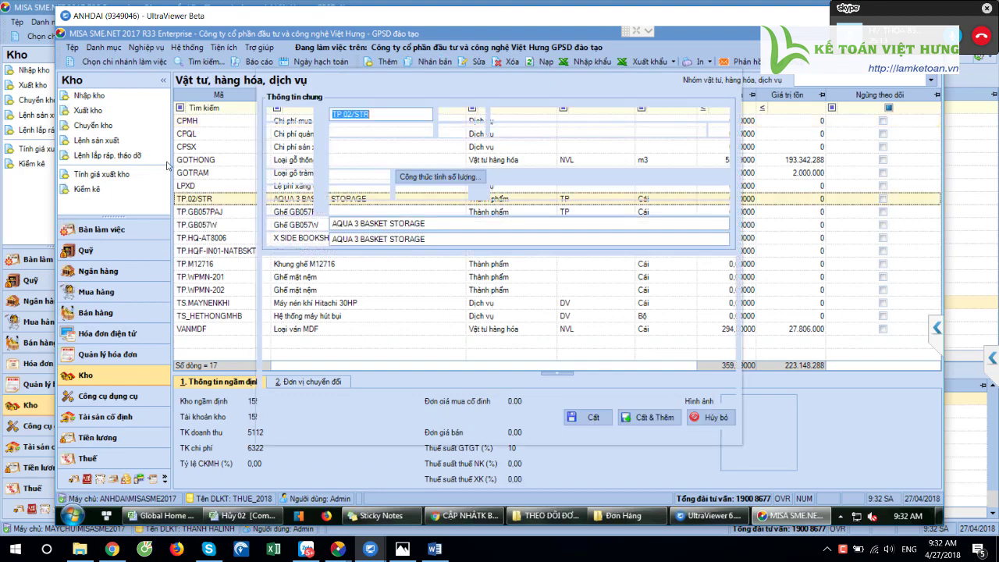
{"action": "left_click", "coordinate": [521, 263]}
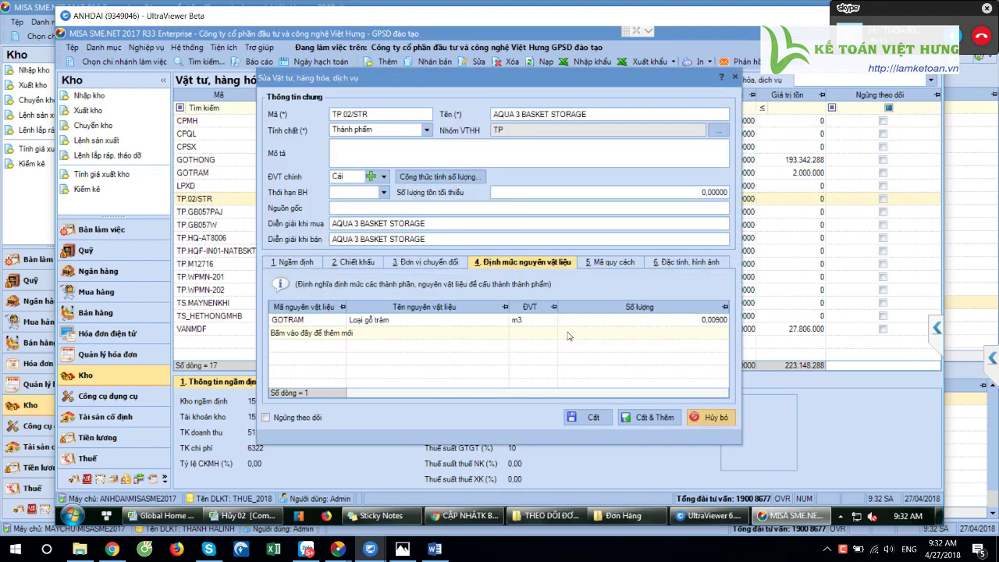
{"action": "left_click", "coordinate": [707, 418]}
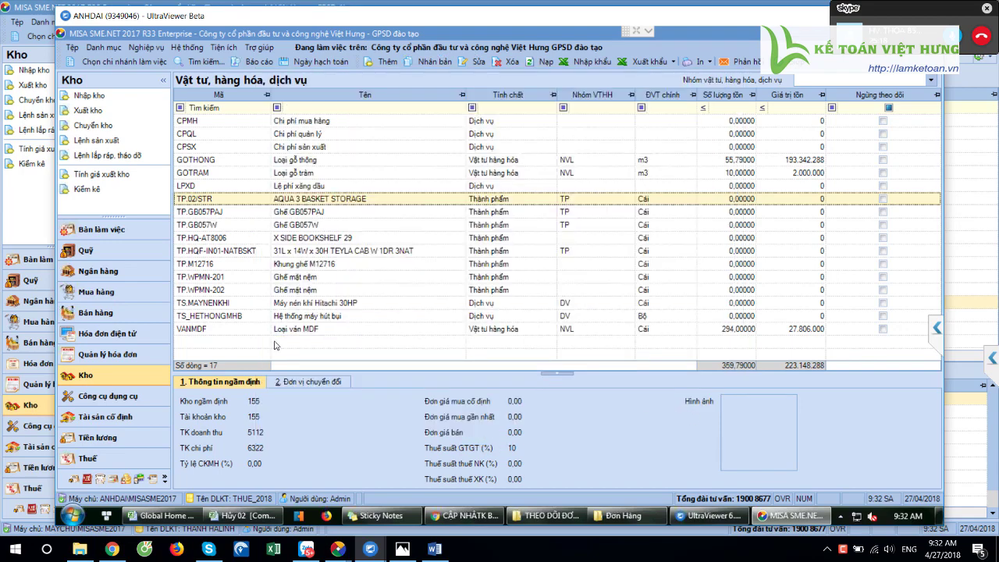
{"action": "left_click", "coordinate": [87, 376]}
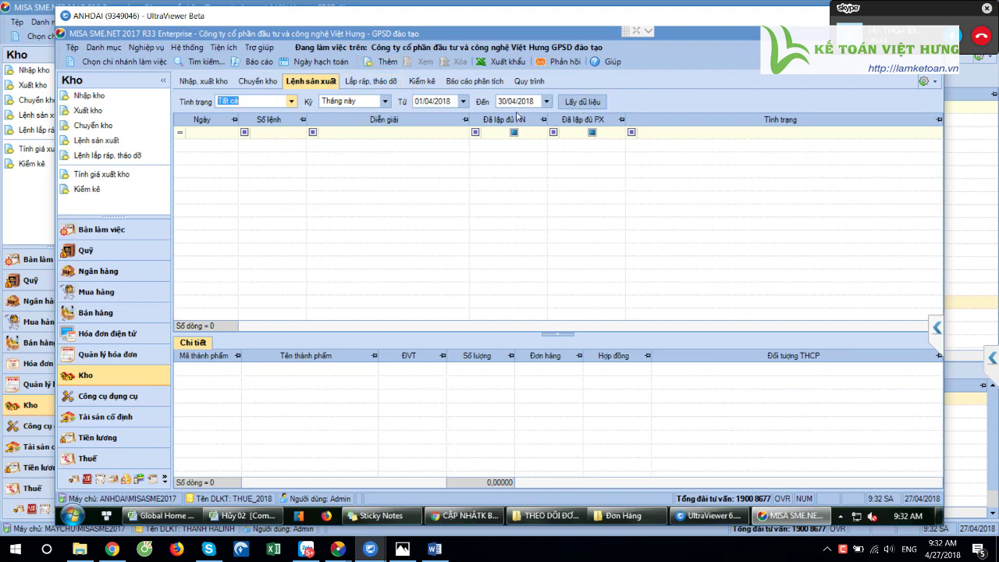
{"action": "left_click", "coordinate": [290, 103]}
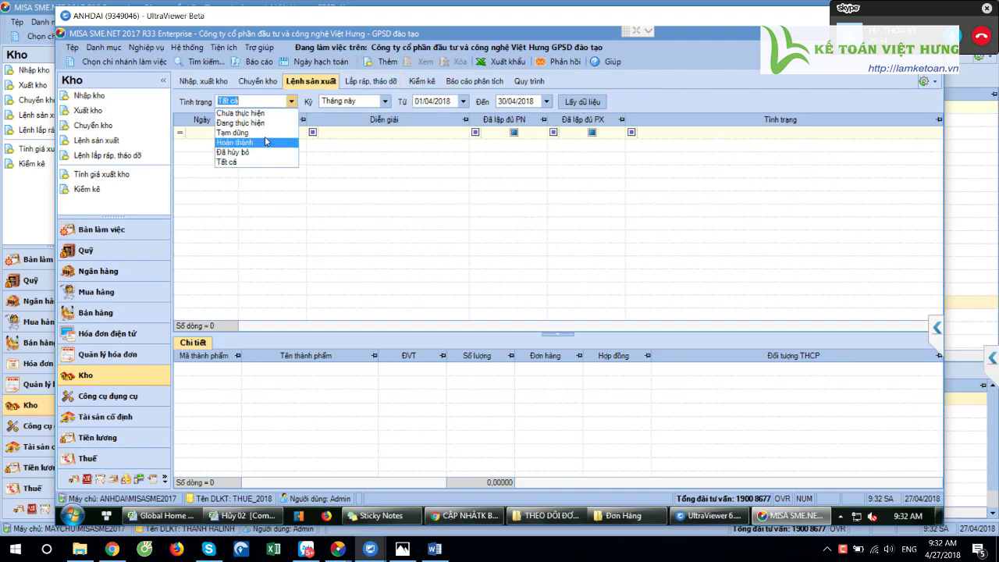
Start a new production order dated 01/04/2018 and move to its description.
{"action": "left_click", "coordinate": [406, 109]}
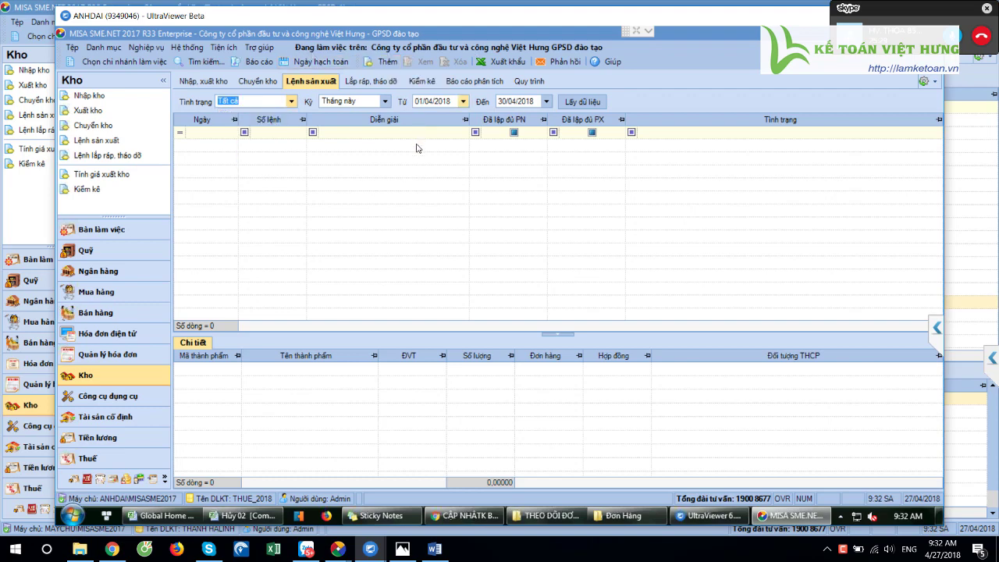
{"action": "left_click", "coordinate": [389, 64]}
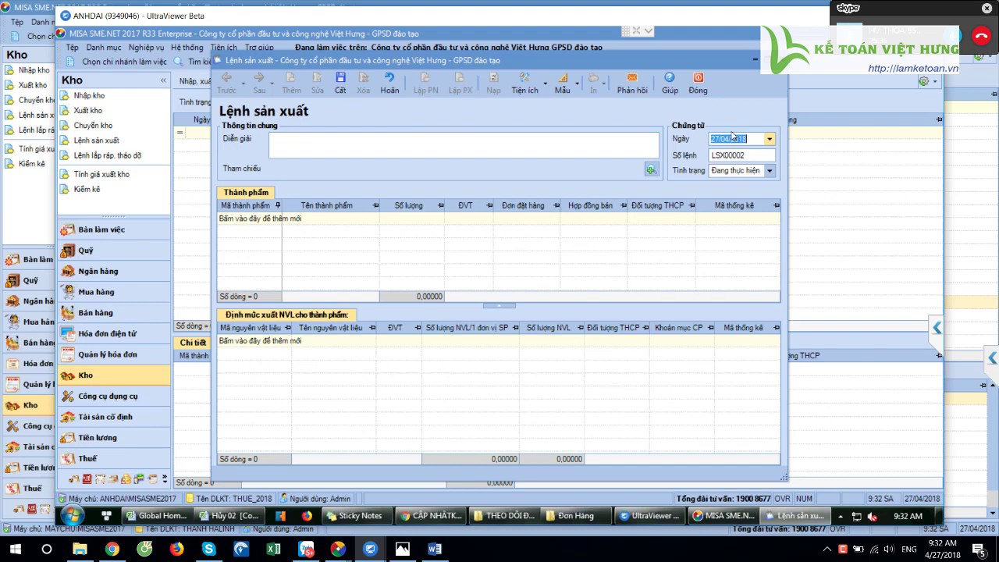
{"action": "type", "text": "01/04/2018"}
{"action": "key", "text": "Tab"}
{"action": "left_click", "coordinate": [332, 146]}
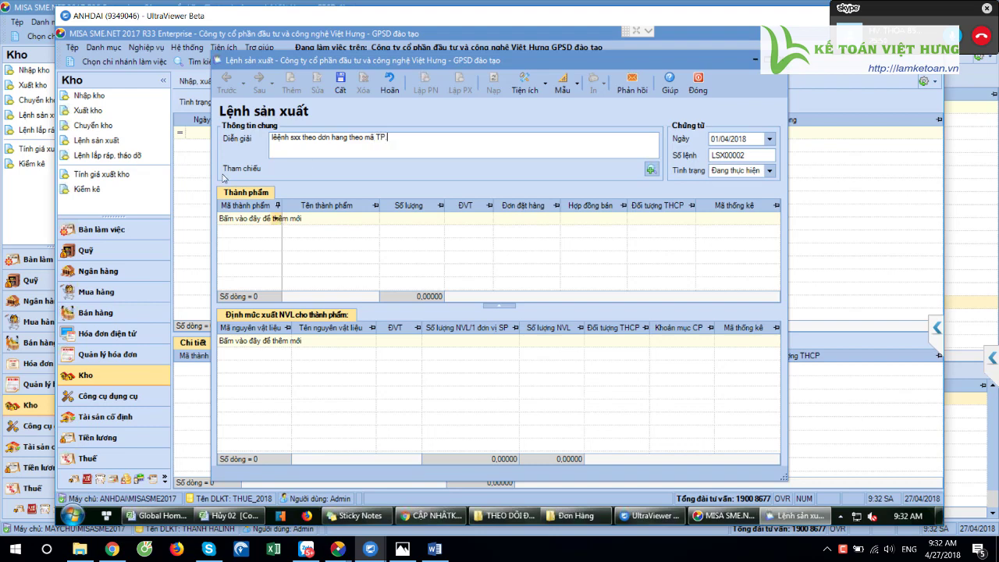
Add finished product TP.M12716 with quantity 300 and save order LSX00002.
{"action": "left_click", "coordinate": [280, 220]}
{"action": "left_click", "coordinate": [283, 308]}
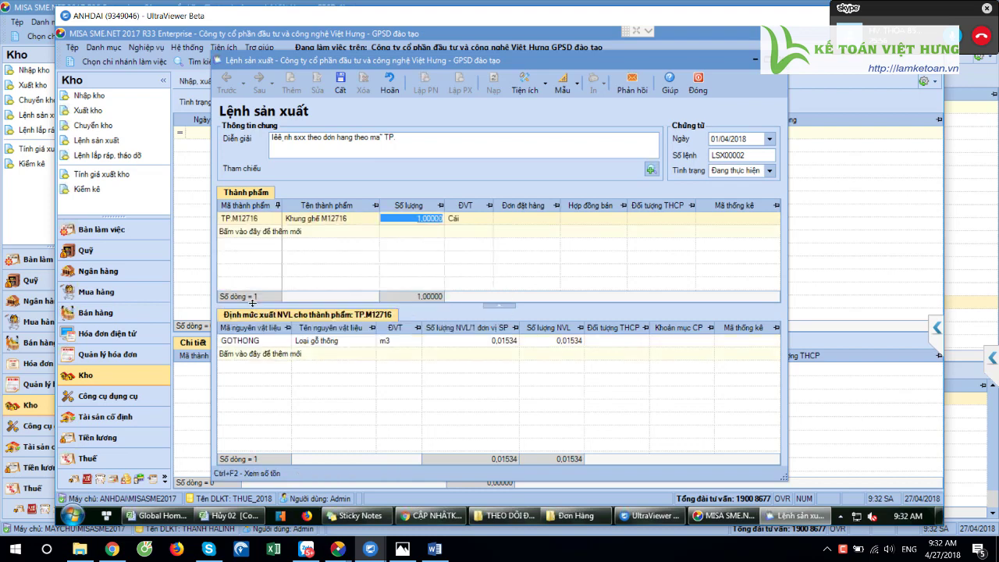
{"action": "type", "text": "300,"}
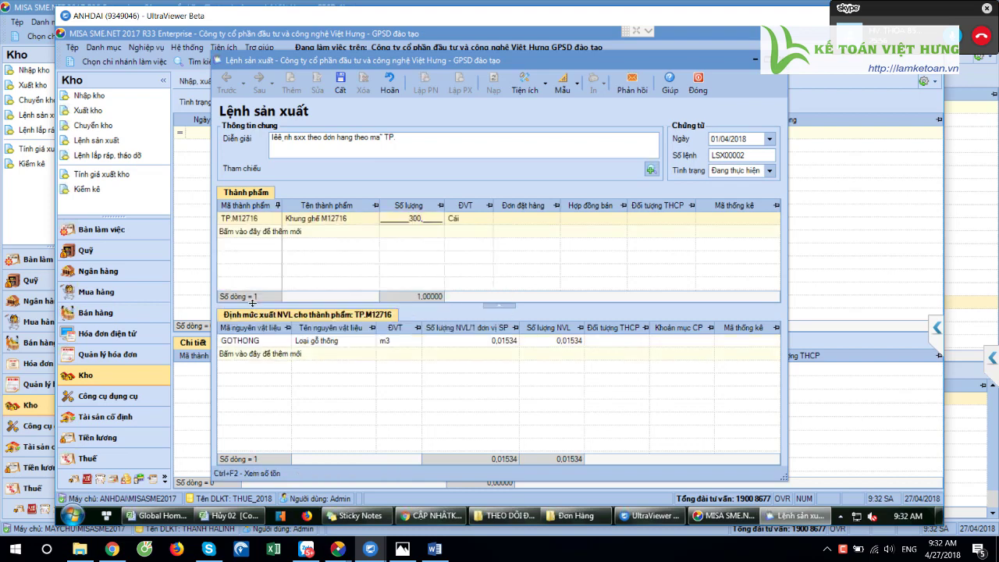
{"action": "key", "text": "Tab"}
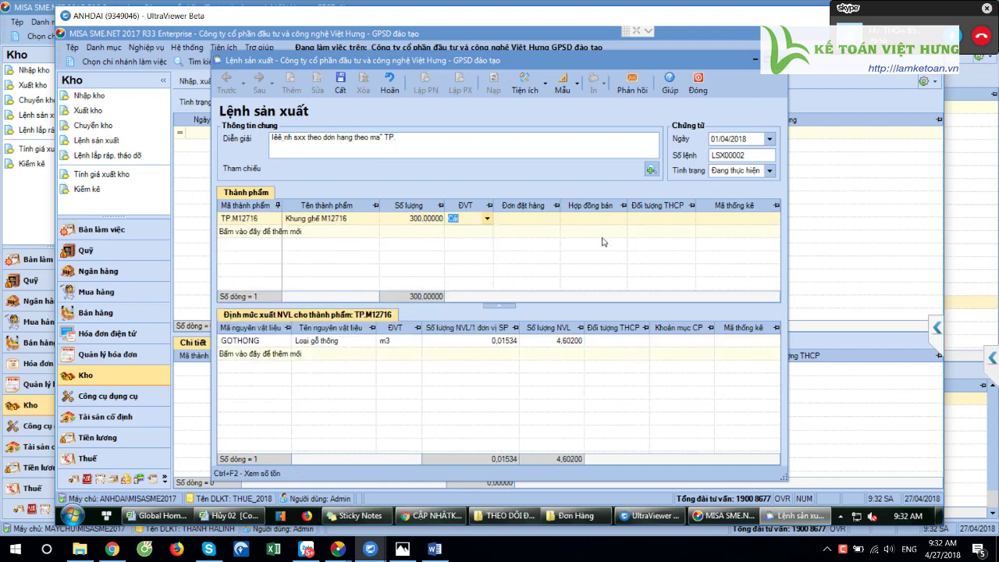
{"action": "left_click", "coordinate": [555, 220]}
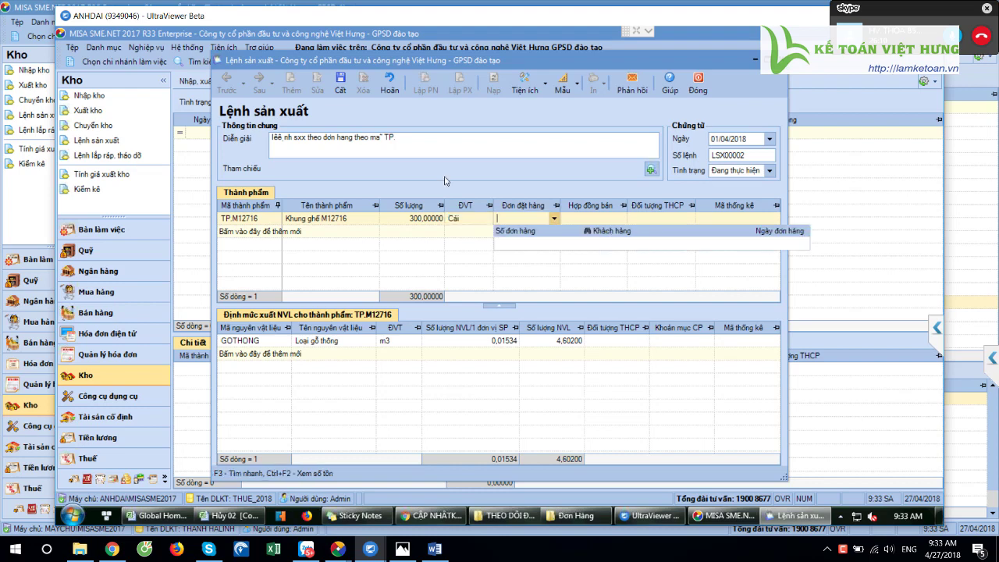
{"action": "left_click", "coordinate": [321, 199]}
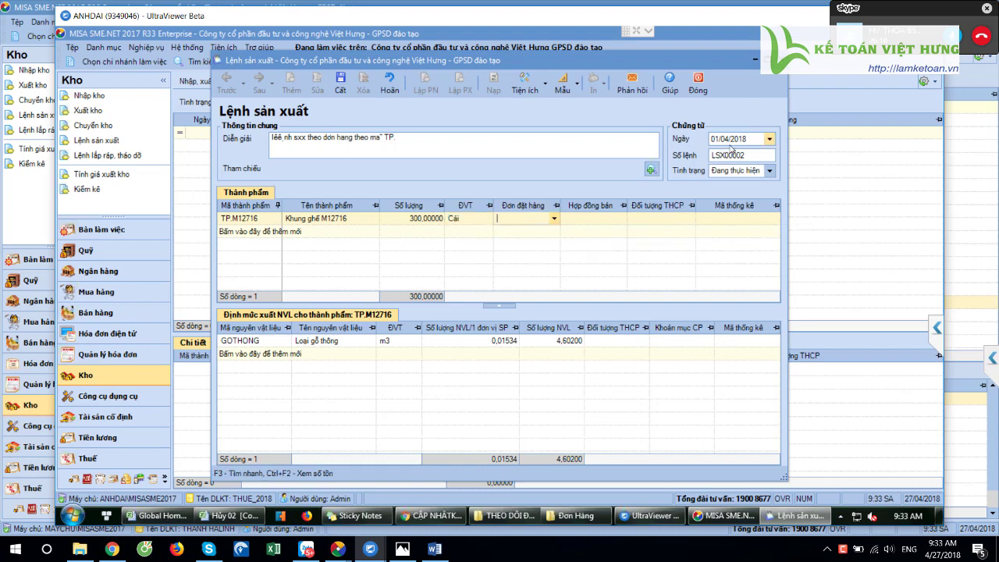
{"action": "left_click", "coordinate": [341, 85]}
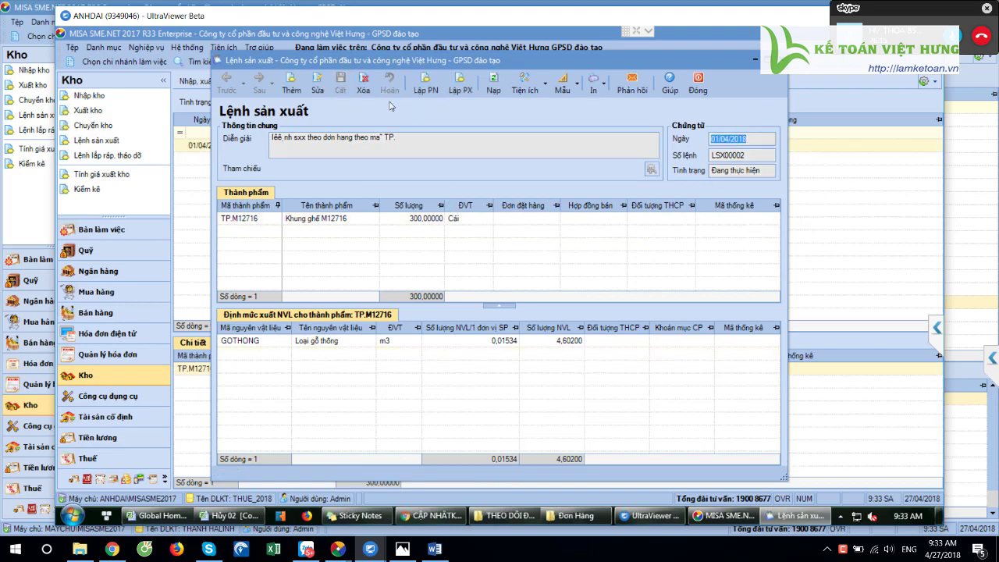
Link the LSX00002 product line to sales order ĐH00003 and save the order.
{"action": "left_click", "coordinate": [317, 84]}
{"action": "left_click", "coordinate": [555, 219]}
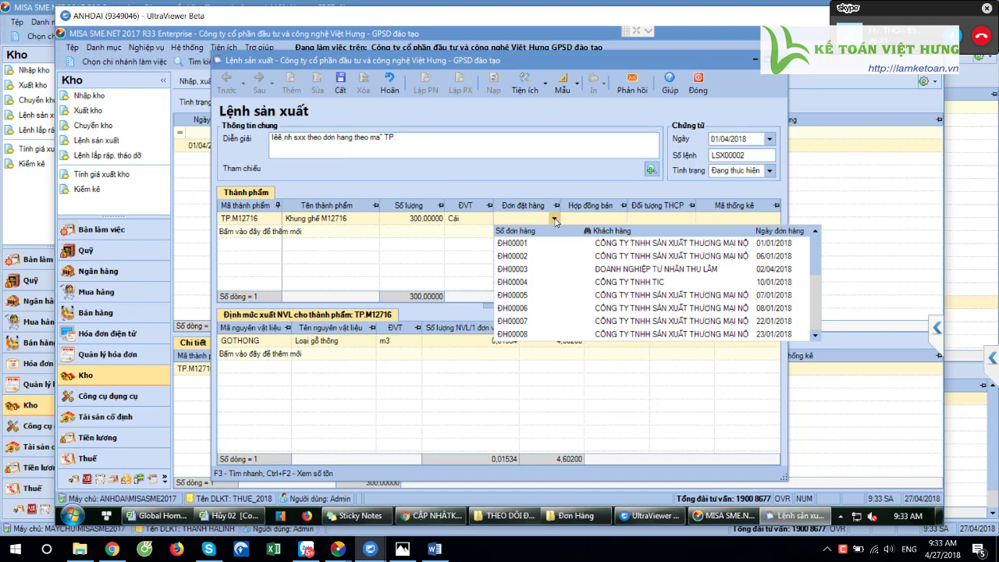
{"action": "left_click", "coordinate": [535, 270]}
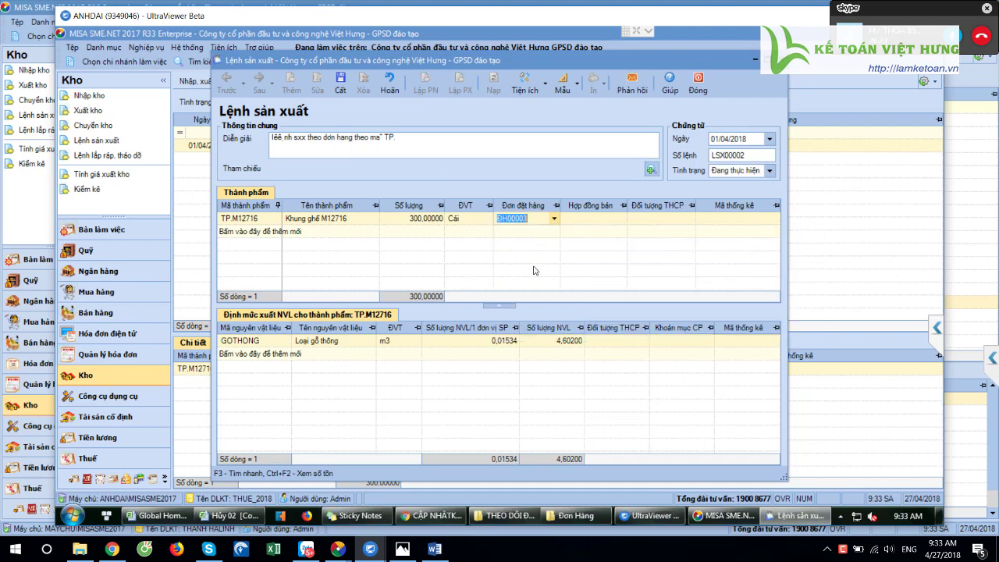
{"action": "key", "text": "Tab"}
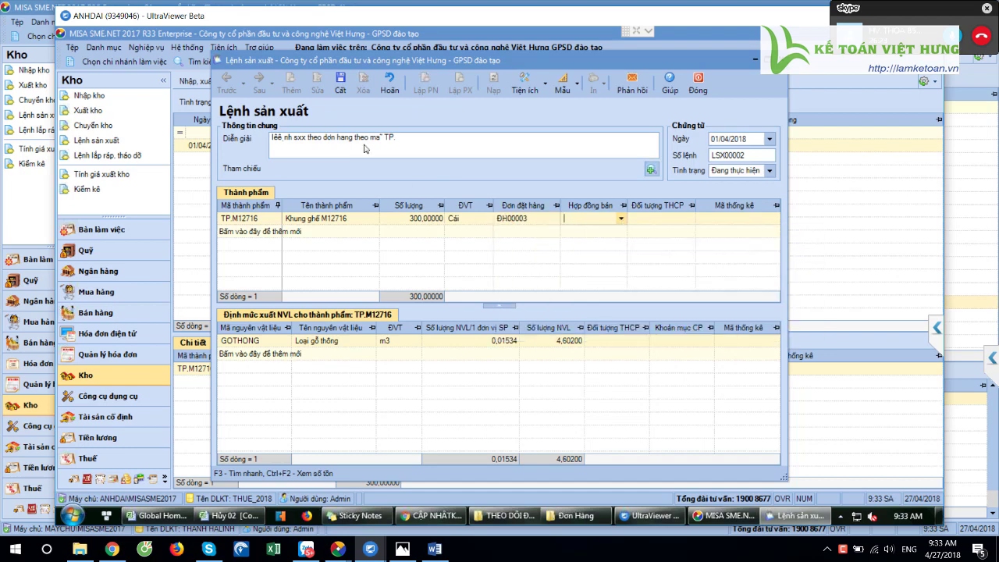
{"action": "left_click", "coordinate": [340, 84]}
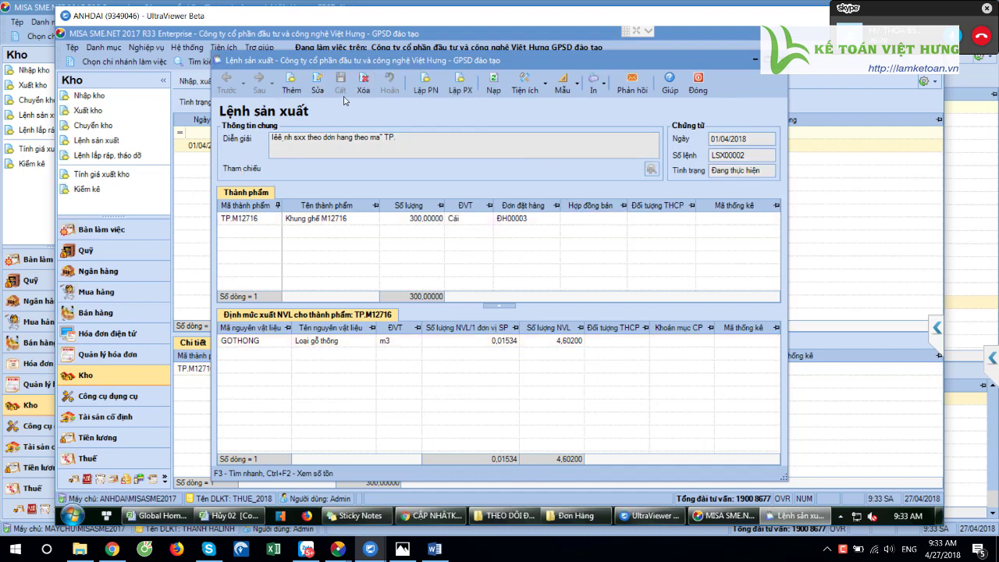
{"action": "left_click", "coordinate": [467, 89]}
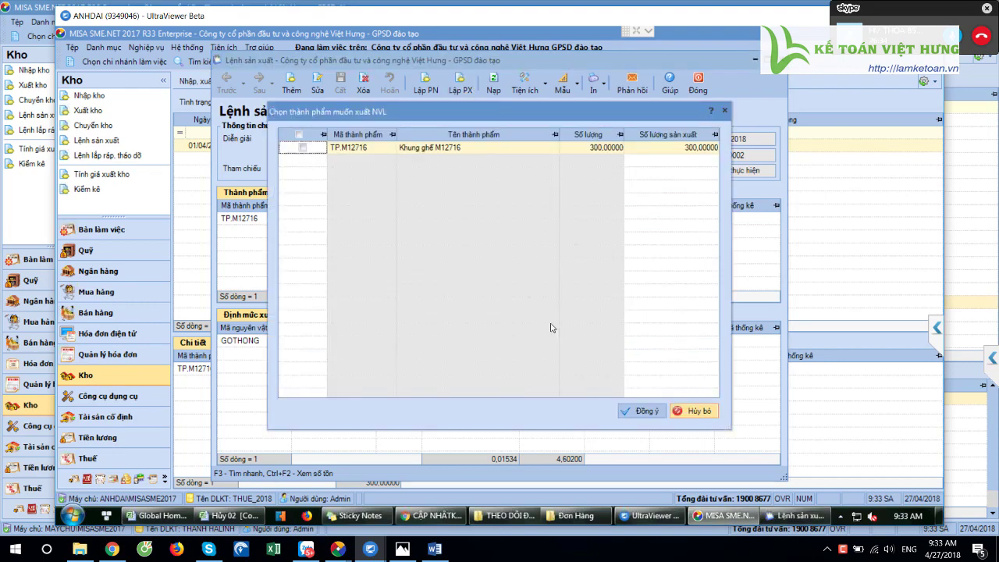
{"action": "left_click", "coordinate": [681, 409]}
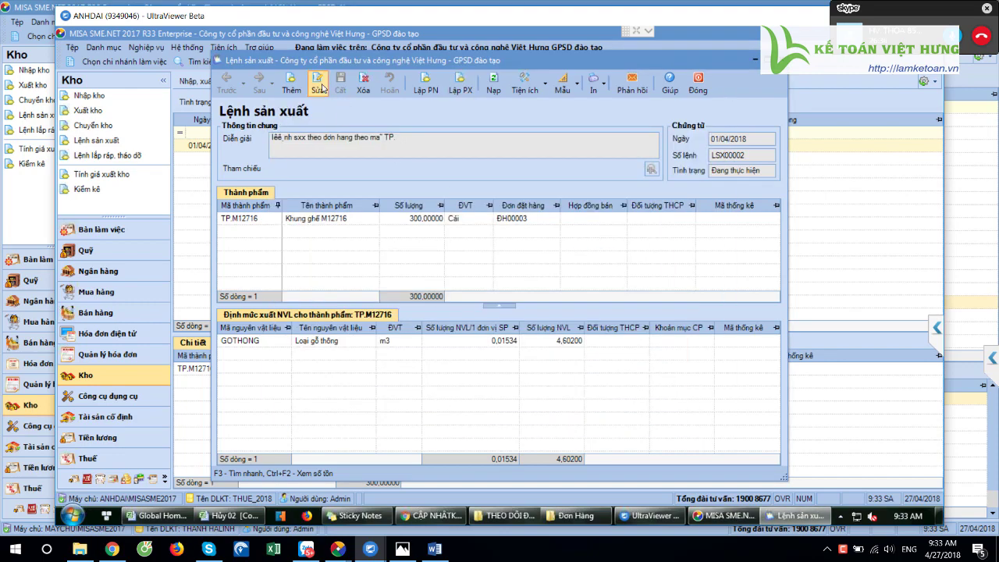
Set GOTHONG's cost item to NVLTT, save, and bring up the material-issue product choice.
{"action": "left_click", "coordinate": [318, 84]}
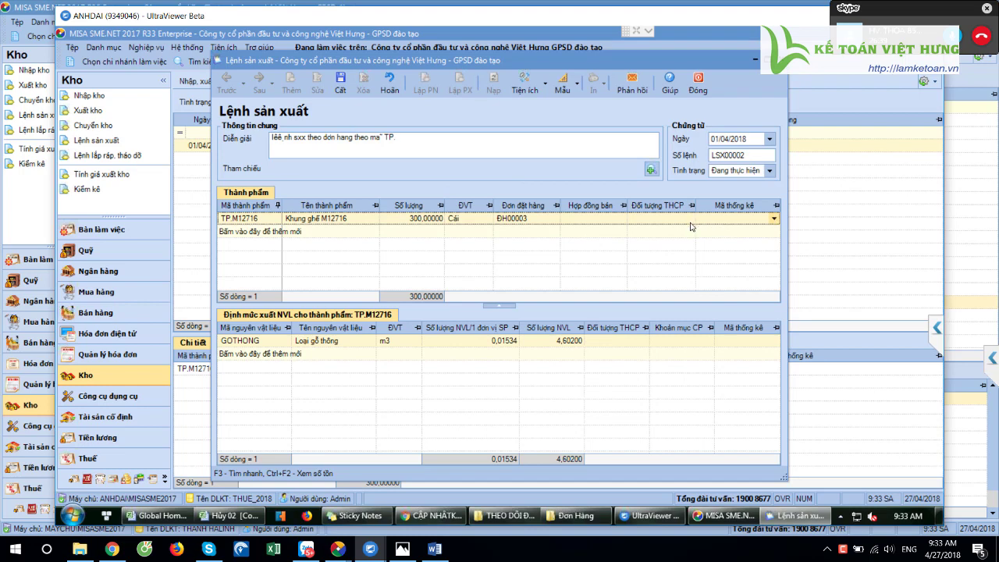
{"action": "left_click", "coordinate": [710, 341]}
{"action": "left_click", "coordinate": [707, 340]}
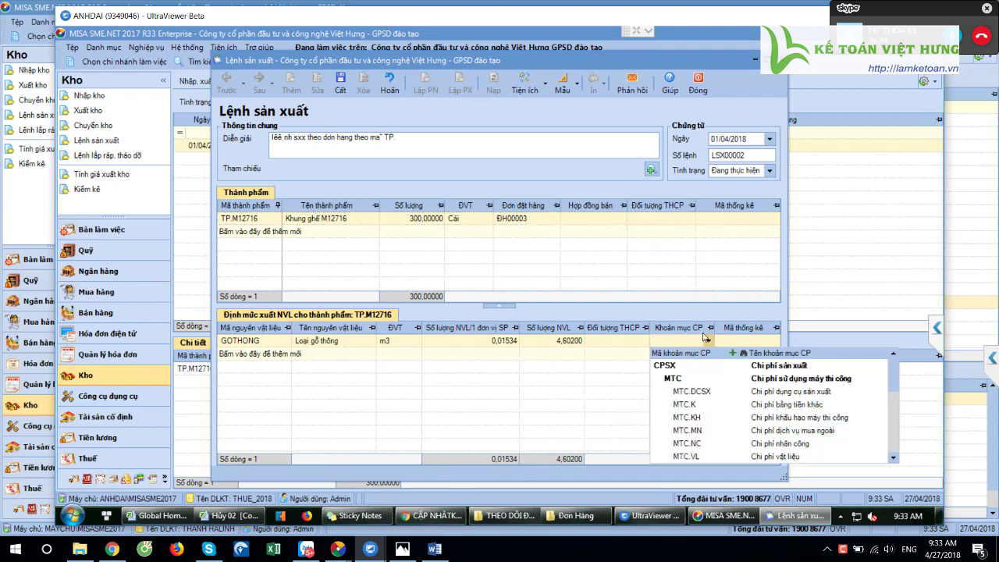
{"action": "type", "text": "NVLTT"}
{"action": "key", "text": "Return"}
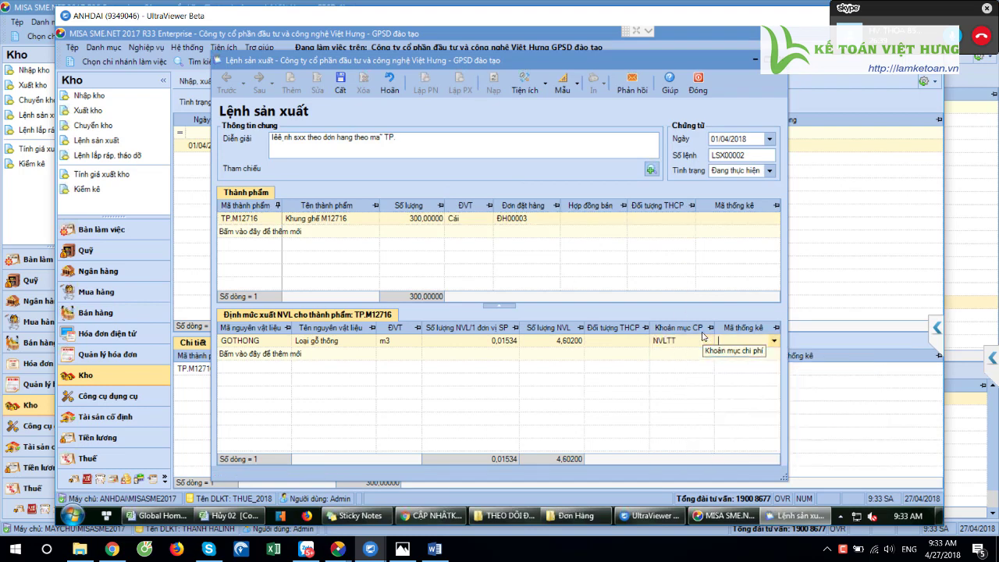
{"action": "left_click", "coordinate": [341, 83]}
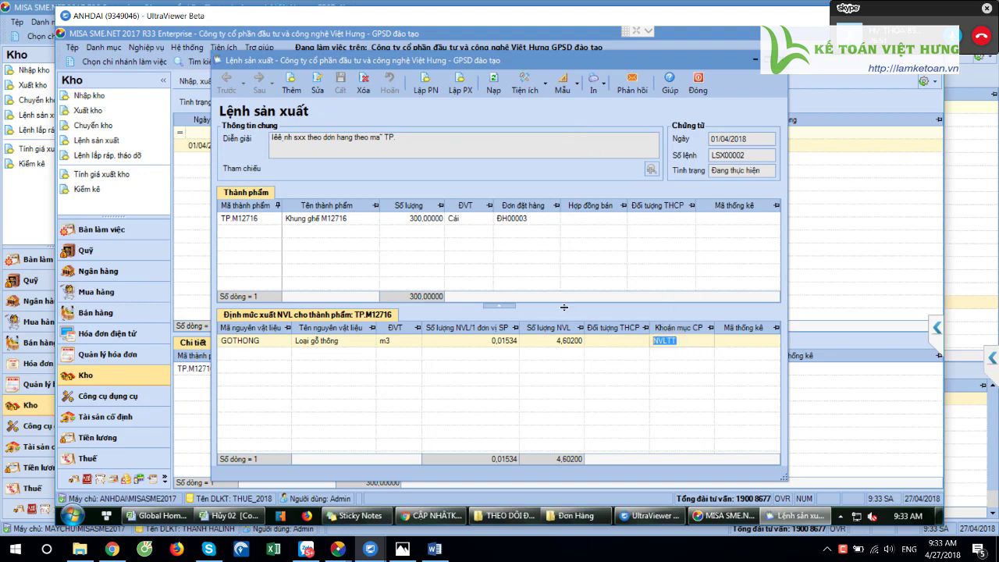
{"action": "left_click", "coordinate": [460, 83]}
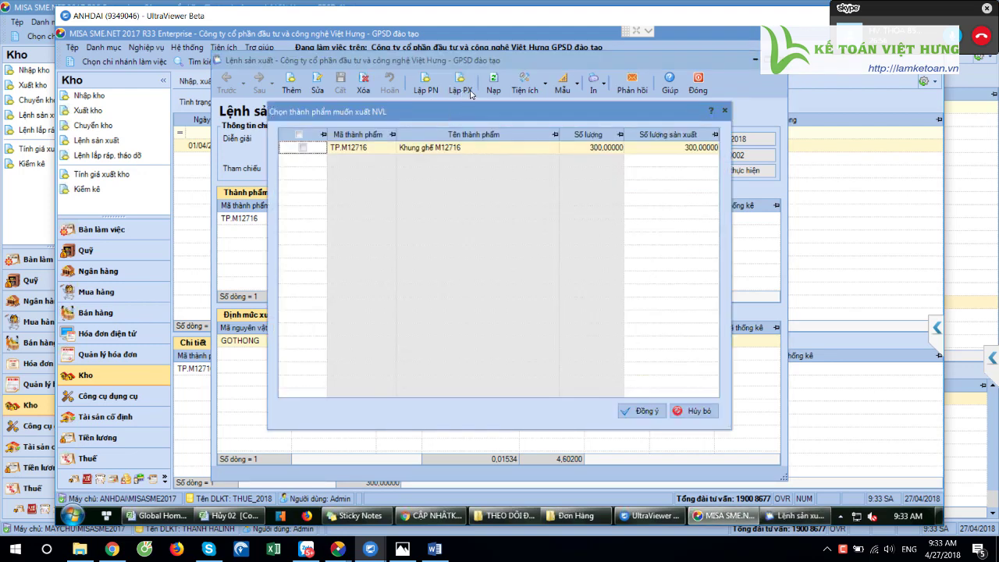
Create the issue slip for TP.M12716, pick the recipient, and date it 01/04/2018.
{"action": "left_click", "coordinate": [302, 148]}
{"action": "left_click", "coordinate": [657, 416]}
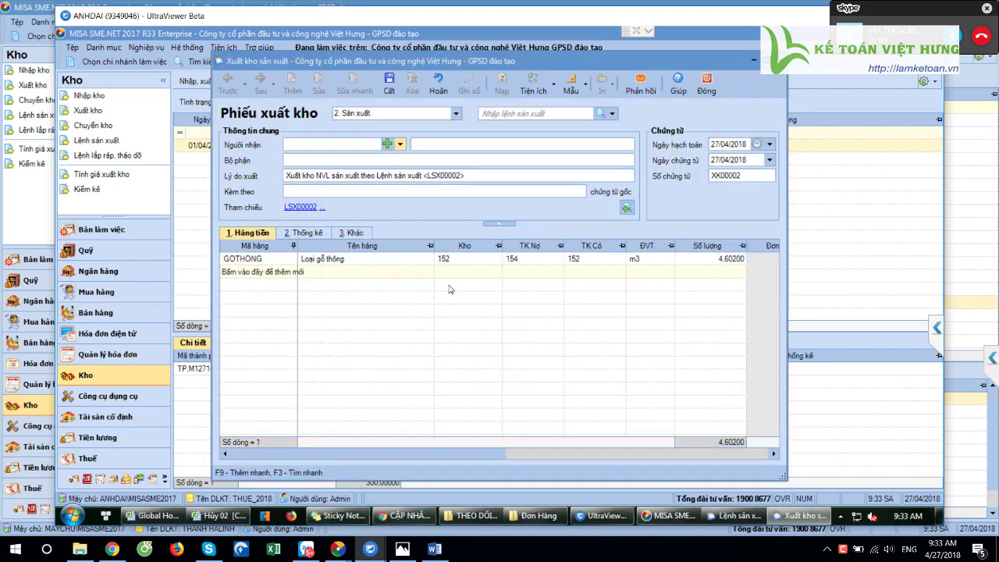
{"action": "left_click", "coordinate": [401, 145]}
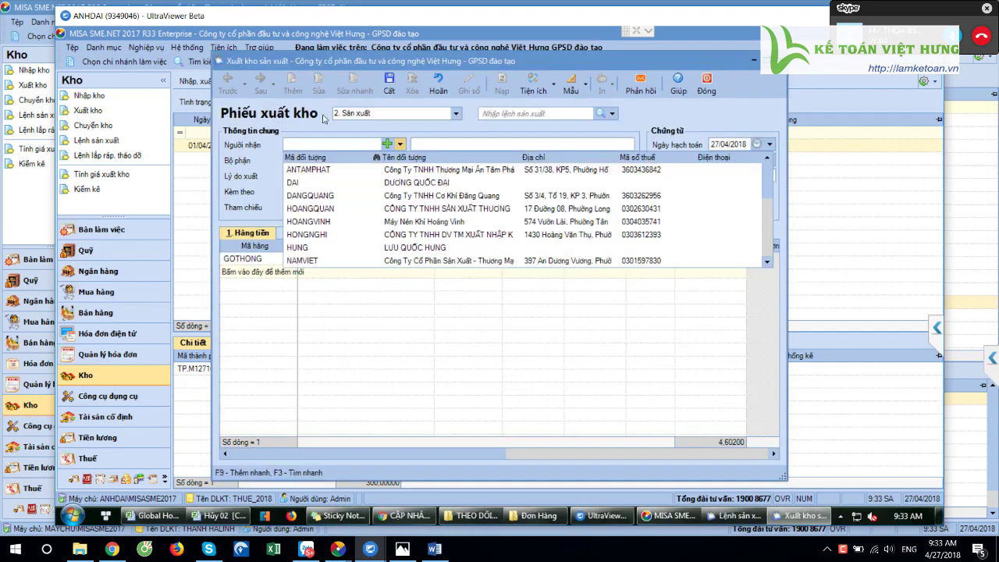
{"action": "left_click", "coordinate": [332, 248]}
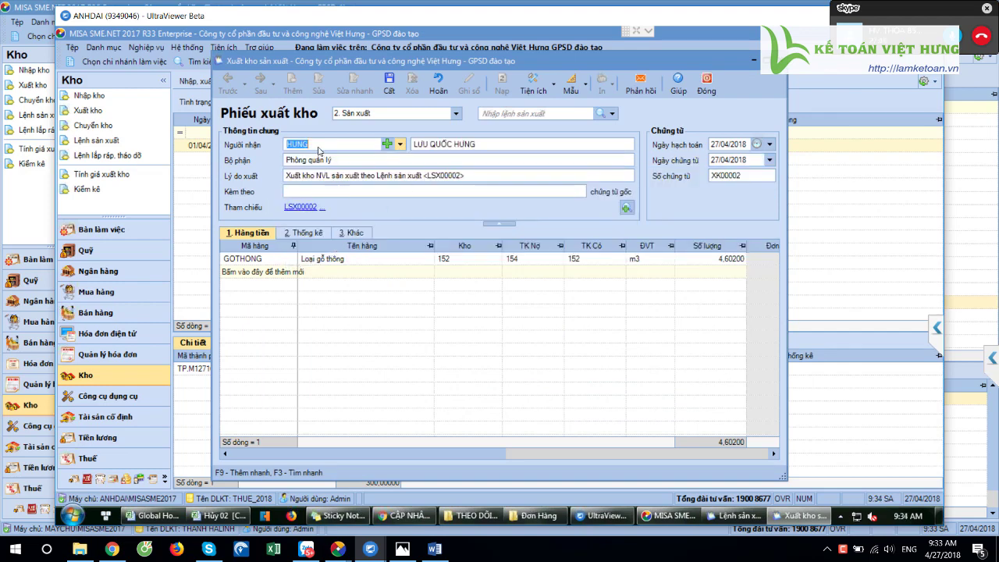
{"action": "left_click", "coordinate": [283, 143]}
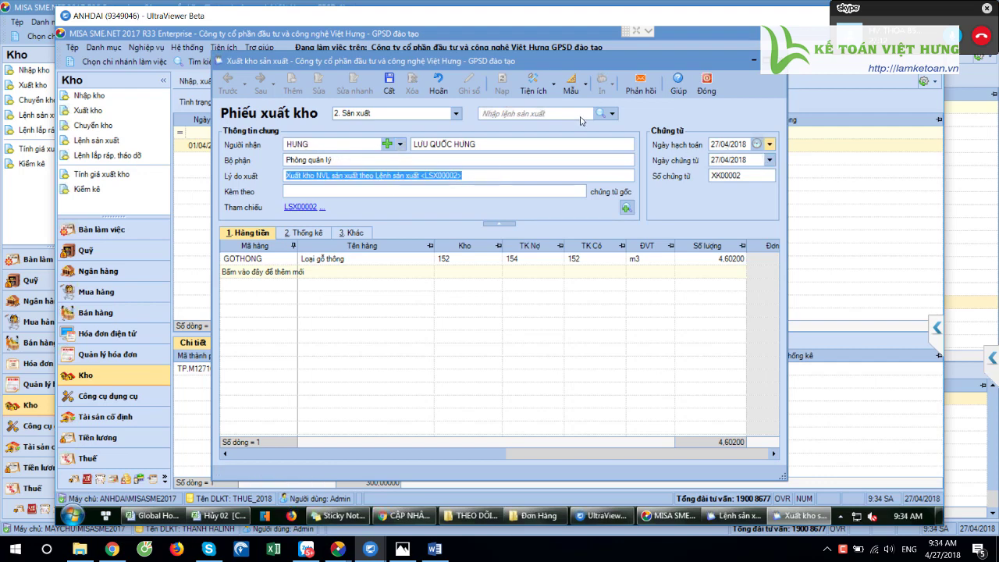
{"action": "left_click", "coordinate": [712, 144]}
{"action": "type", "text": "01/"}
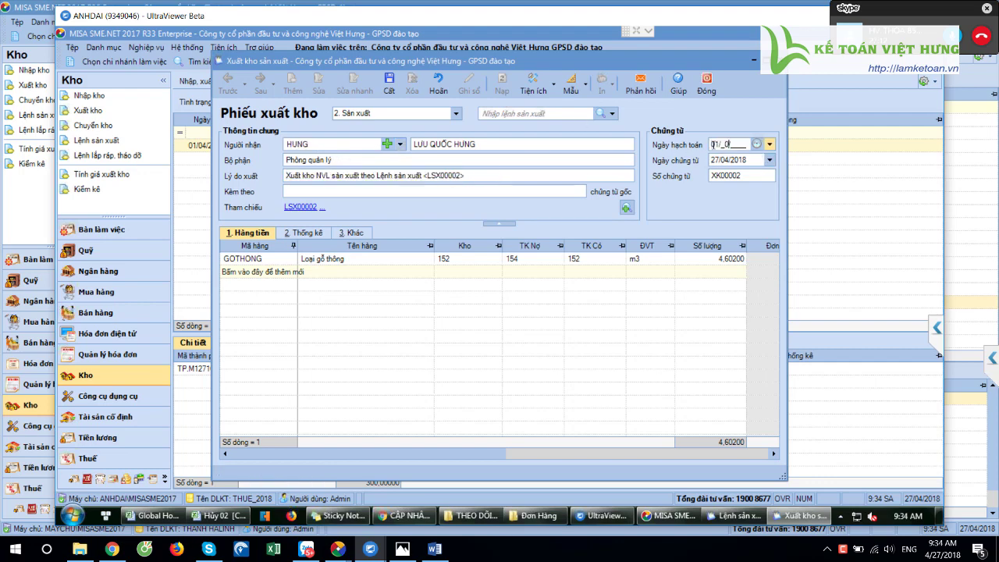
{"action": "type", "text": "04/2018"}
{"action": "key", "text": "Tab"}
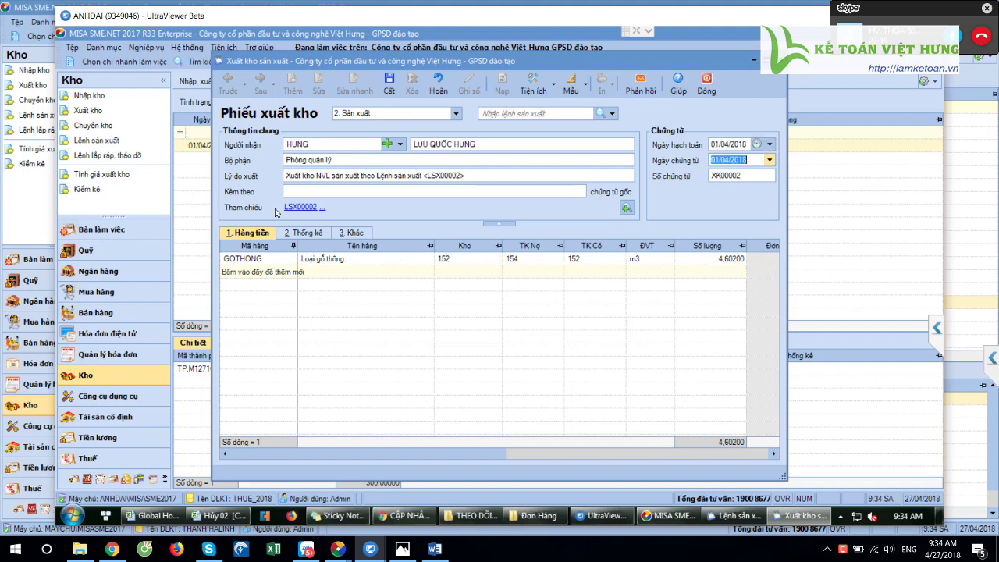
{"action": "key", "text": "shift+Tab"}
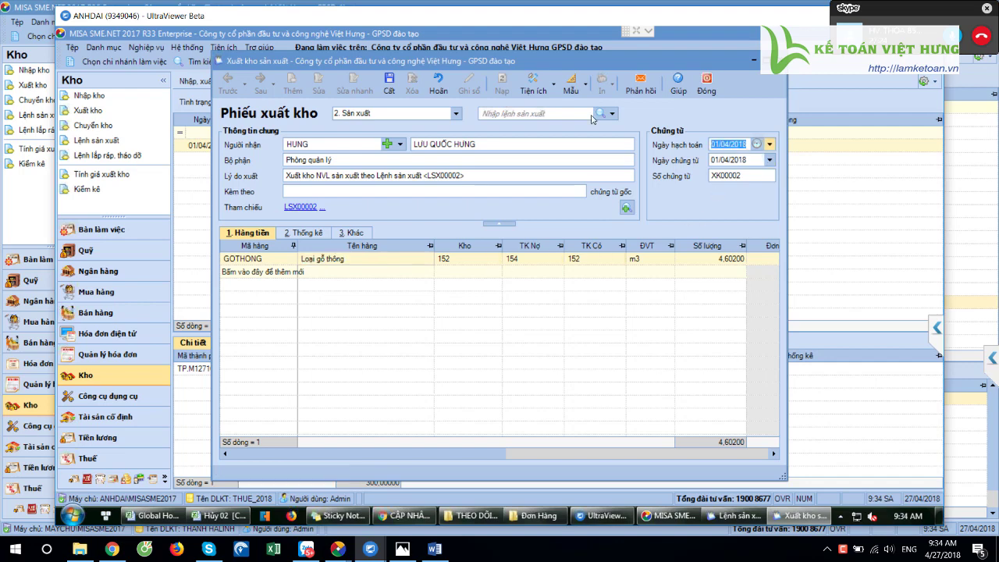
Check the GOTHONG line: debit account 154 and quantity 4,60200.
{"action": "left_click", "coordinate": [509, 259]}
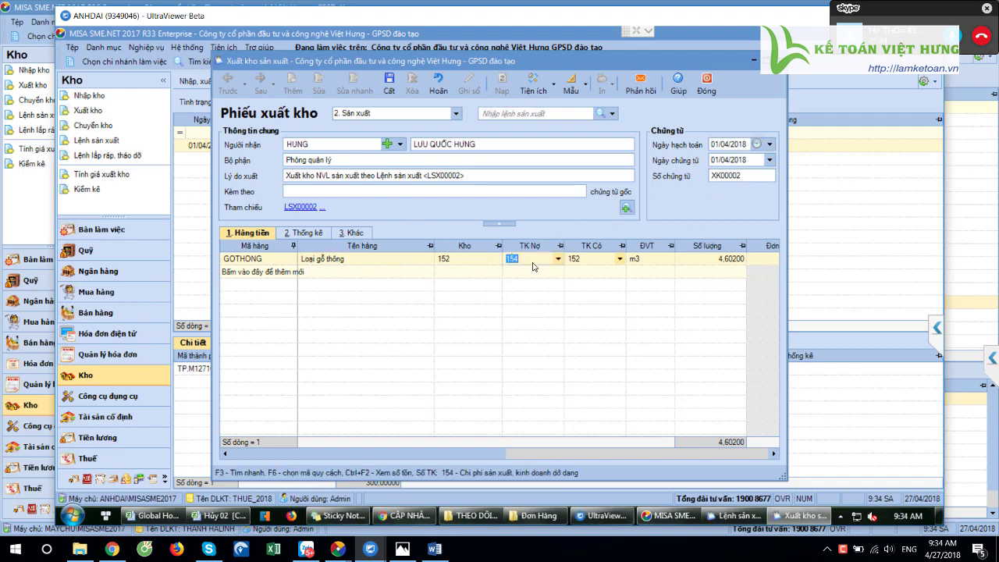
{"action": "left_click", "coordinate": [703, 260]}
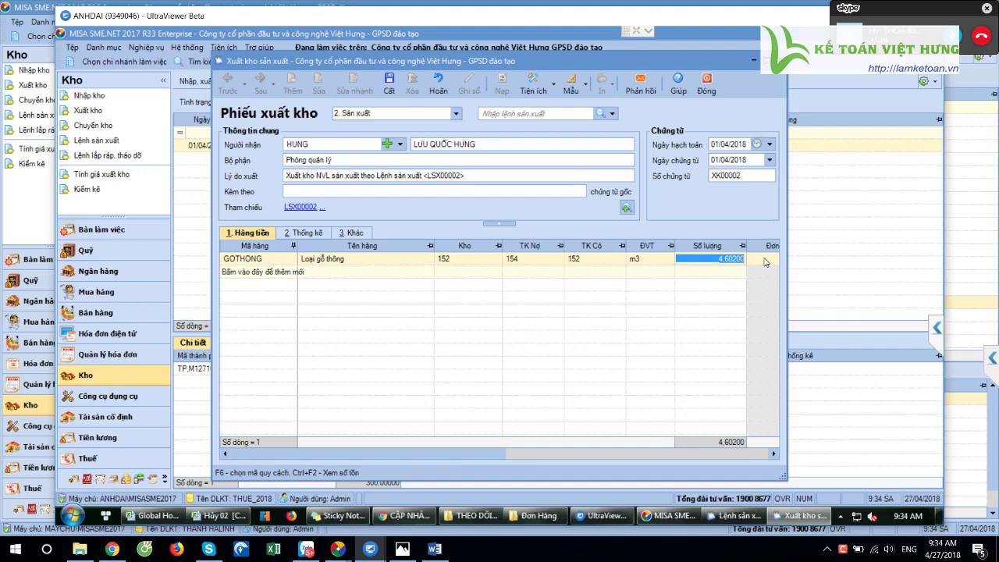
{"action": "left_click", "coordinate": [741, 258]}
{"action": "left_click", "coordinate": [398, 264]}
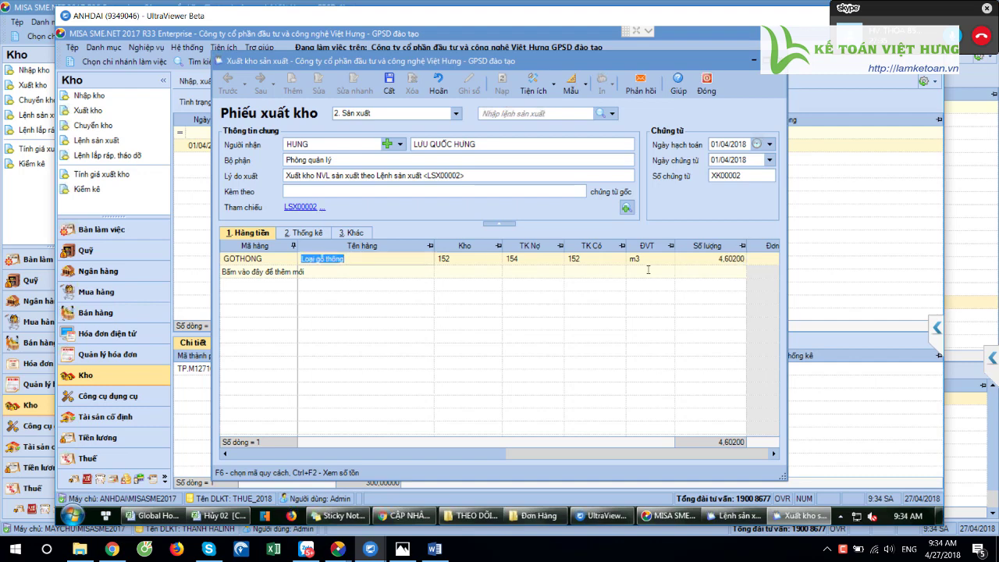
{"action": "left_click", "coordinate": [717, 260]}
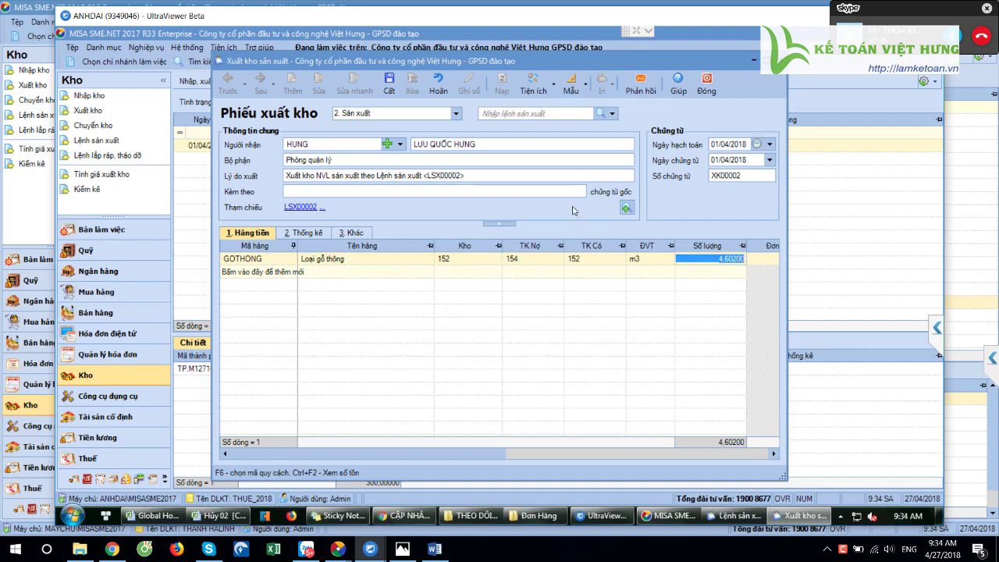
{"action": "double_click", "coordinate": [713, 258]}
Link the slip to production order LSX00002 and save it as XK00002.
{"action": "left_click", "coordinate": [311, 234]}
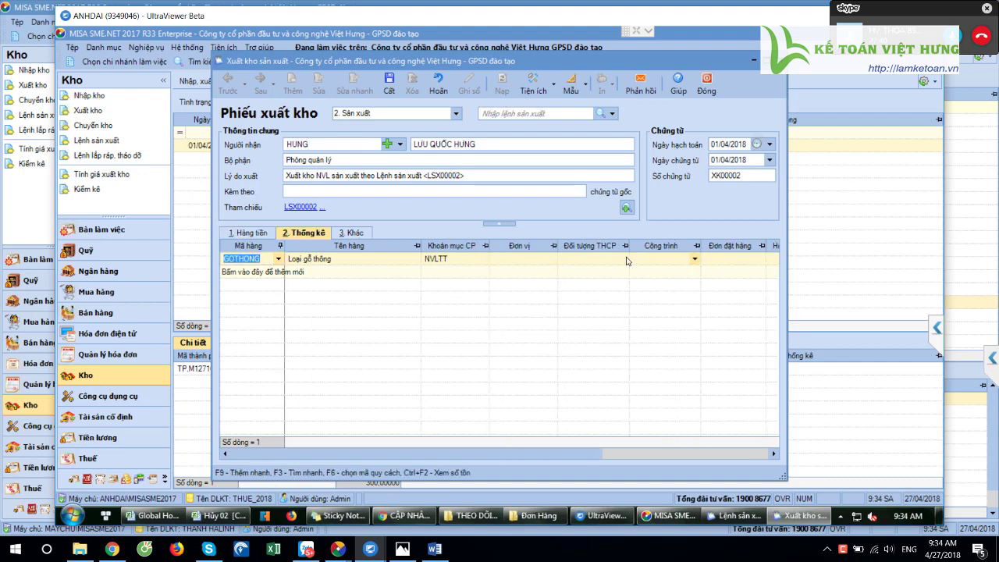
{"action": "left_click", "coordinate": [613, 113]}
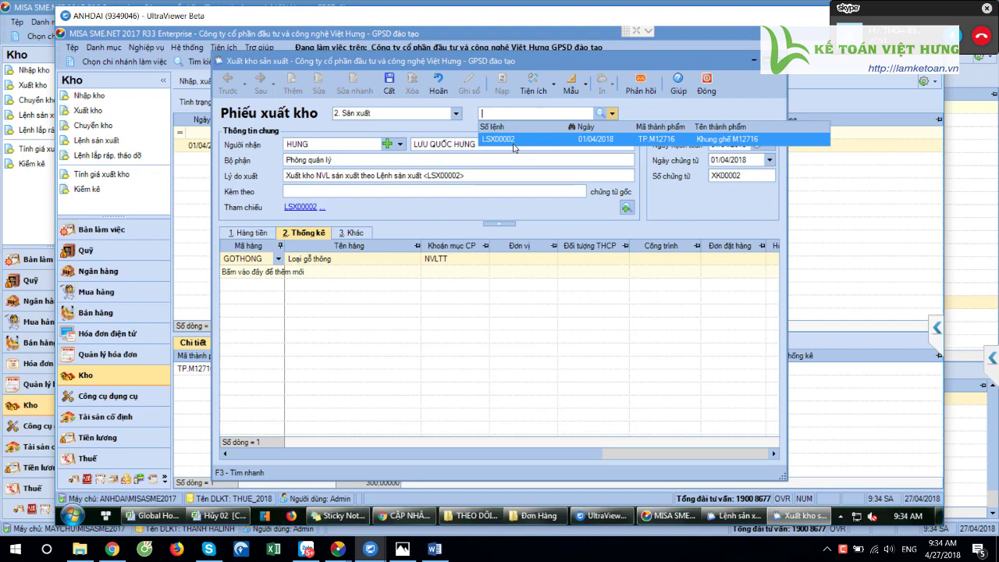
{"action": "left_click", "coordinate": [594, 139]}
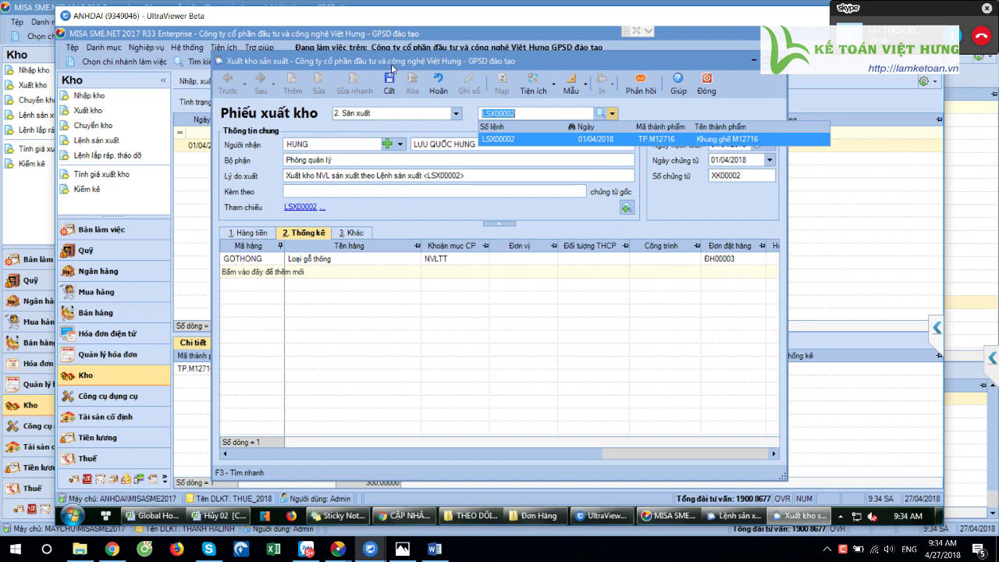
{"action": "left_click", "coordinate": [437, 100]}
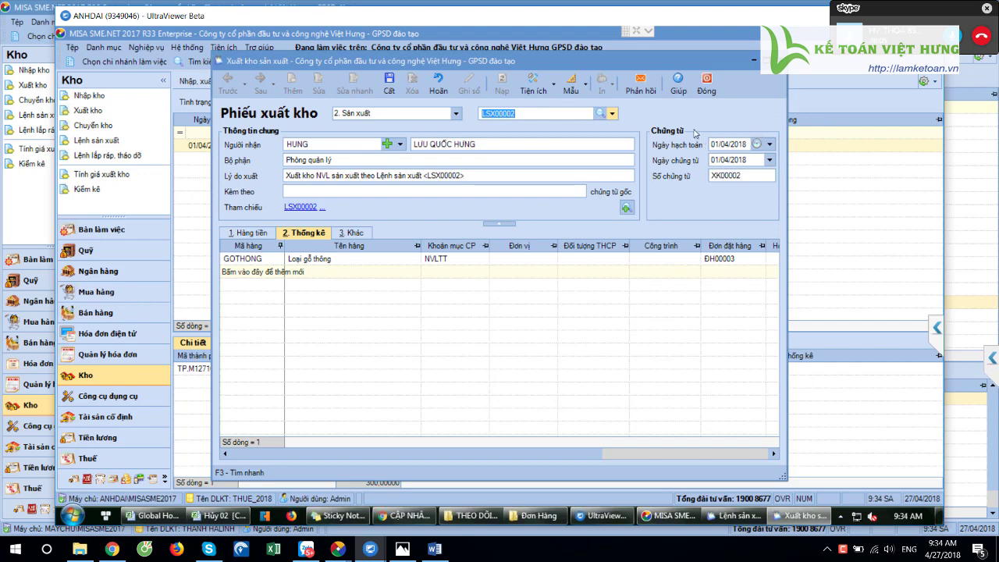
{"action": "left_click", "coordinate": [388, 85]}
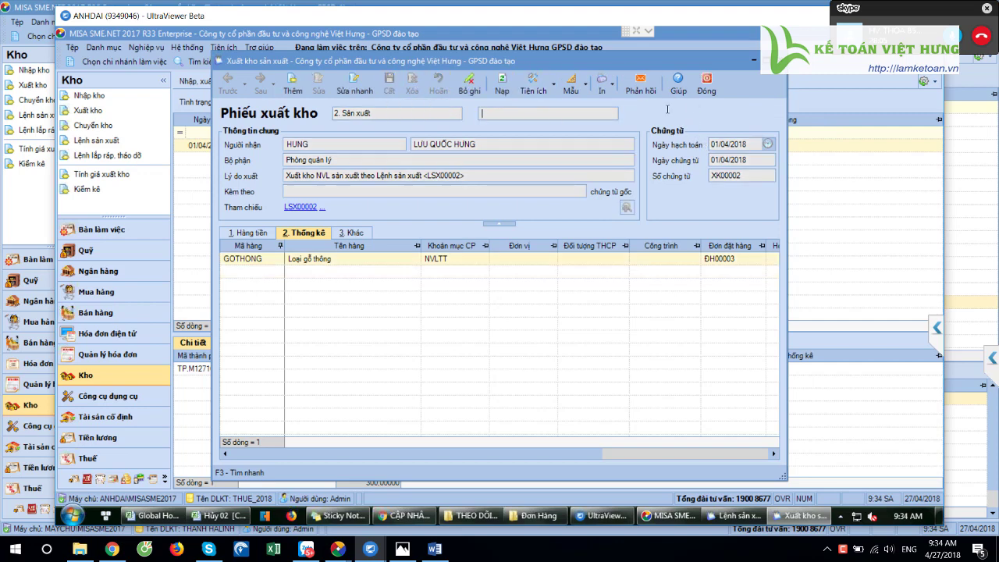
Close the open forms and reopen production order LSX00002 from the list.
{"action": "left_click", "coordinate": [707, 84]}
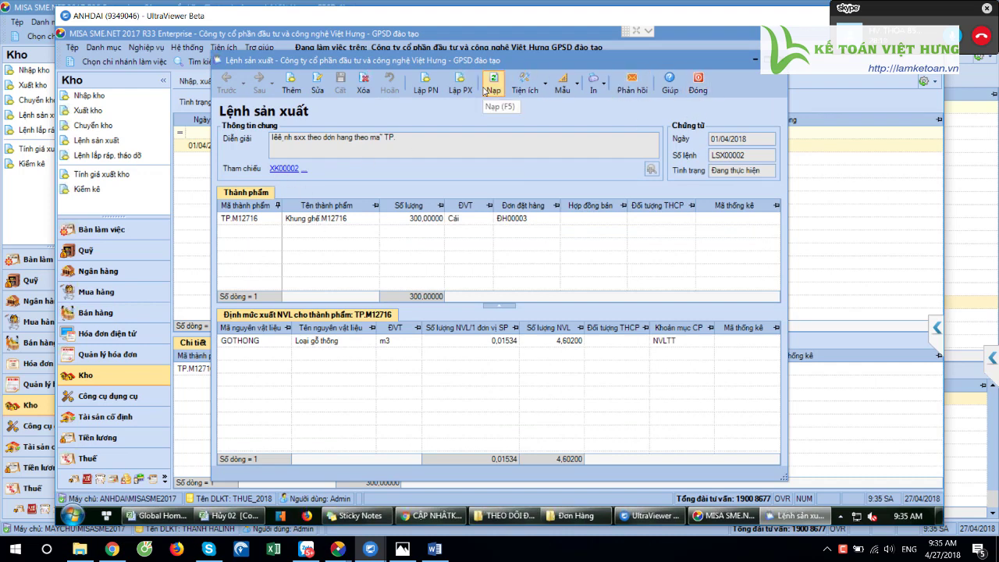
{"action": "left_click", "coordinate": [697, 84]}
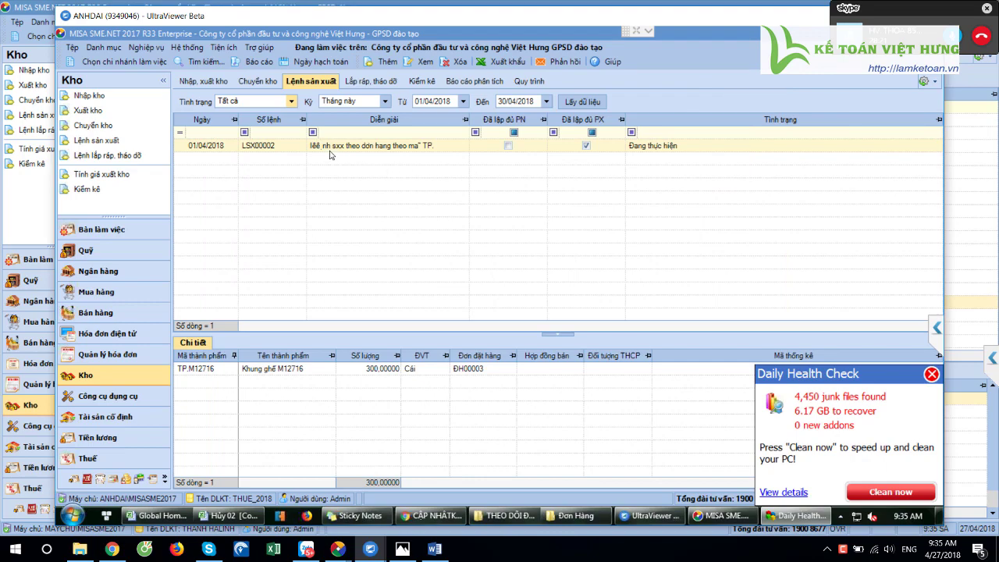
{"action": "left_click", "coordinate": [281, 150]}
{"action": "double_click", "coordinate": [287, 153]}
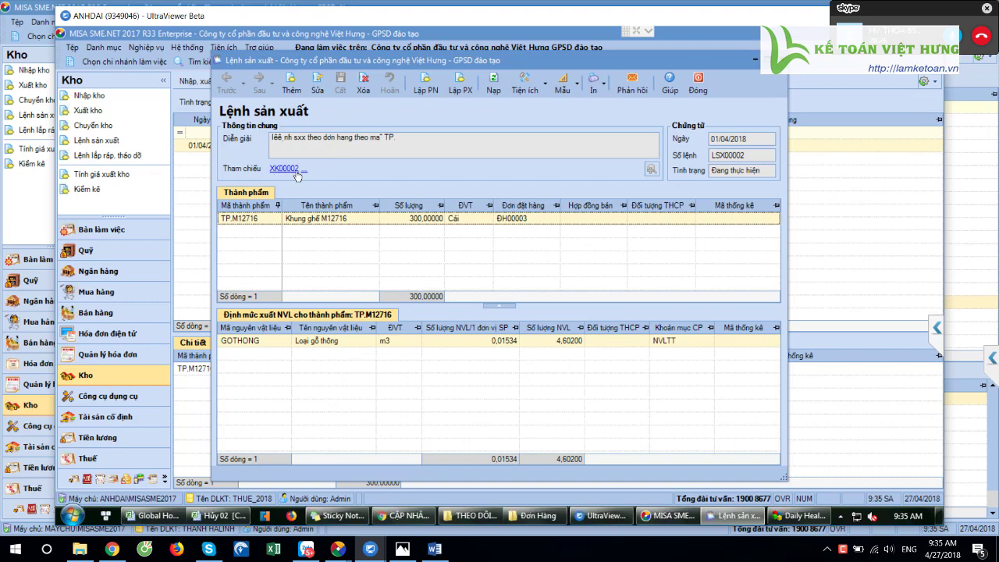
Open linked slip XK00002, unpost it, delete it, and close the order window.
{"action": "left_click", "coordinate": [295, 174]}
{"action": "left_click", "coordinate": [470, 86]}
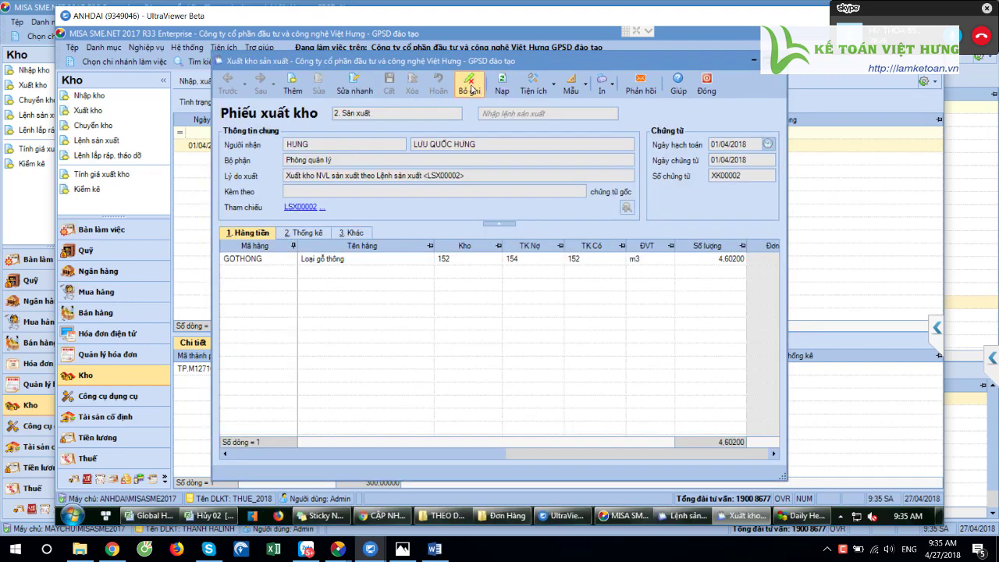
{"action": "left_click", "coordinate": [410, 90]}
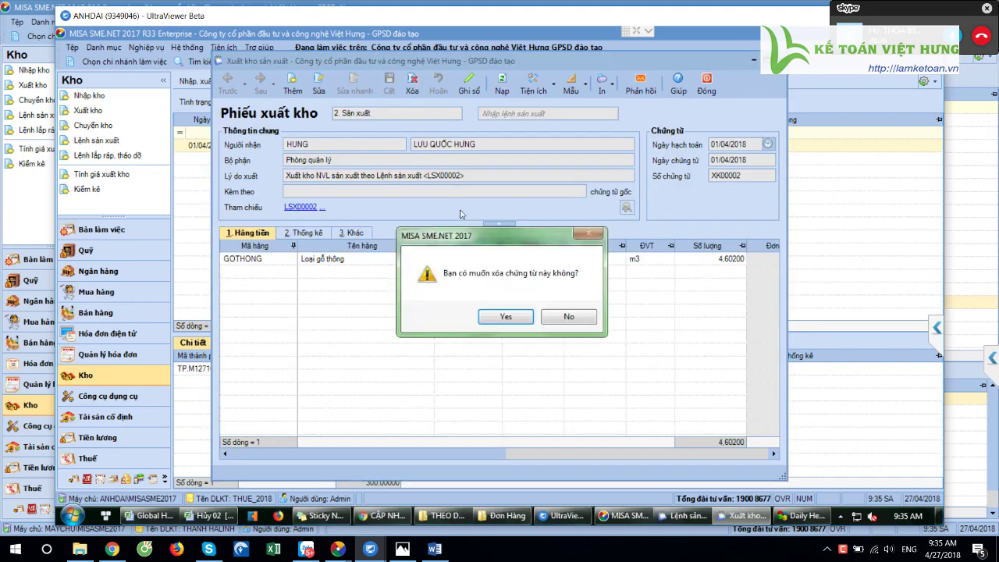
{"action": "left_click", "coordinate": [508, 316]}
{"action": "left_click", "coordinate": [697, 85]}
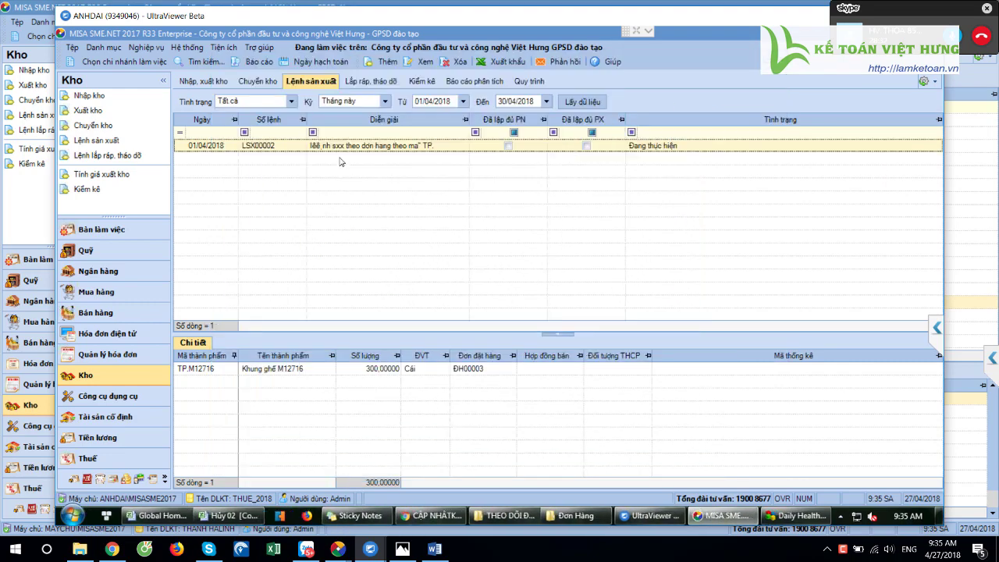
Delete production order LSX00002 and cancel the item edit dialog.
{"action": "key", "text": "ctrl+d"}
{"action": "left_click", "coordinate": [537, 317]}
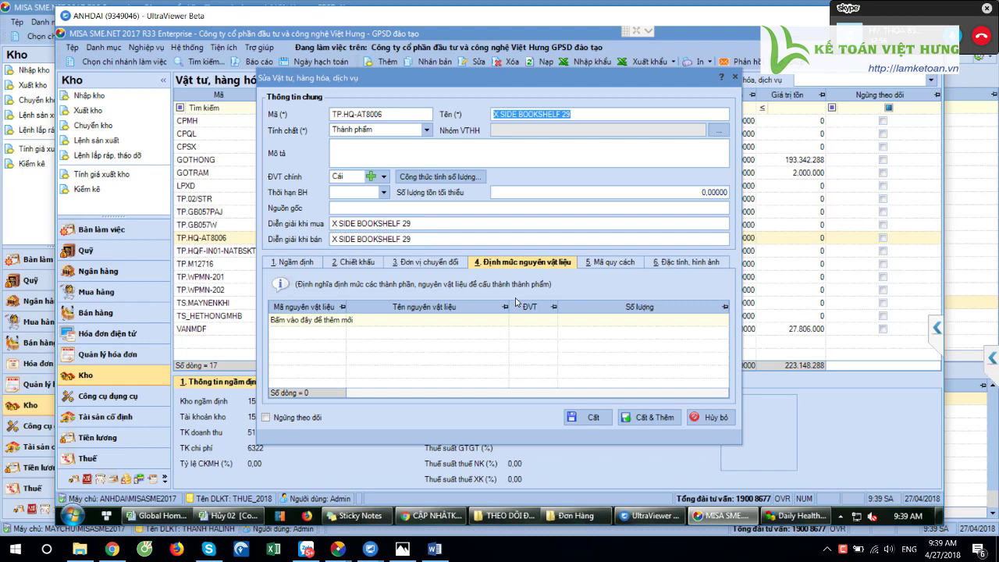
{"action": "left_click", "coordinate": [709, 417]}
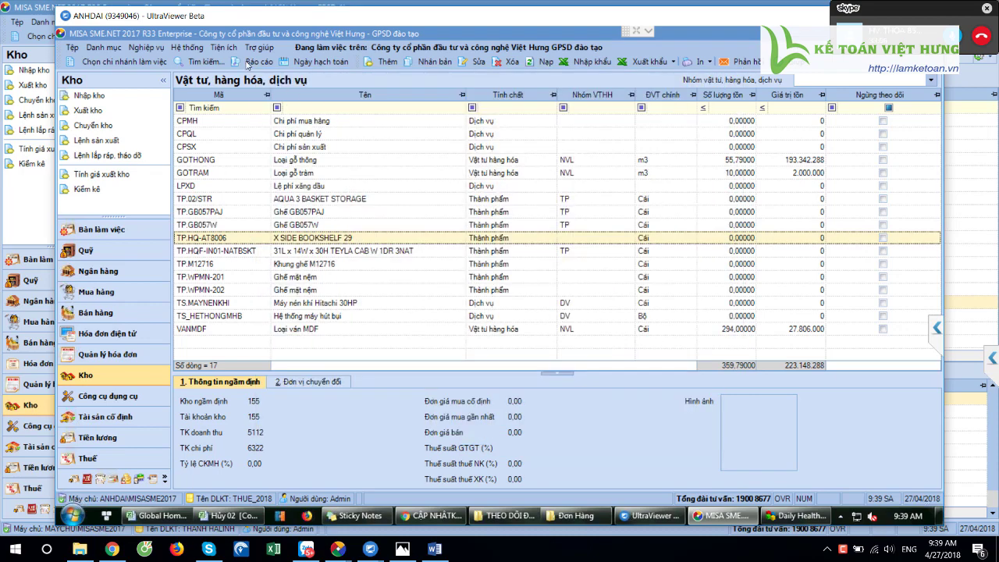
View the report catalogue, then switch to the Hủy 02 workbook at cell G86.
{"action": "left_click", "coordinate": [256, 62]}
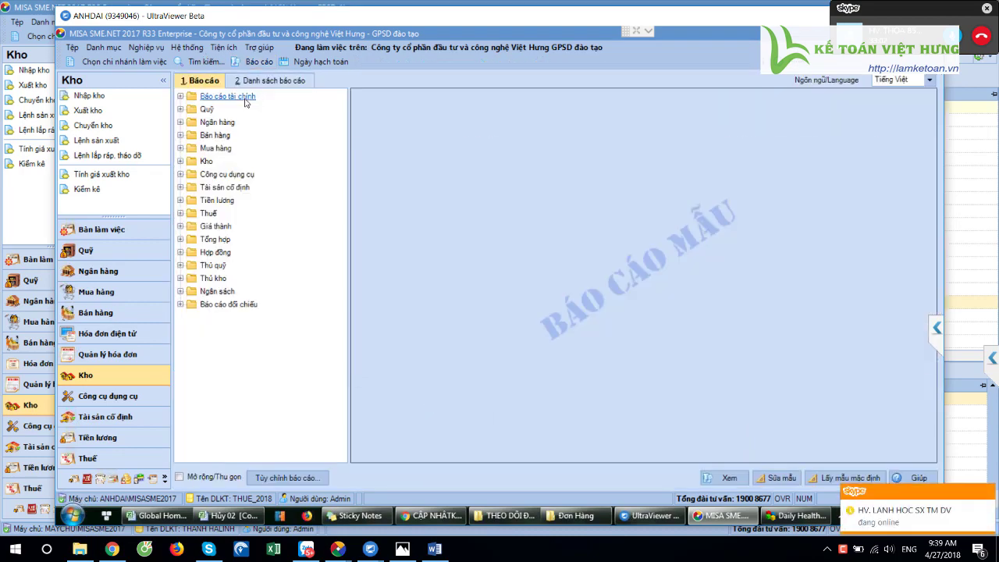
{"action": "left_click", "coordinate": [246, 483]}
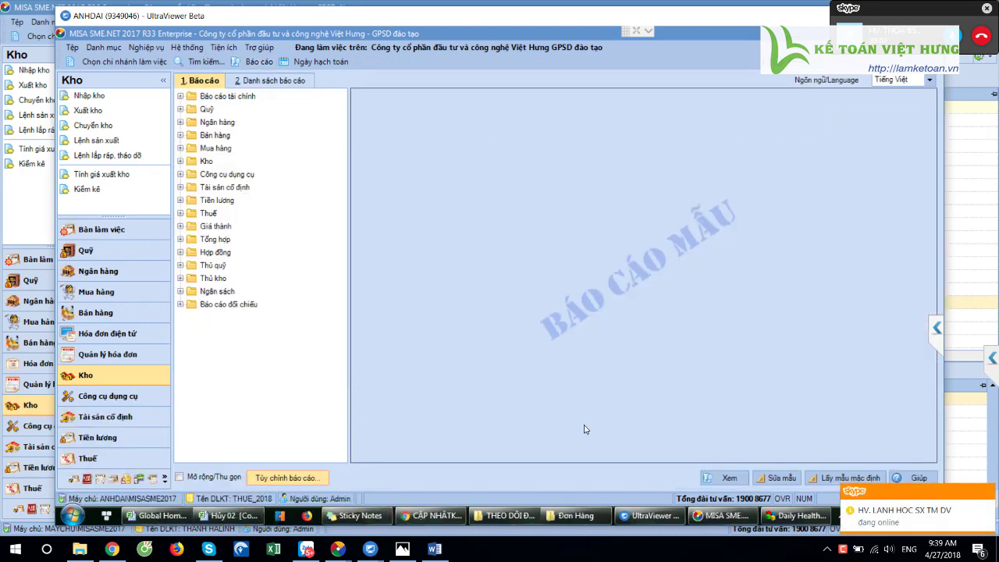
{"action": "left_click", "coordinate": [638, 281]}
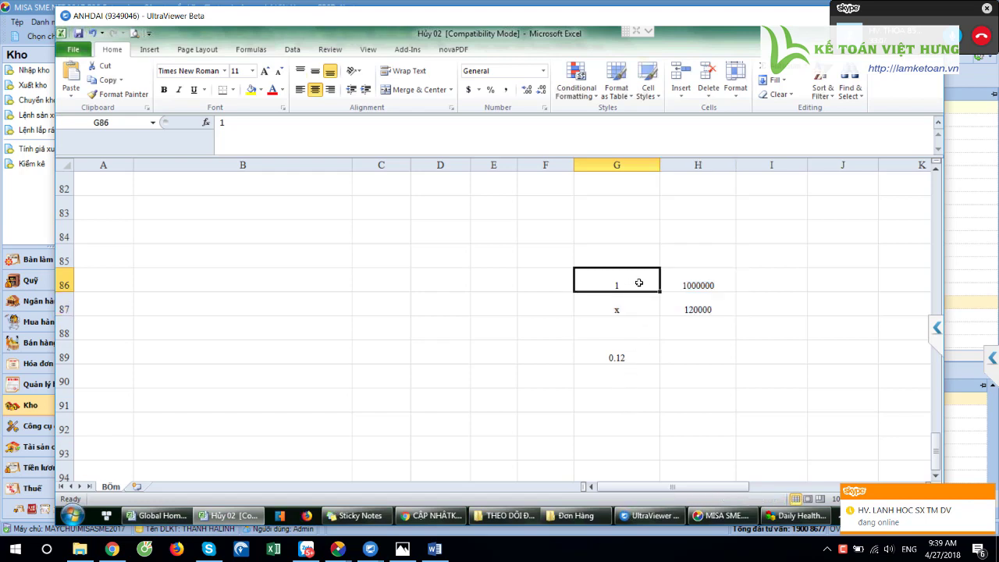
Replace the ratio in G86 with 5.
{"action": "left_click", "coordinate": [690, 288]}
{"action": "left_click", "coordinate": [625, 288]}
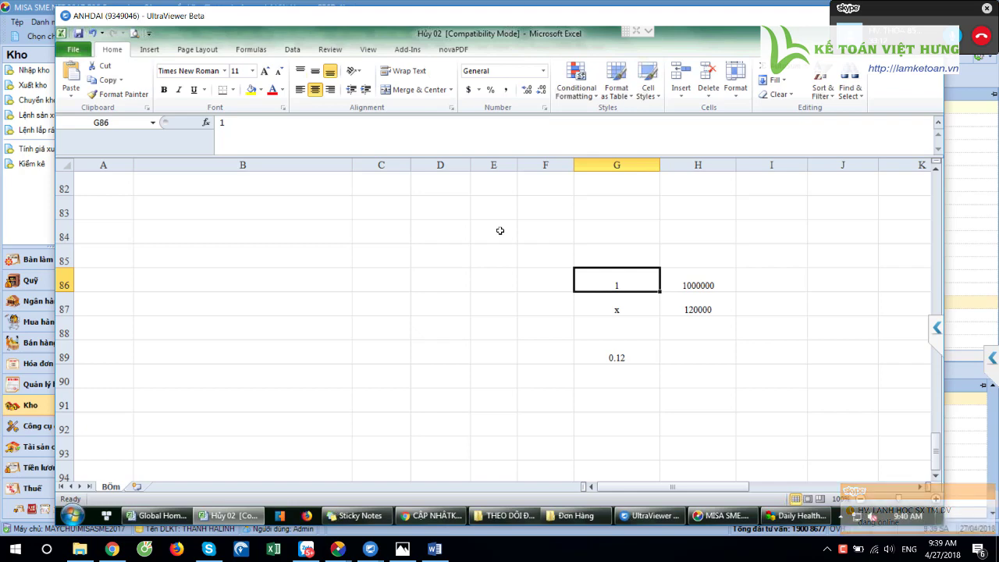
{"action": "type", "text": "4"}
{"action": "key", "text": "BackSpace"}
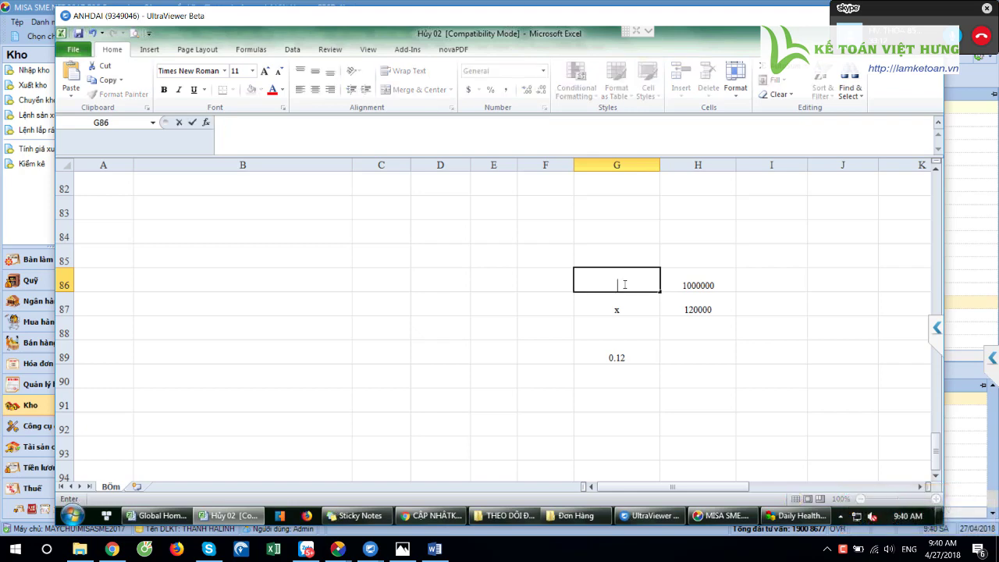
{"action": "type", "text": "5"}
{"action": "key", "text": "Return"}
{"action": "left_click", "coordinate": [669, 278]}
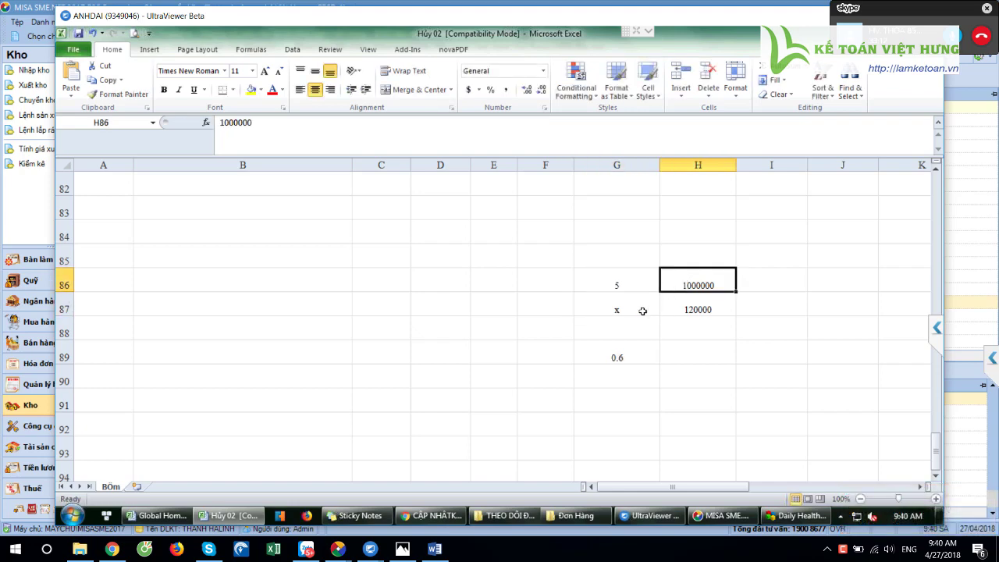
Check H87 and the G89 formula =H87*G86/H86, now giving 0.6.
{"action": "left_click", "coordinate": [699, 310]}
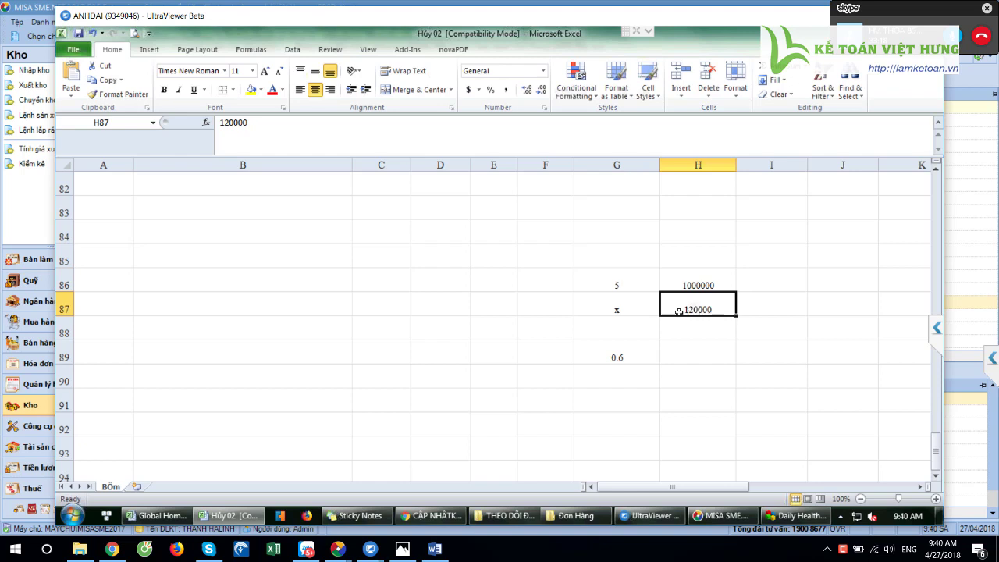
{"action": "left_click", "coordinate": [626, 357]}
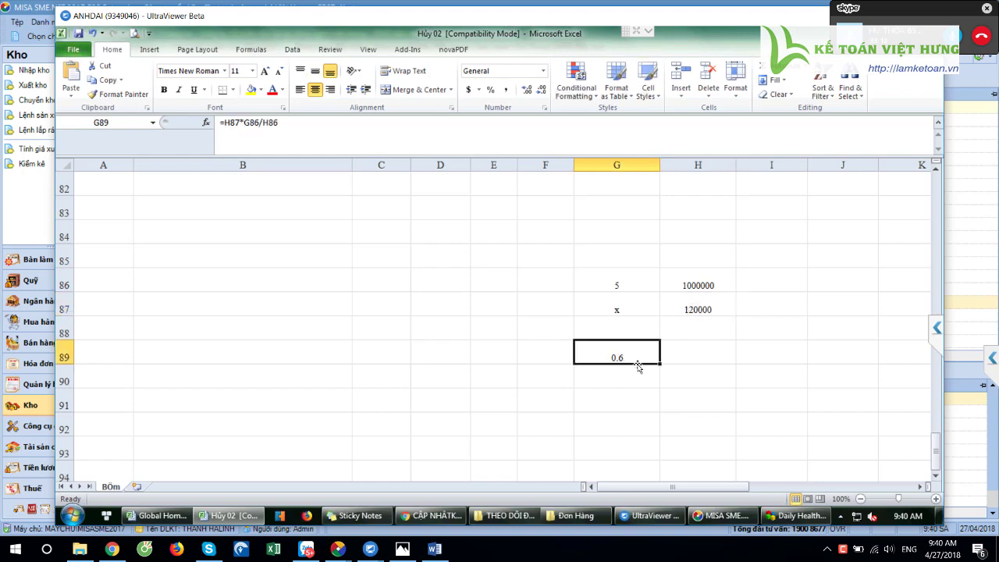
{"action": "left_click", "coordinate": [629, 285]}
{"action": "left_click", "coordinate": [698, 284]}
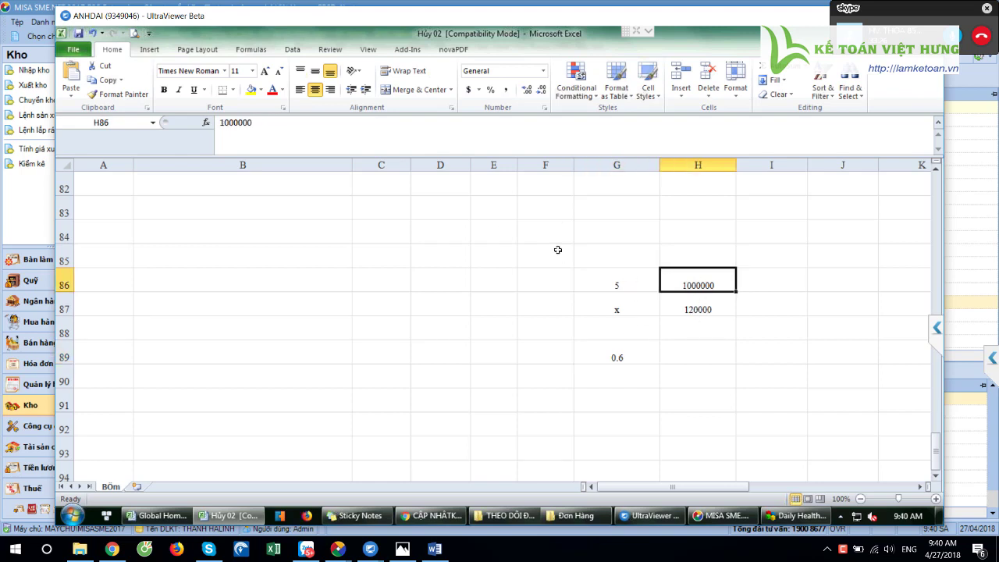
{"action": "left_click", "coordinate": [667, 316]}
{"action": "left_click", "coordinate": [635, 309]}
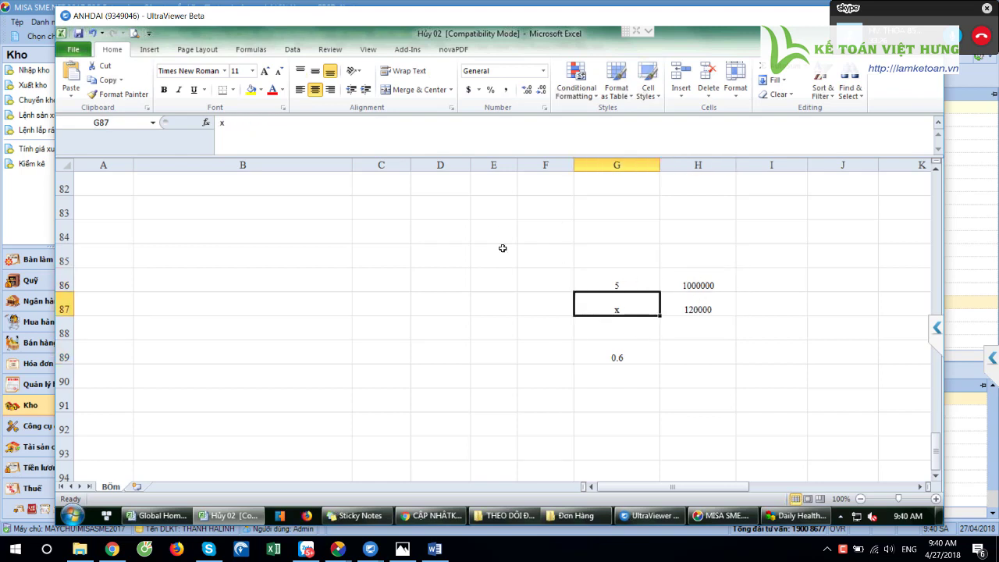
{"action": "left_click", "coordinate": [631, 357]}
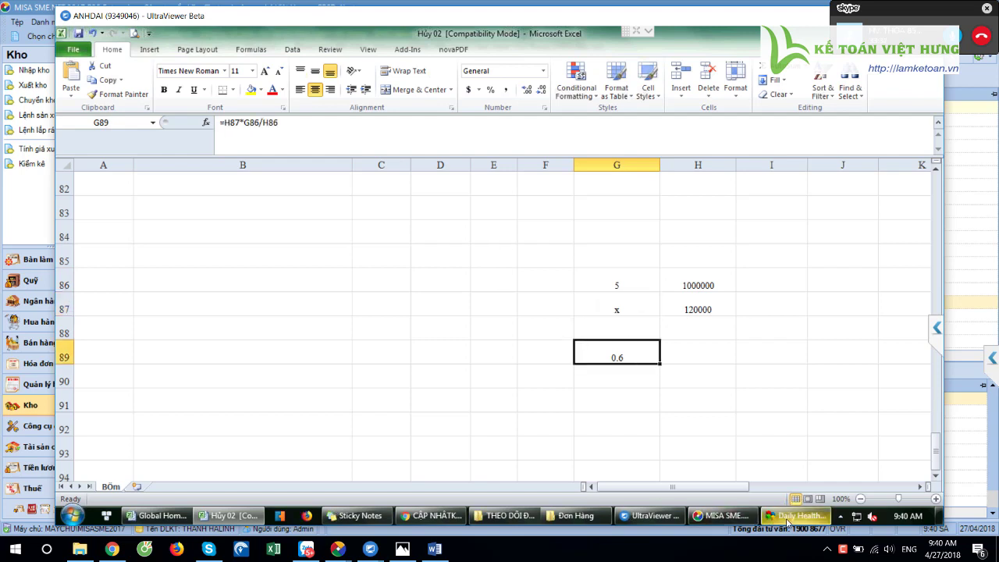
Re-check proportion cells G86, H86, H87 and G87, then select empty cell I86.
{"action": "mouse_move", "coordinate": [786, 523]}
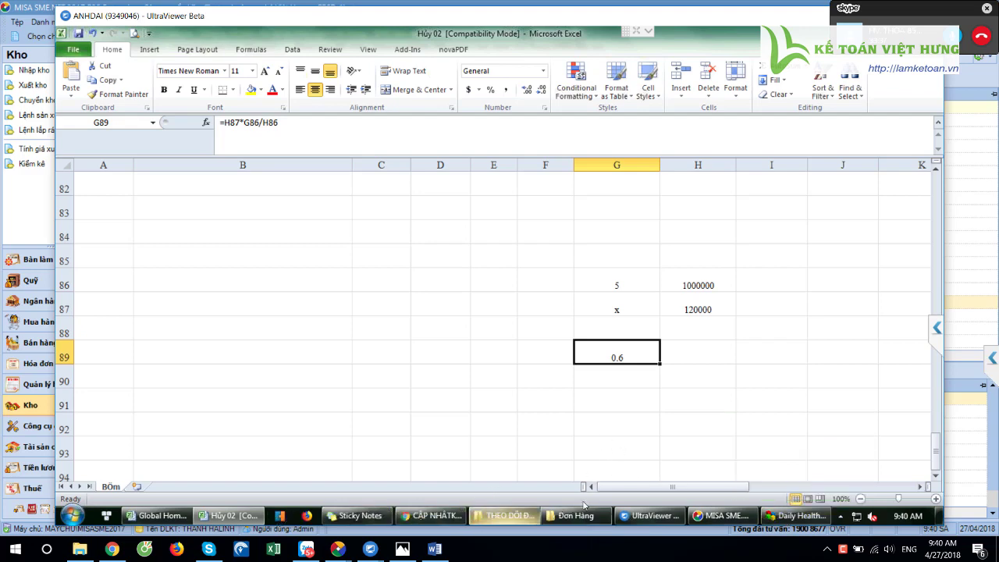
{"action": "mouse_move", "coordinate": [726, 517]}
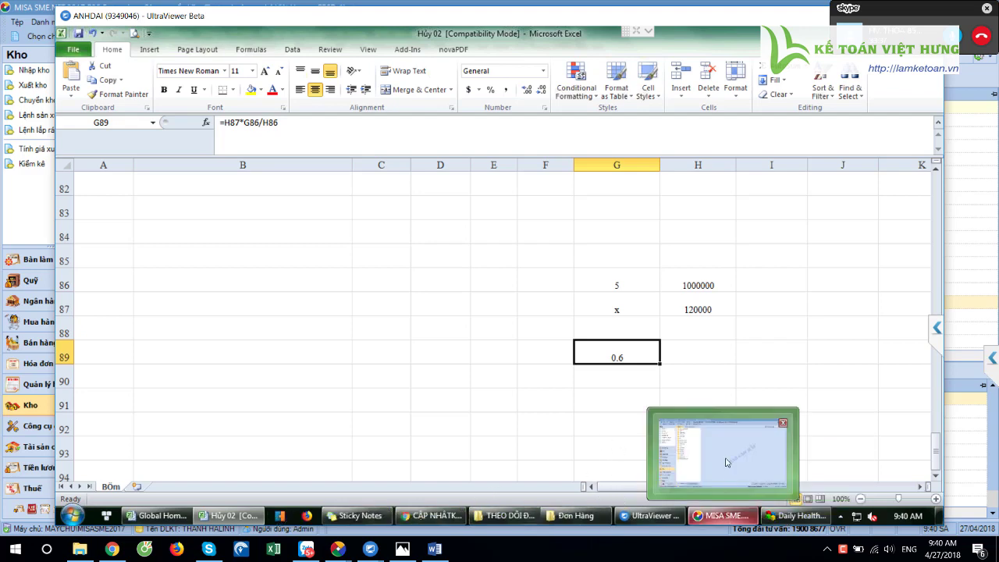
{"action": "left_click", "coordinate": [710, 488]}
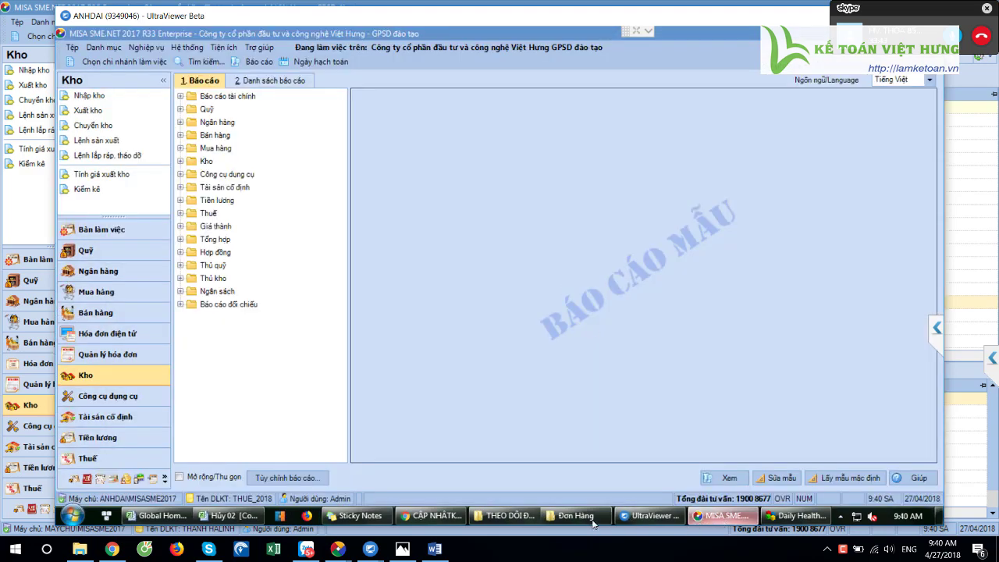
{"action": "left_click", "coordinate": [228, 516]}
{"action": "left_click", "coordinate": [636, 289]}
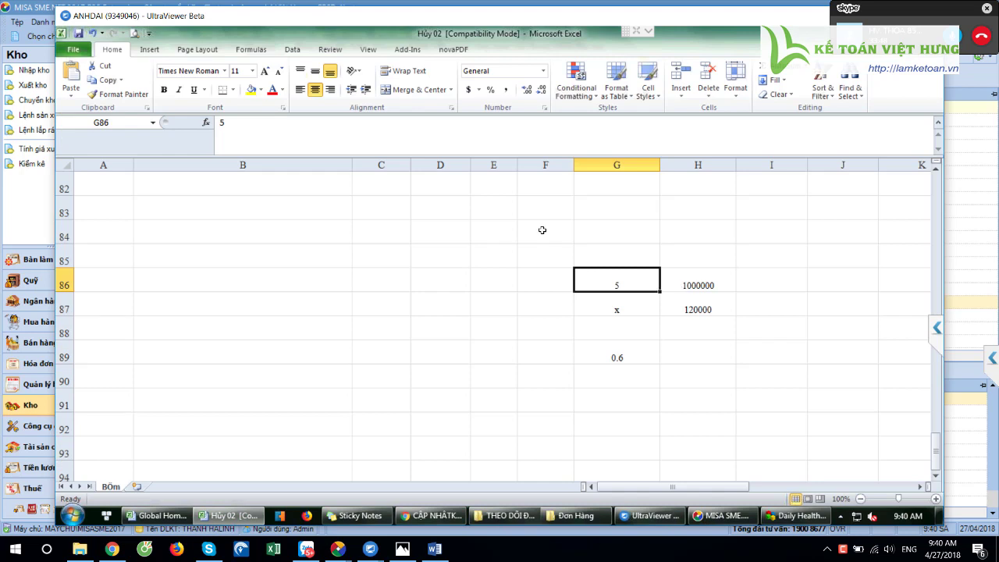
{"action": "left_click", "coordinate": [681, 286]}
{"action": "left_click", "coordinate": [705, 308]}
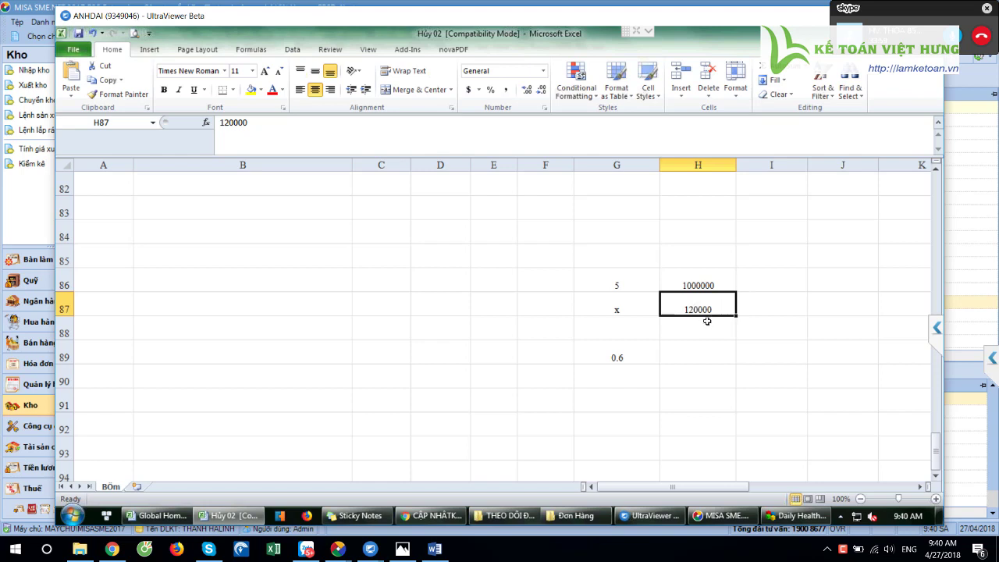
{"action": "left_click", "coordinate": [633, 310]}
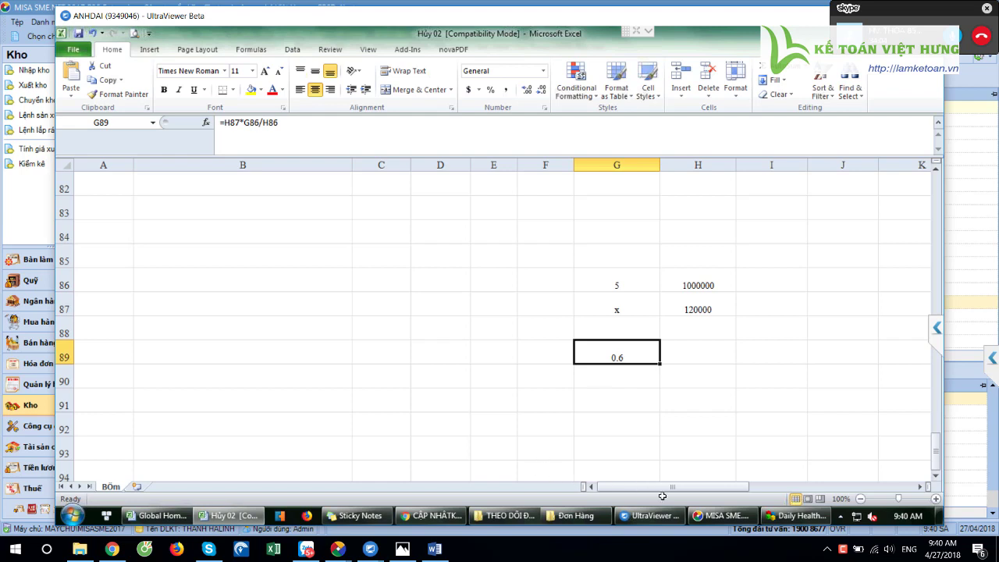
{"action": "mouse_move", "coordinate": [739, 517]}
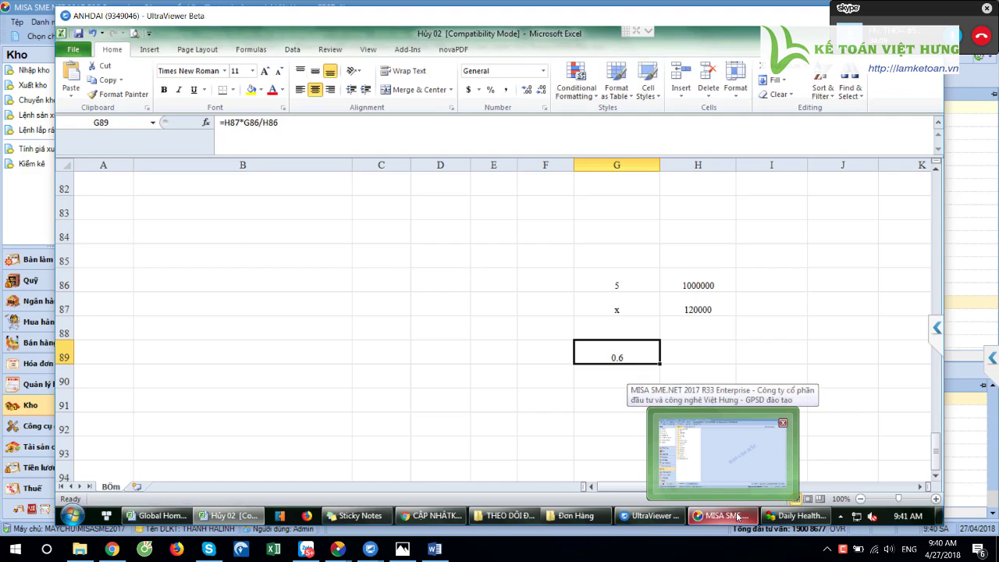
{"action": "left_click", "coordinate": [714, 311]}
{"action": "left_click", "coordinate": [763, 289]}
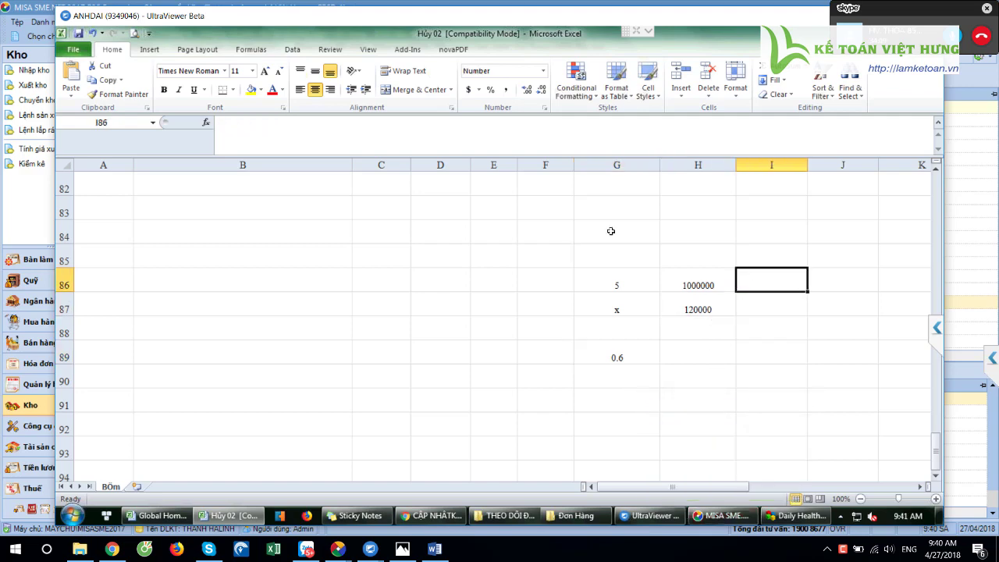
{"action": "type", "text": "200000"}
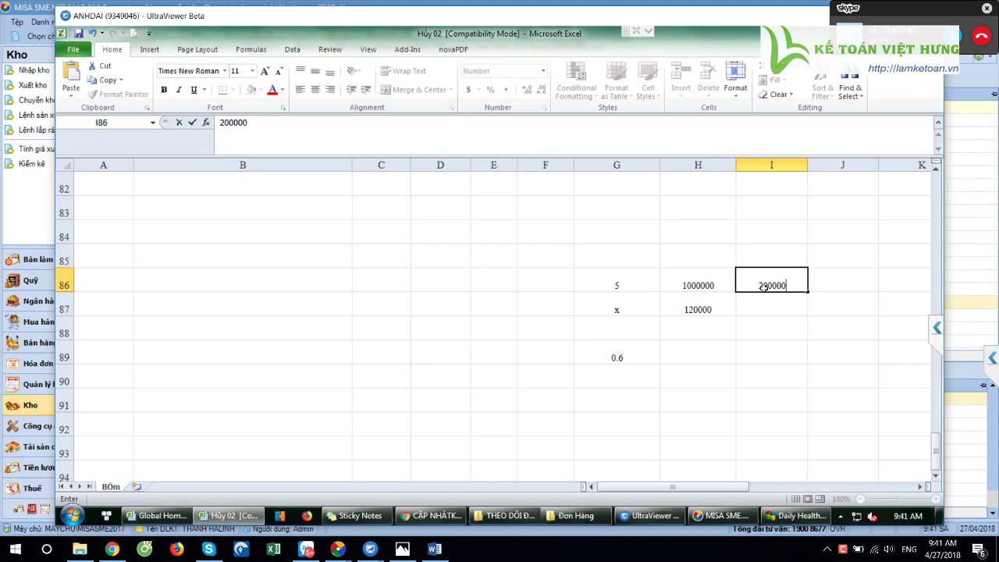
{"action": "key", "text": "Return"}
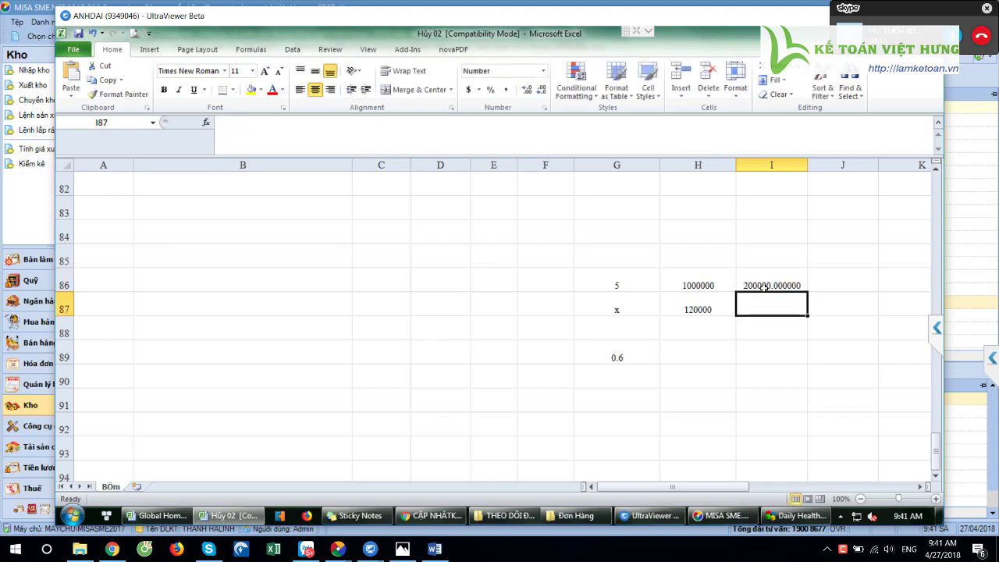
{"action": "left_click", "coordinate": [763, 287]}
{"action": "key", "text": "Left"}
{"action": "key", "text": "Down"}
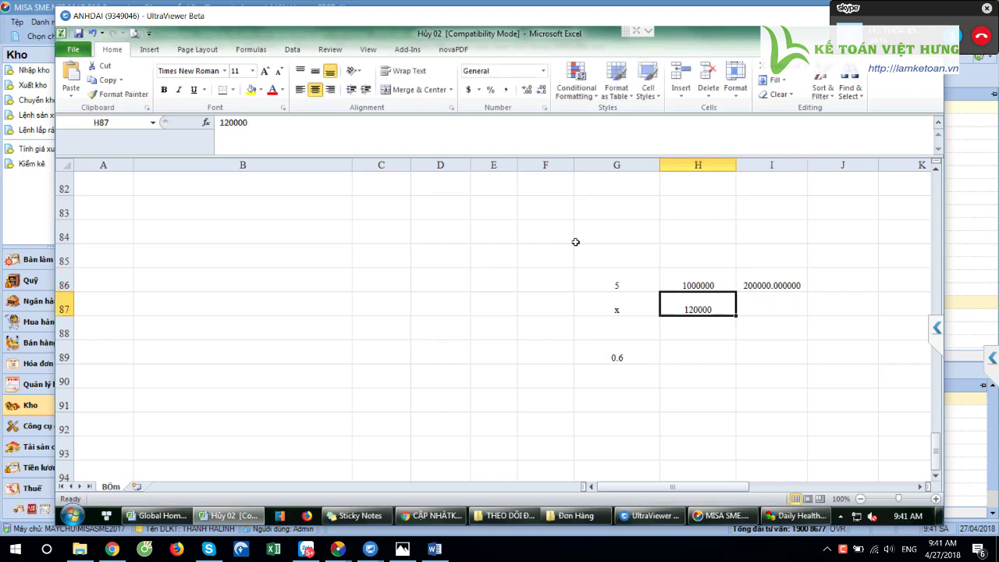
{"action": "left_click_drag", "start_coordinate": [637, 312], "coordinate": [698, 313]}
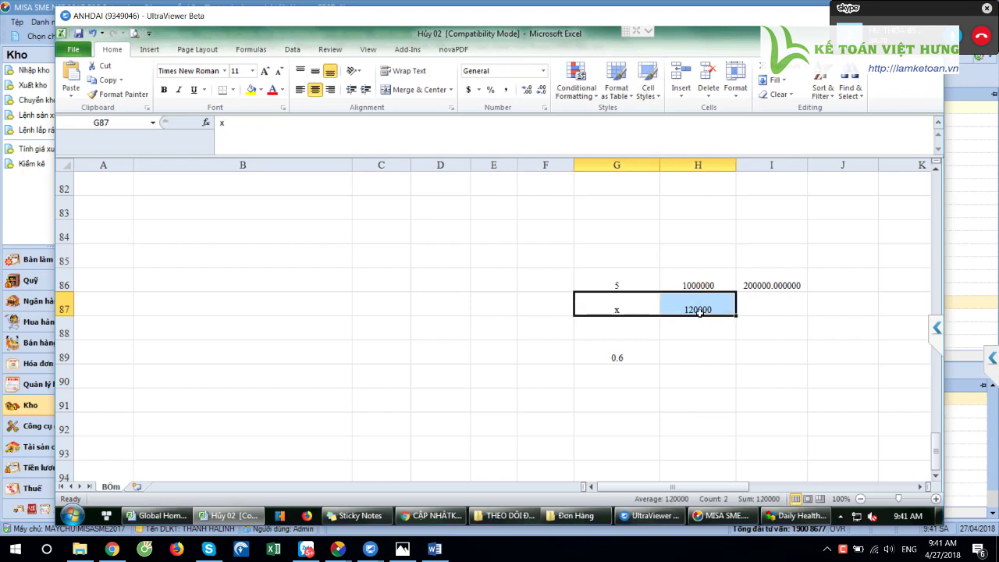
{"action": "left_click", "coordinate": [630, 285]}
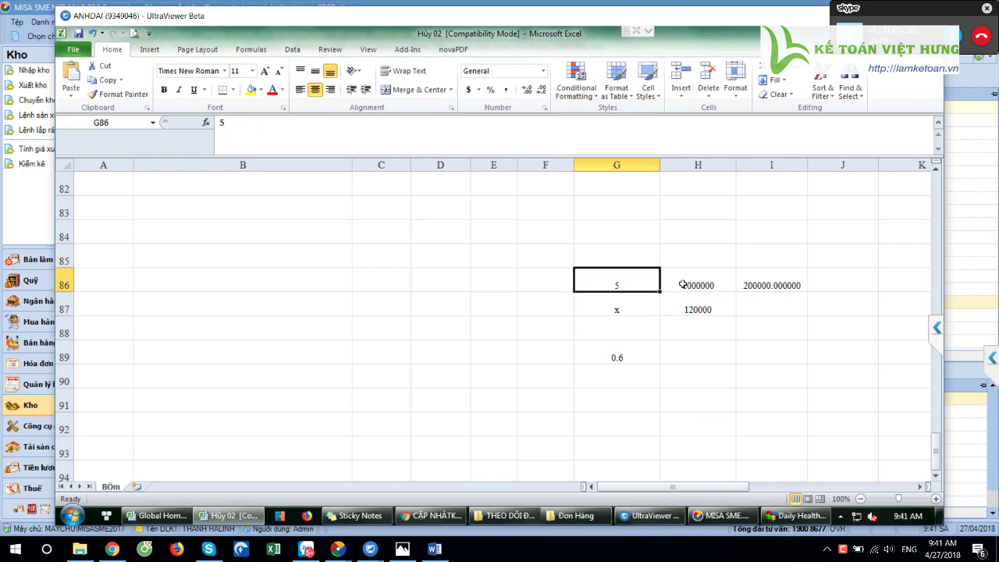
{"action": "left_click", "coordinate": [685, 284]}
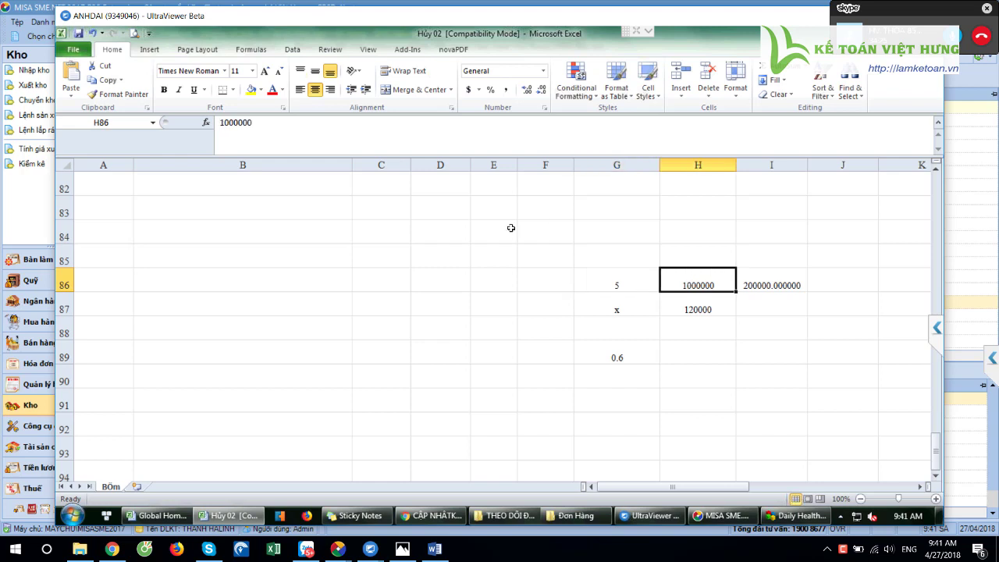
{"action": "left_click", "coordinate": [648, 285]}
{"action": "left_click", "coordinate": [690, 286]}
{"action": "left_click", "coordinate": [642, 286]}
{"action": "left_click", "coordinate": [694, 288]}
{"action": "left_click", "coordinate": [656, 286]}
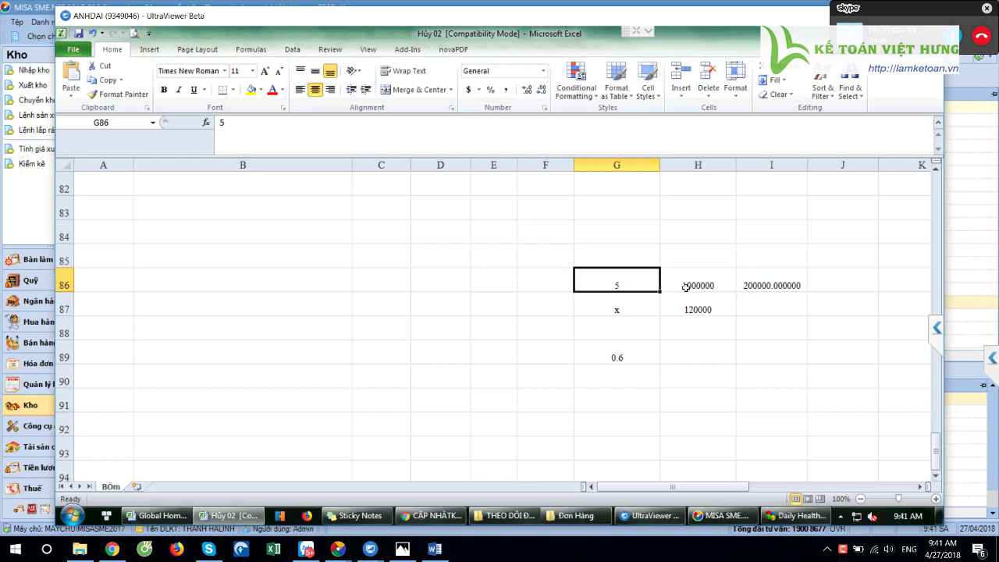
{"action": "left_click", "coordinate": [686, 284]}
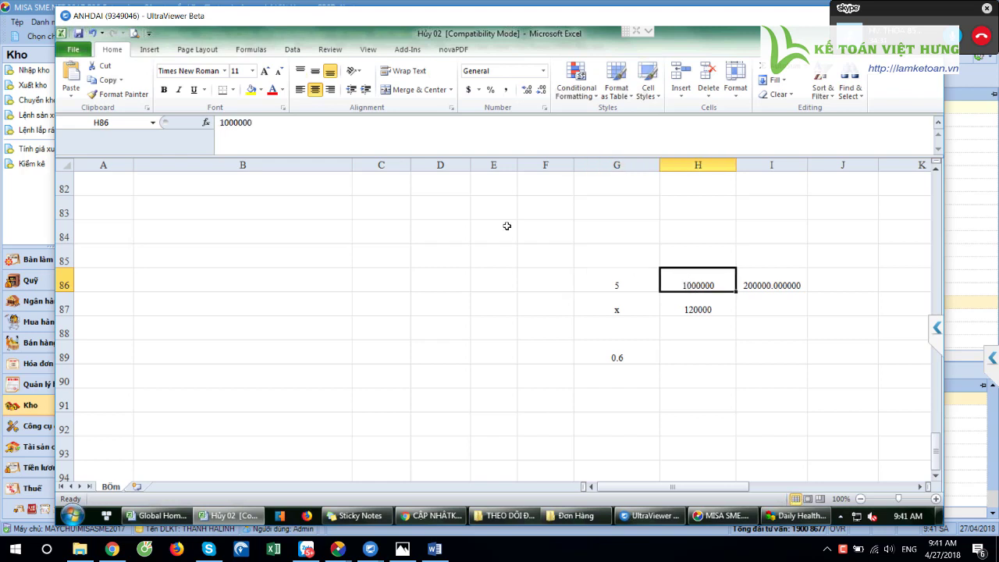
{"action": "key", "text": "Left"}
{"action": "key", "text": "Right"}
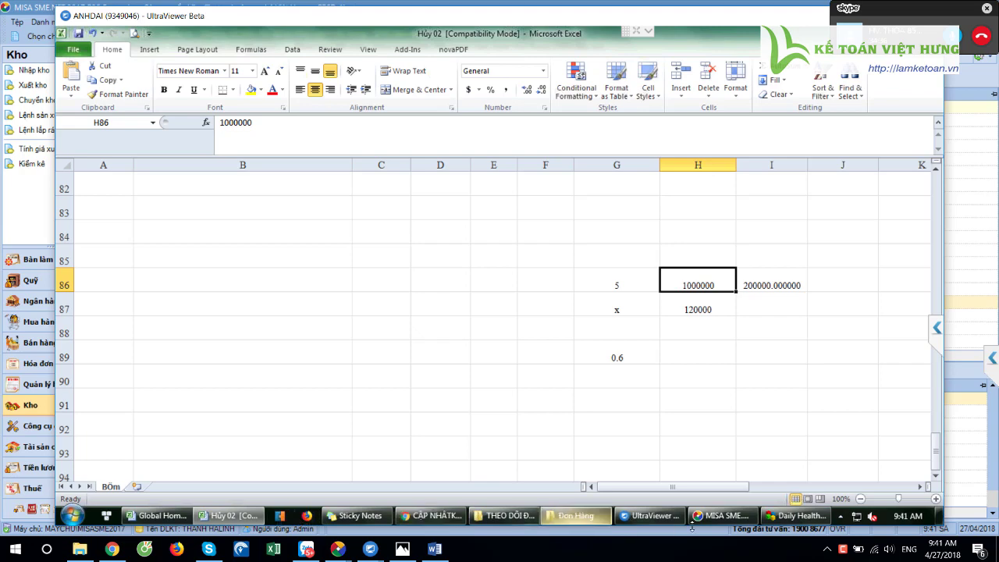
Generate the Tổng hợp tồn kho report for Tháng 1 and warehouse 152.
{"action": "left_click", "coordinate": [718, 516]}
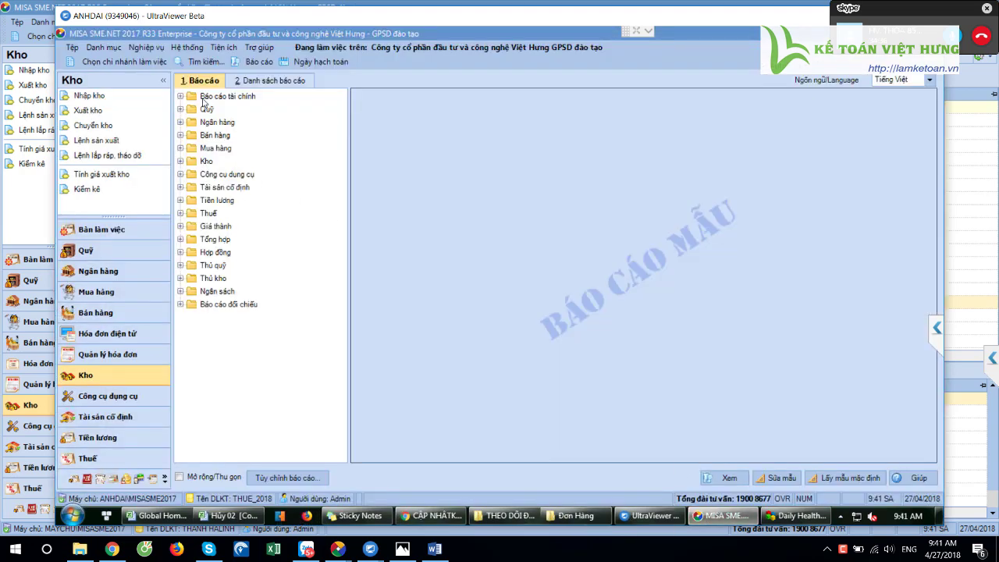
{"action": "double_click", "coordinate": [206, 160]}
{"action": "double_click", "coordinate": [242, 173]}
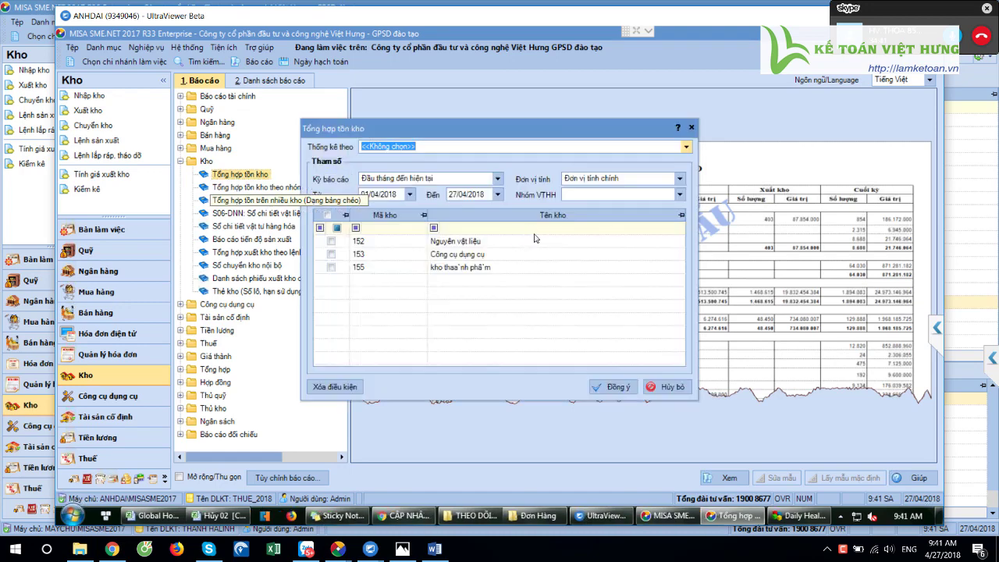
{"action": "left_click", "coordinate": [497, 179]}
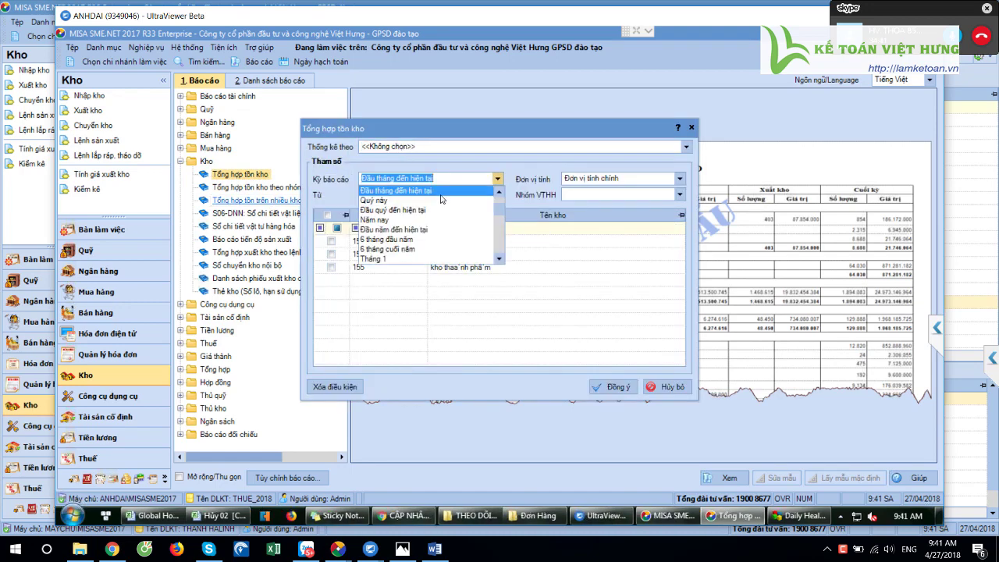
{"action": "type", "text": "1"}
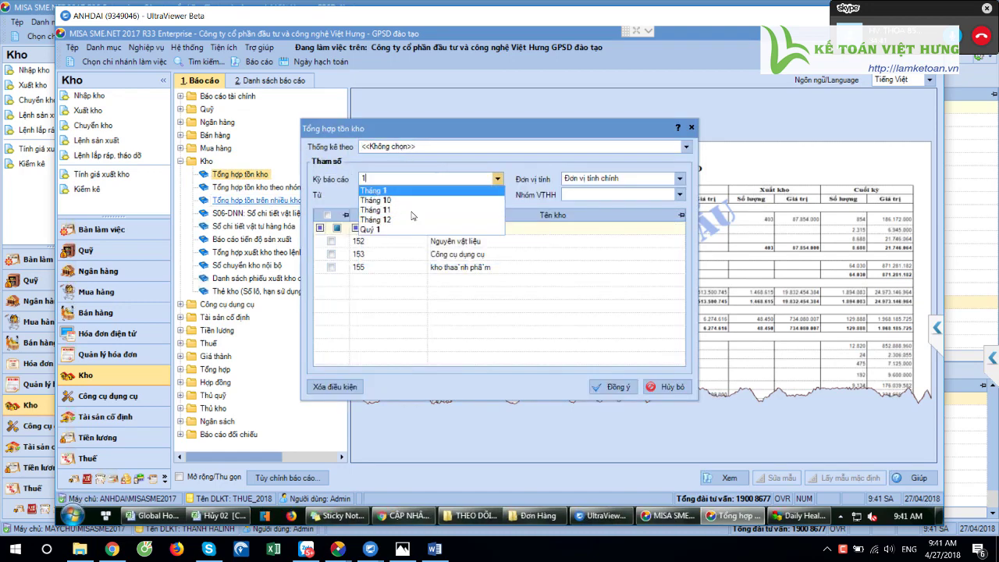
{"action": "key", "text": "Return"}
{"action": "left_click", "coordinate": [331, 241]}
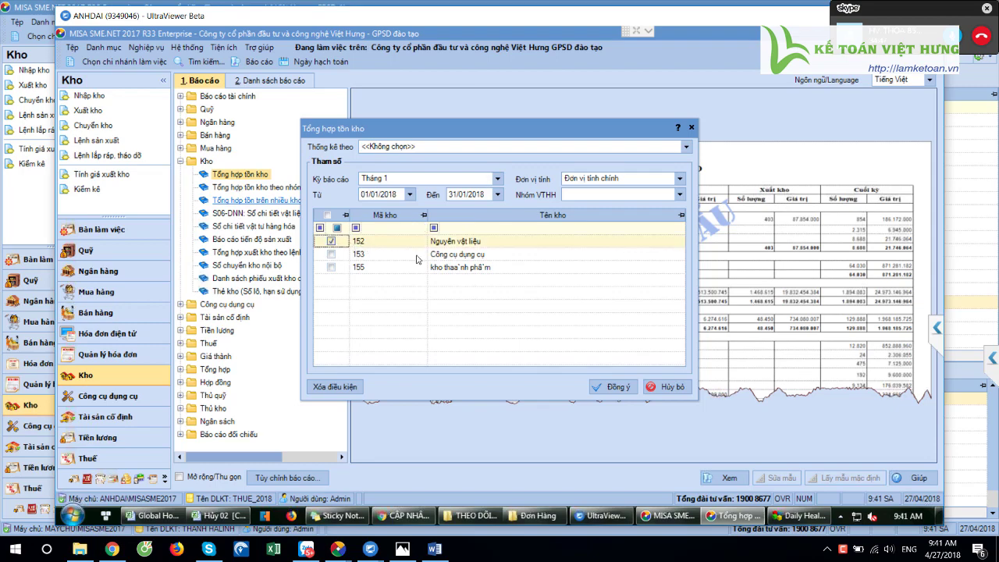
{"action": "left_click", "coordinate": [614, 388]}
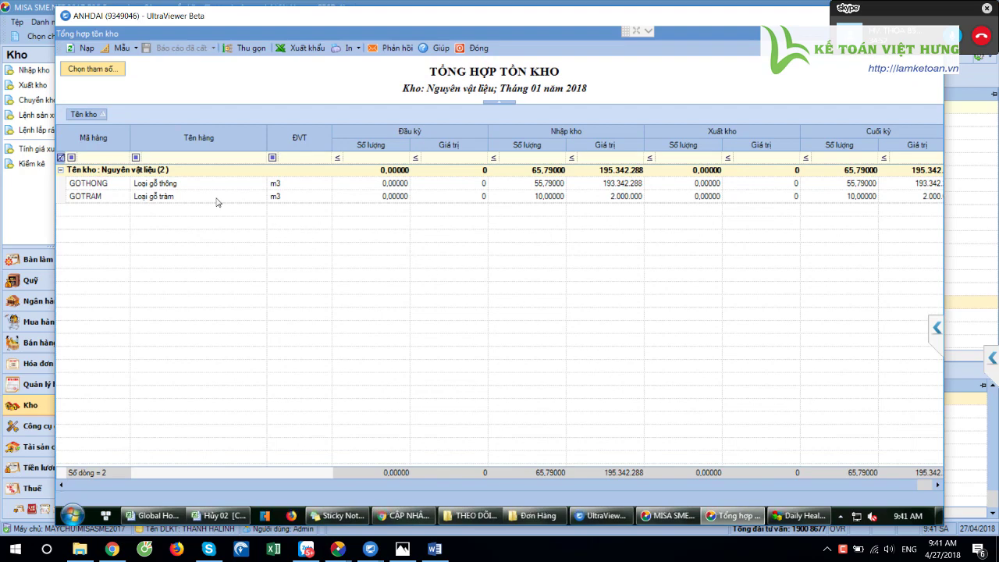
Review the GOTHONG and GOTRAM rows, then return to the Hủy 02 workbook.
{"action": "left_click", "coordinate": [102, 185]}
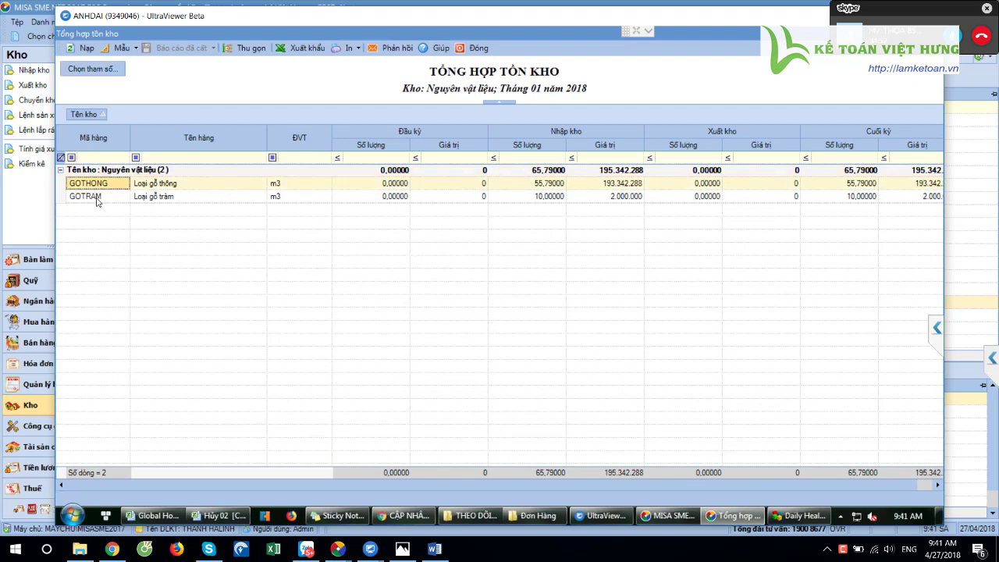
{"action": "left_click", "coordinate": [97, 199]}
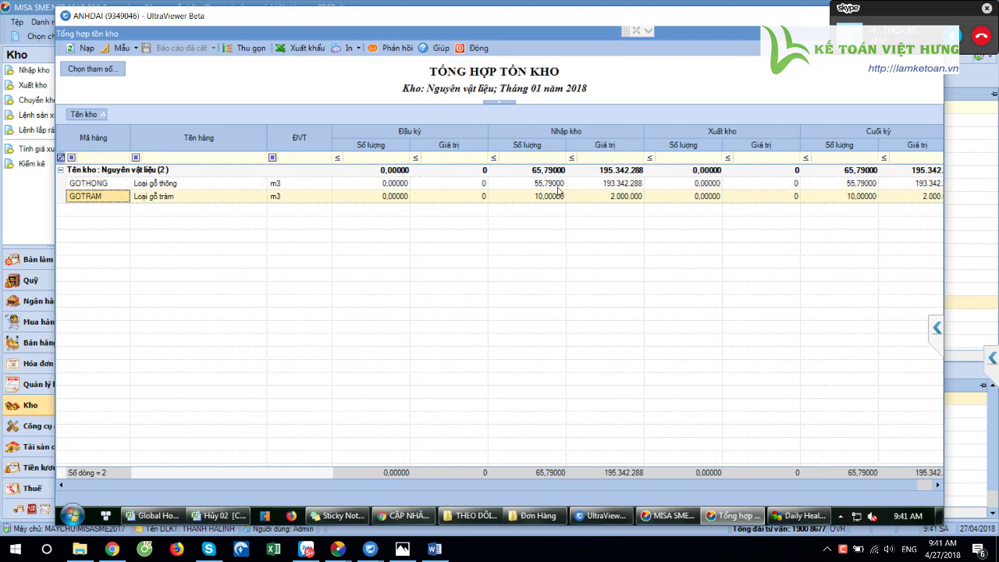
{"action": "left_click", "coordinate": [192, 186]}
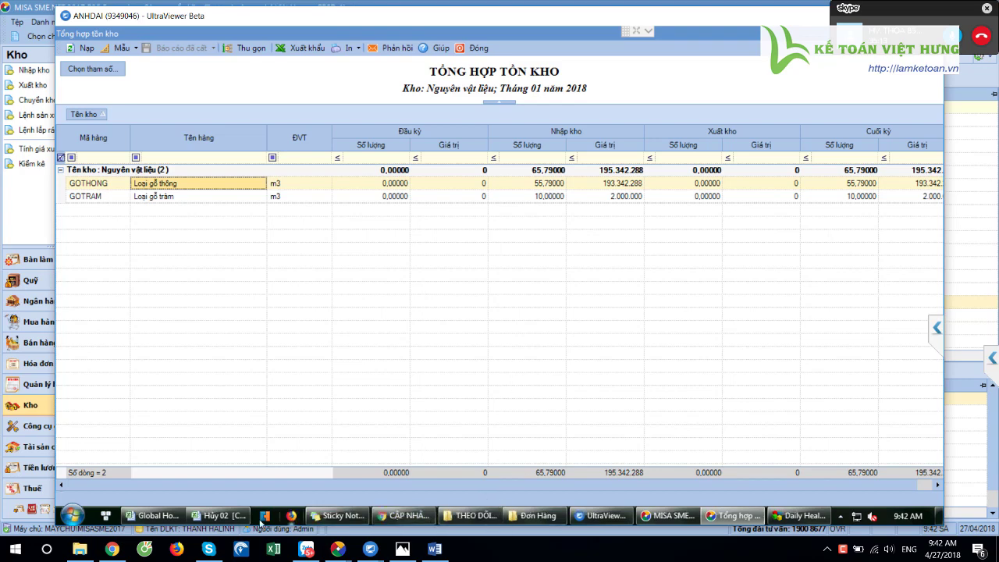
{"action": "left_click", "coordinate": [206, 519]}
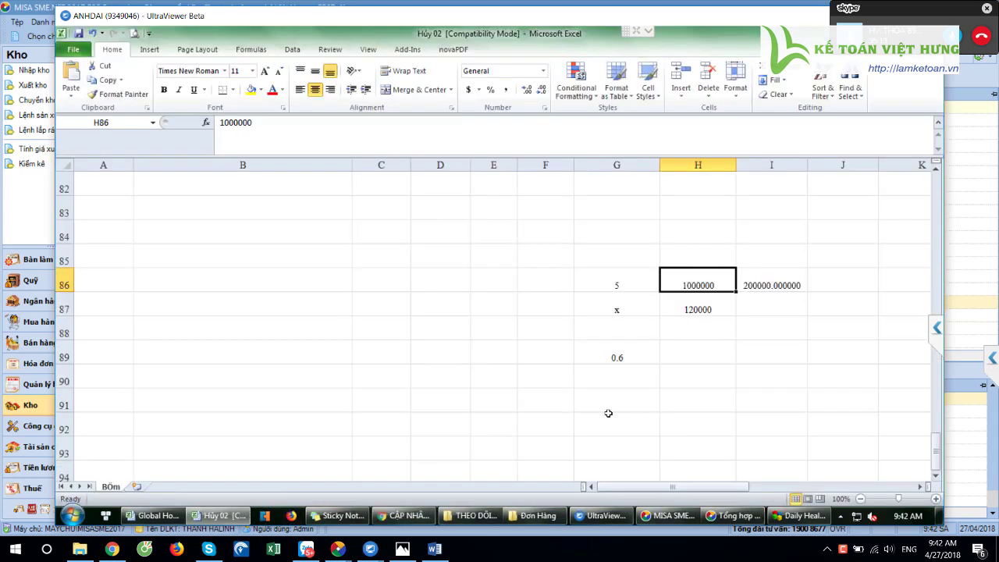
Enter 55.79 in G92, 193000000 in H92 and 120000 in H93.
{"action": "left_click", "coordinate": [608, 413]}
{"action": "type", "text": "55.79"}
{"action": "key", "text": "Tab"}
{"action": "key", "text": "alt+Tab"}
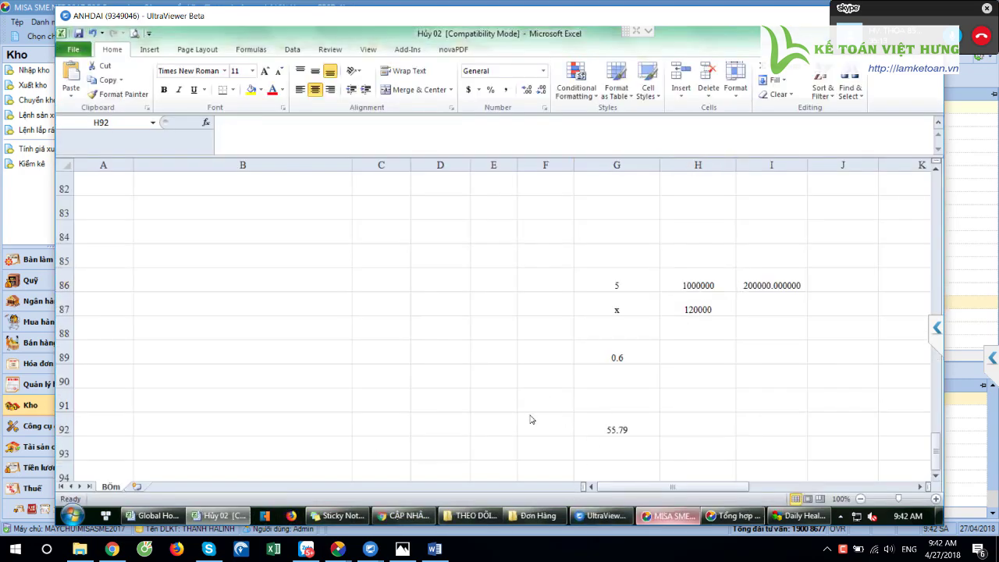
{"action": "key", "text": "alt+Tab"}
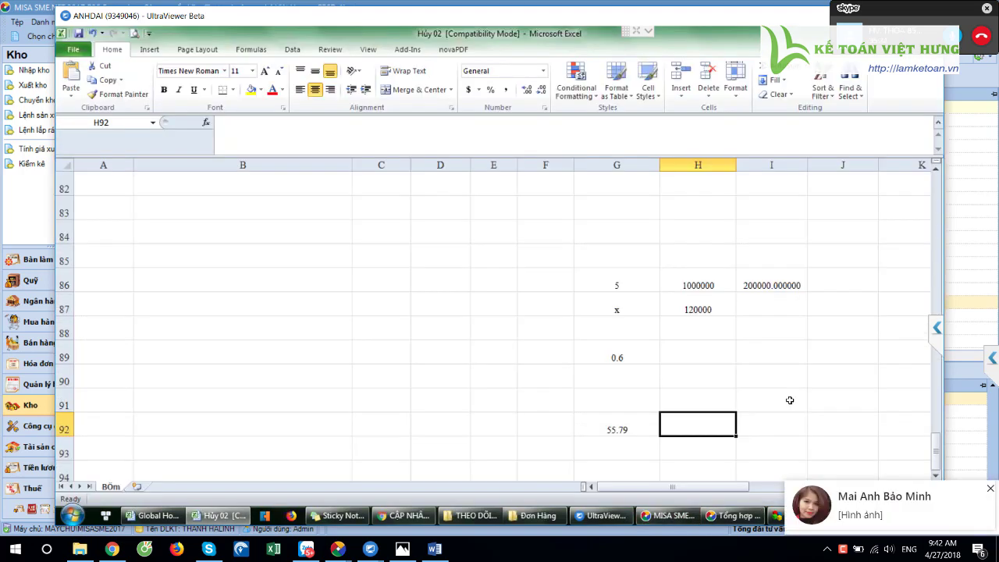
{"action": "type", "text": "193000000"}
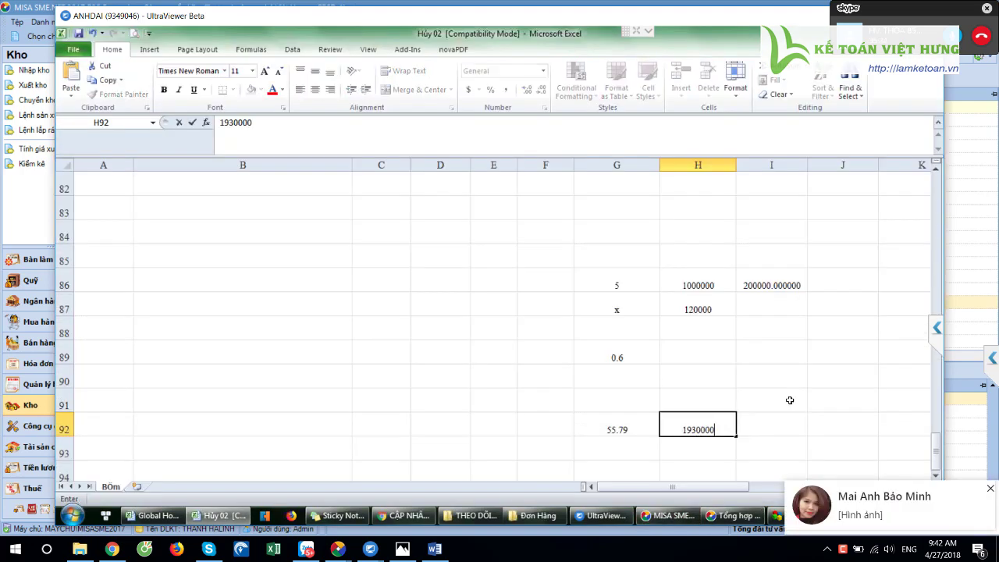
{"action": "key", "text": "Return"}
{"action": "left_click", "coordinate": [692, 451]}
{"action": "type", "text": "120000"}
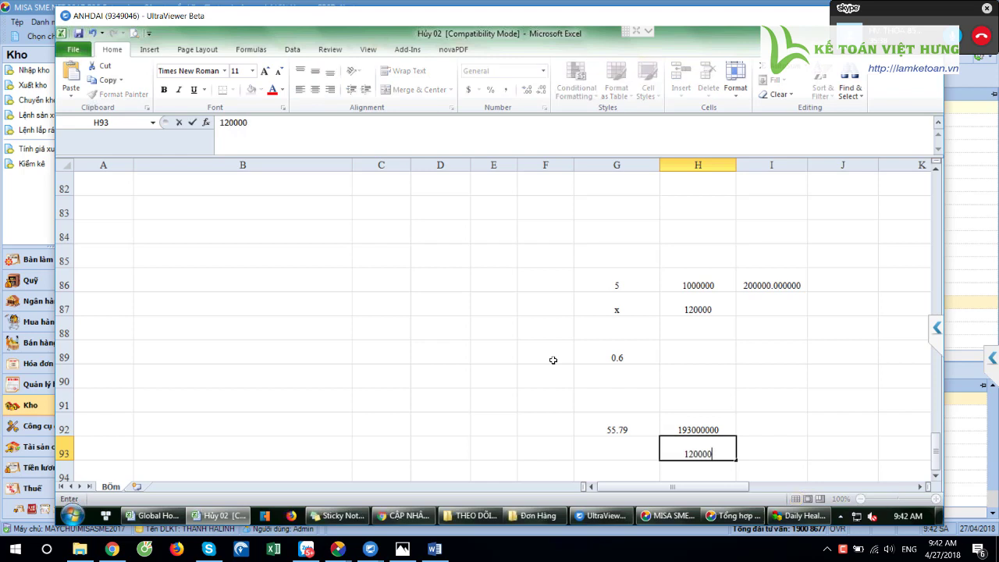
{"action": "key", "text": "Return"}
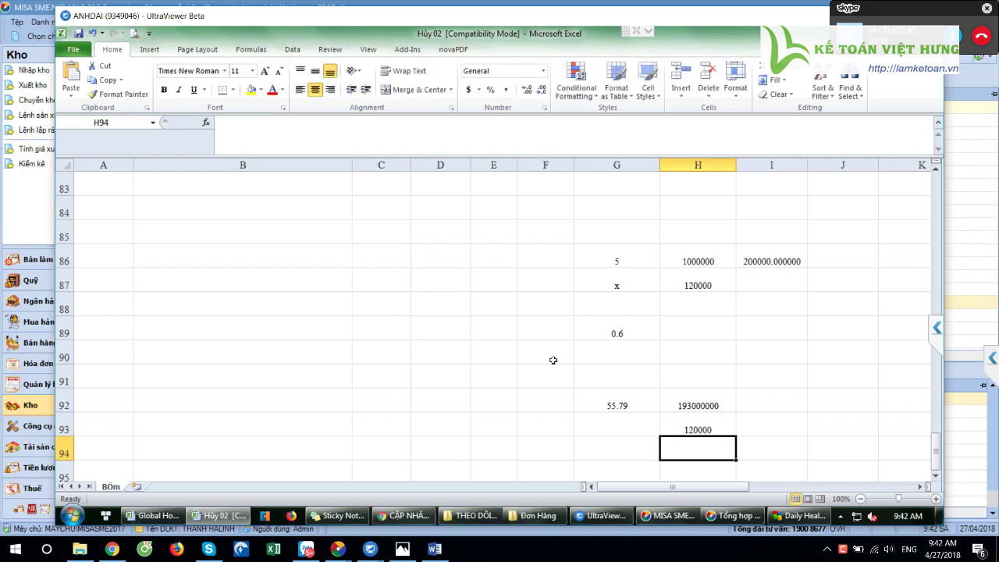
Enter =G92*H93/H92 in G93, giving 0.034688083.
{"action": "left_click", "coordinate": [643, 424]}
{"action": "type", "text": "="}
{"action": "key", "text": "Up"}
{"action": "type", "text": "*"}
{"action": "key", "text": "Right"}
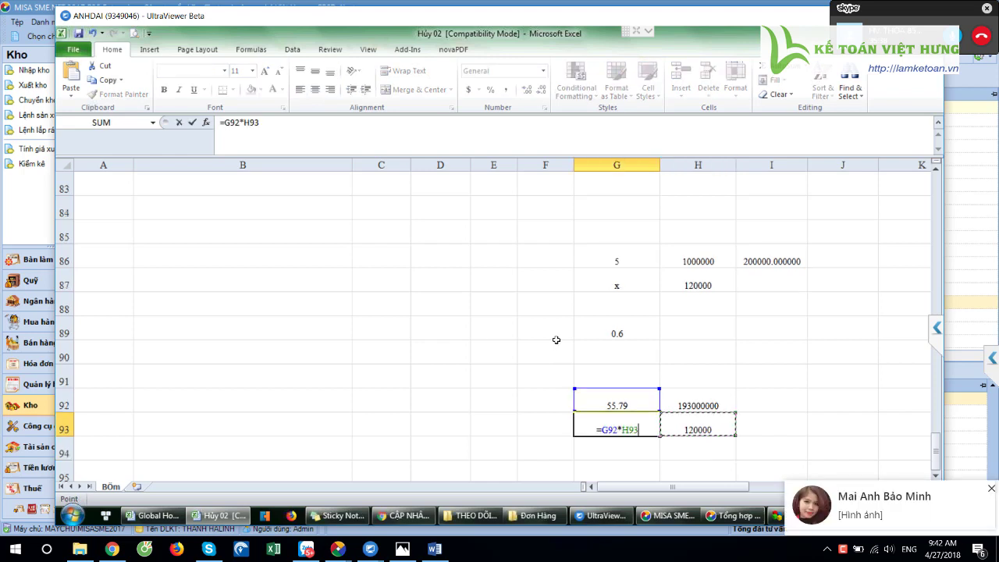
{"action": "type", "text": "/"}
{"action": "left_click", "coordinate": [697, 406]}
{"action": "key", "text": "Return"}
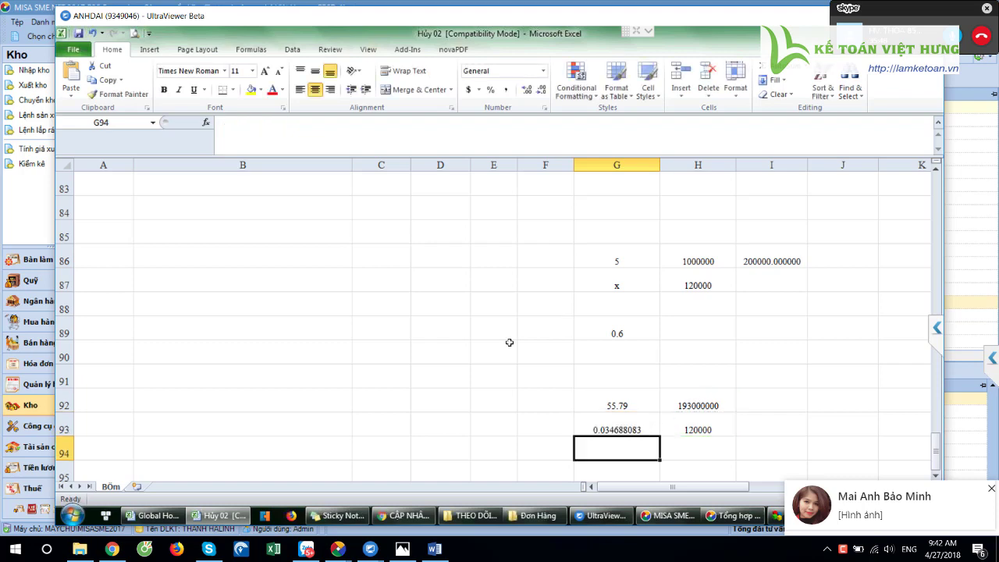
{"action": "left_click", "coordinate": [652, 430]}
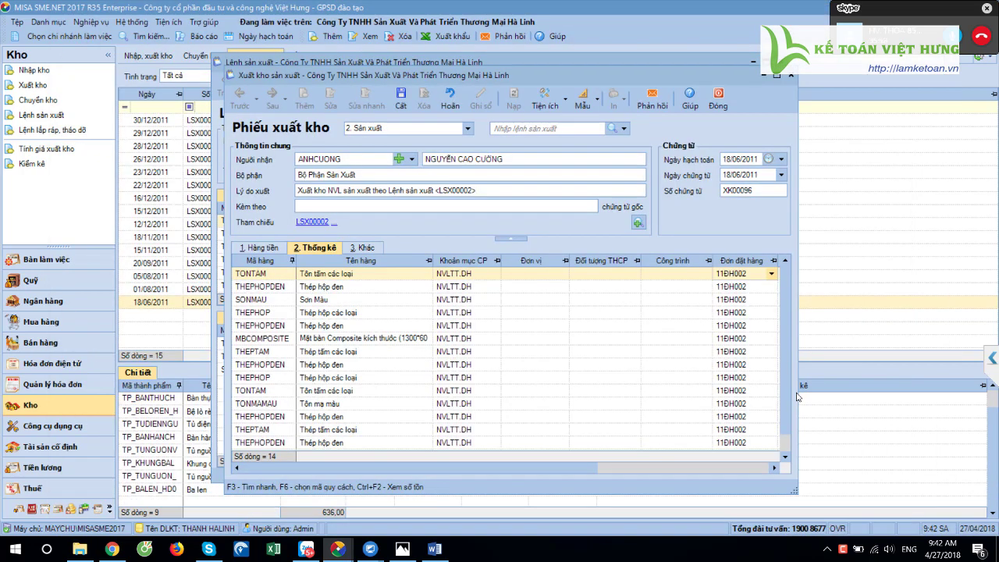
Glance at the local stock issue slip, return to Excel, and dismiss the chat notification.
{"action": "left_click", "coordinate": [948, 475]}
{"action": "mouse_move", "coordinate": [382, 538]}
{"action": "left_click", "coordinate": [432, 502]}
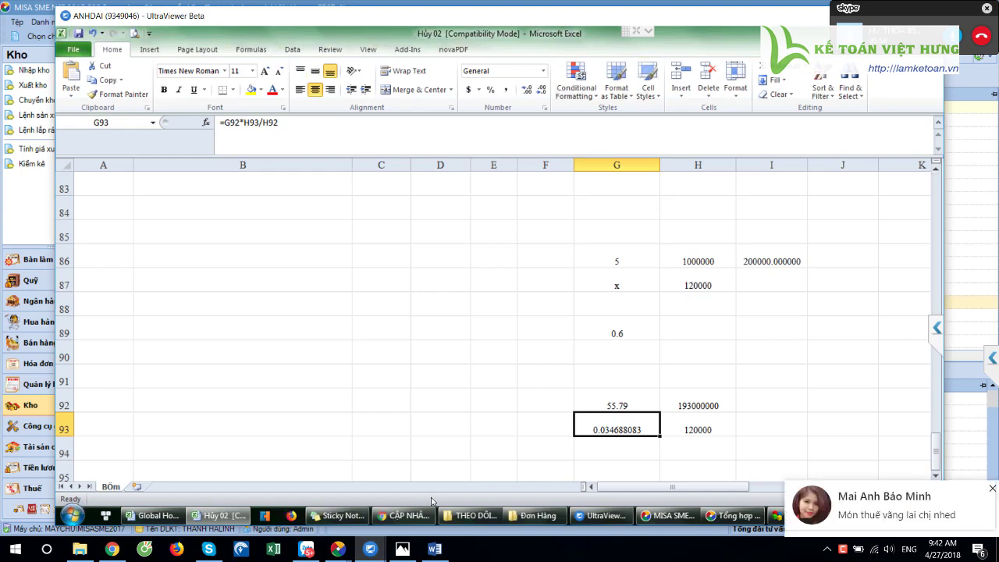
{"action": "left_click", "coordinate": [992, 490]}
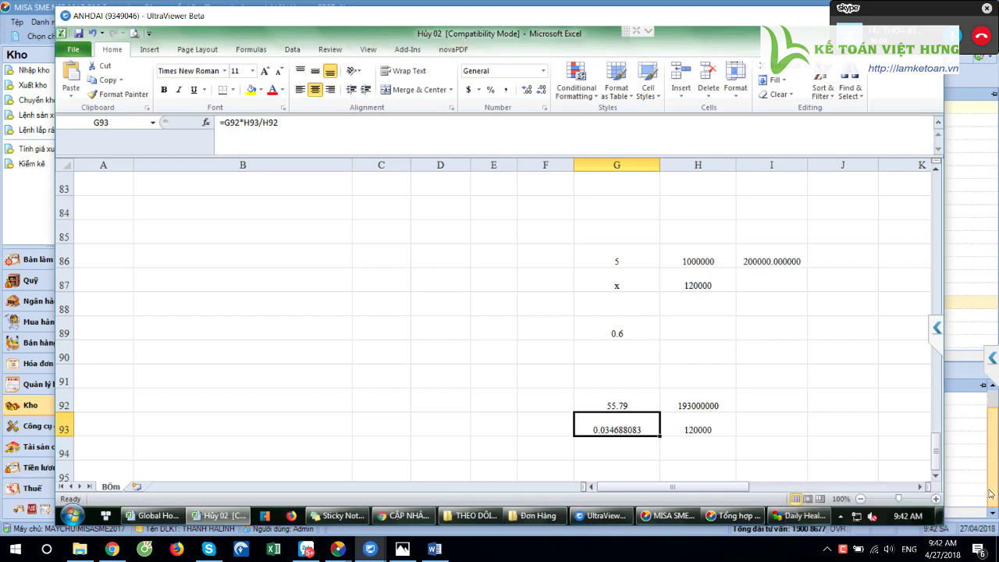